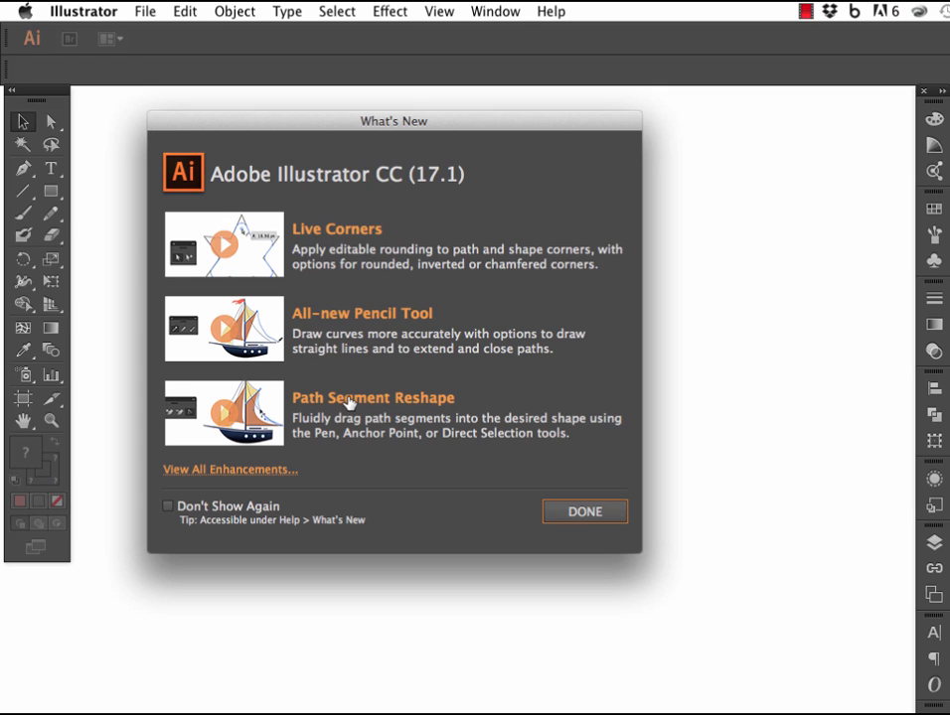
Dismiss the What's New window and view the shape tools and the stroke, transparency and layer settings.
click(596, 511)
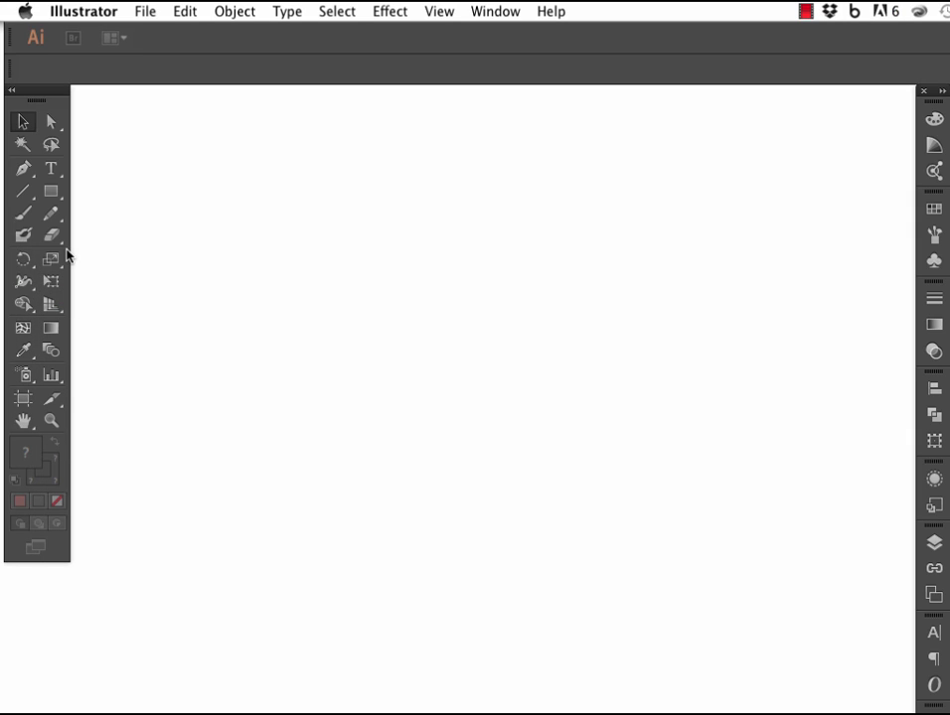
click(58, 195)
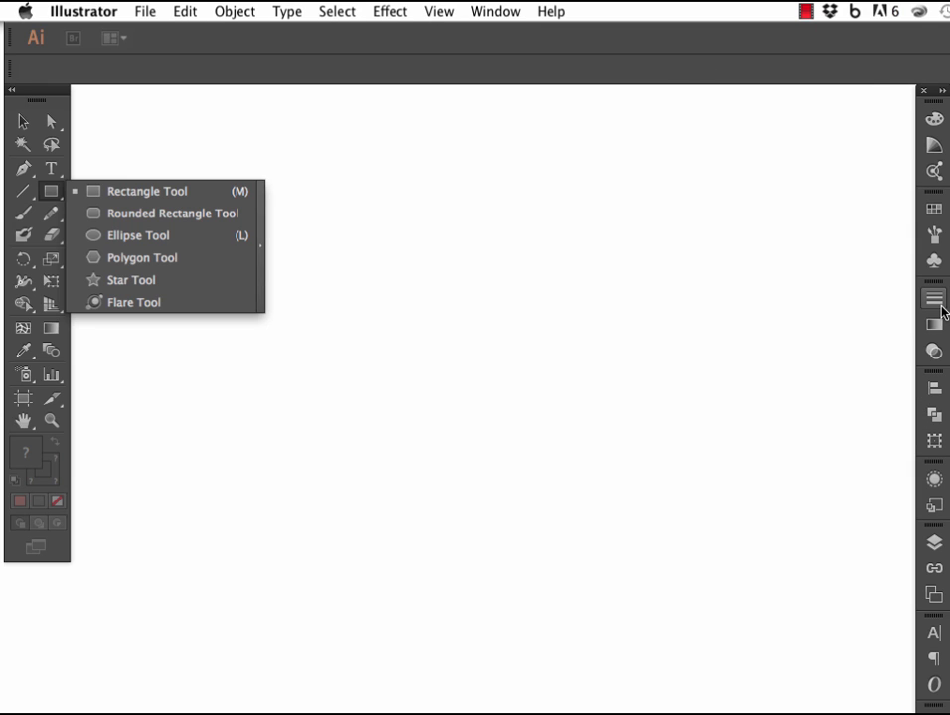
click(940, 308)
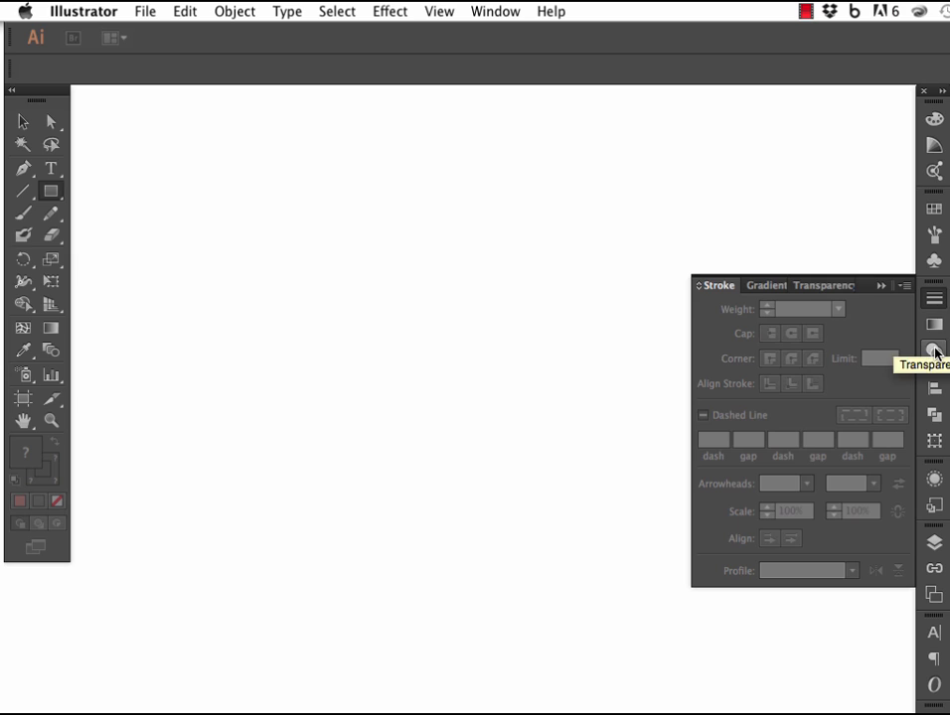
click(934, 351)
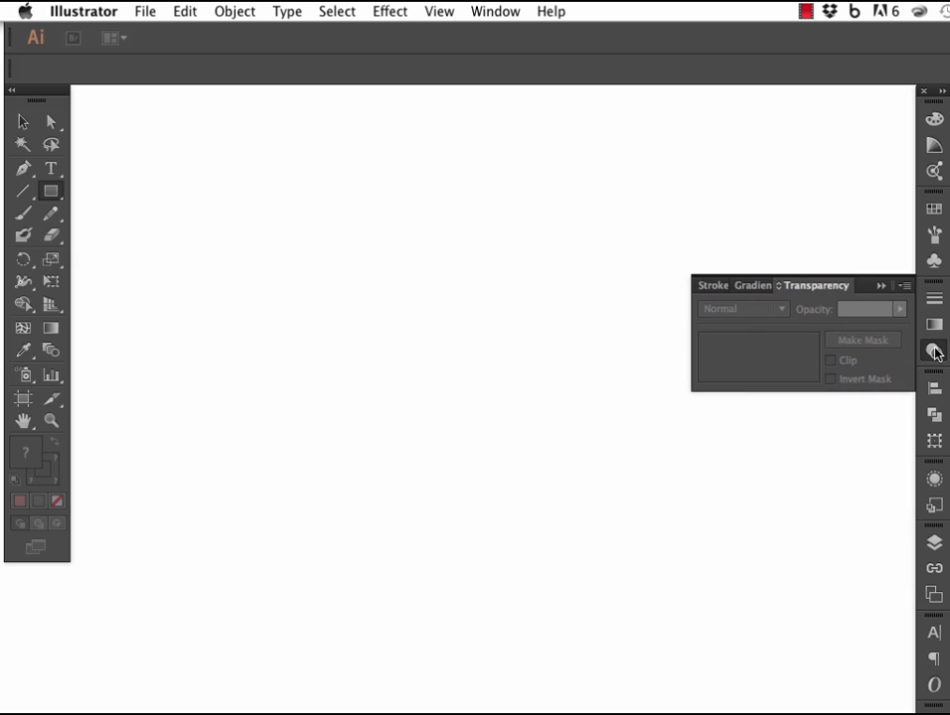
click(933, 544)
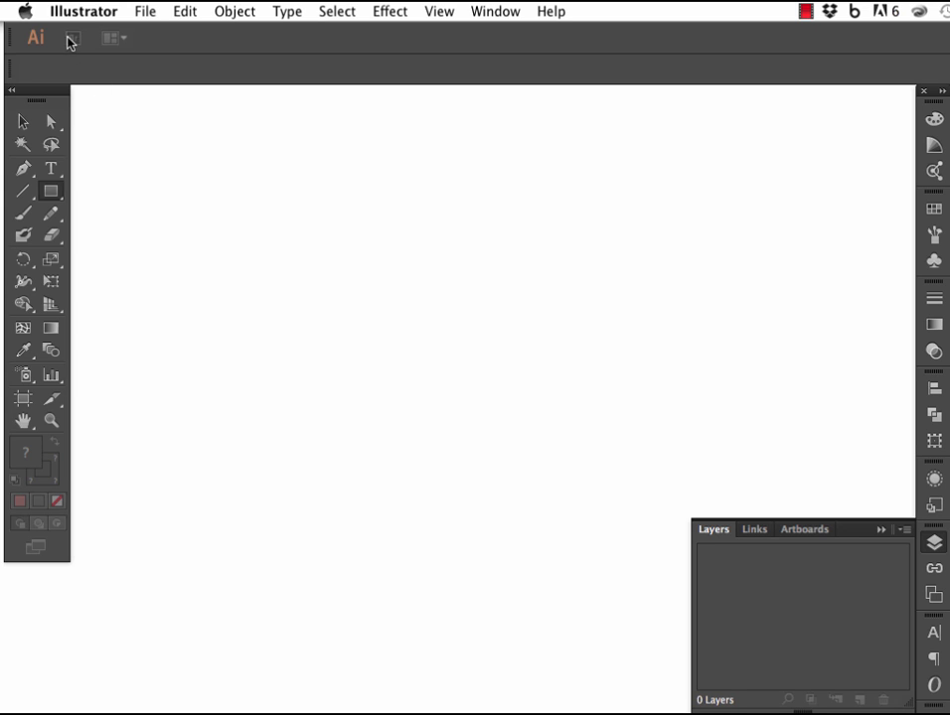
Create a new one-artboard document in landscape Tabloid size, 17 x 11 in.
click(146, 12)
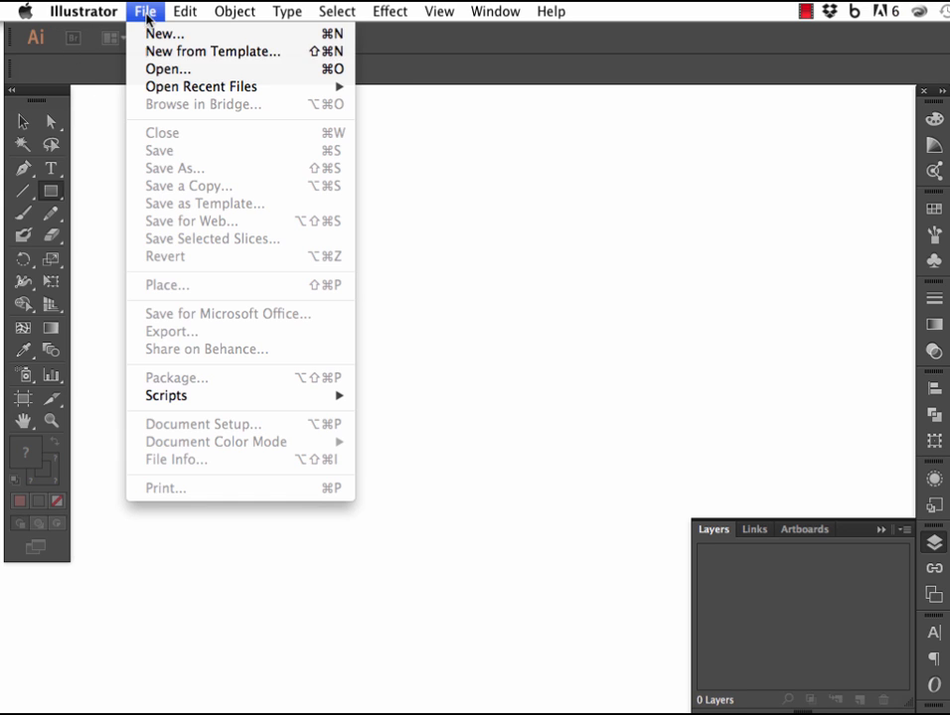
click(199, 43)
click(481, 312)
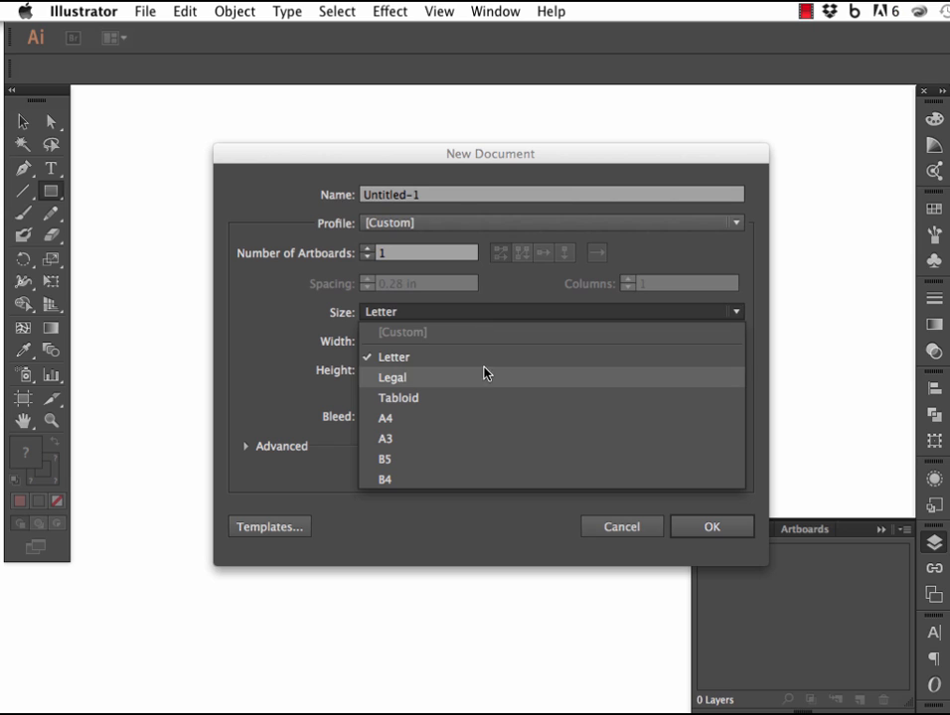
click(482, 395)
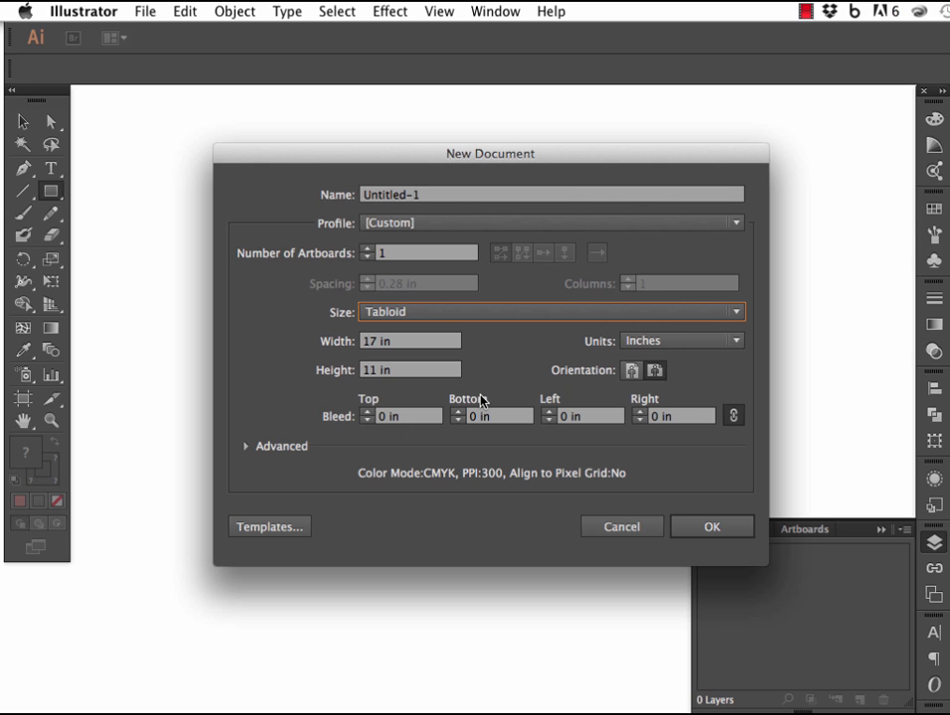
click(711, 528)
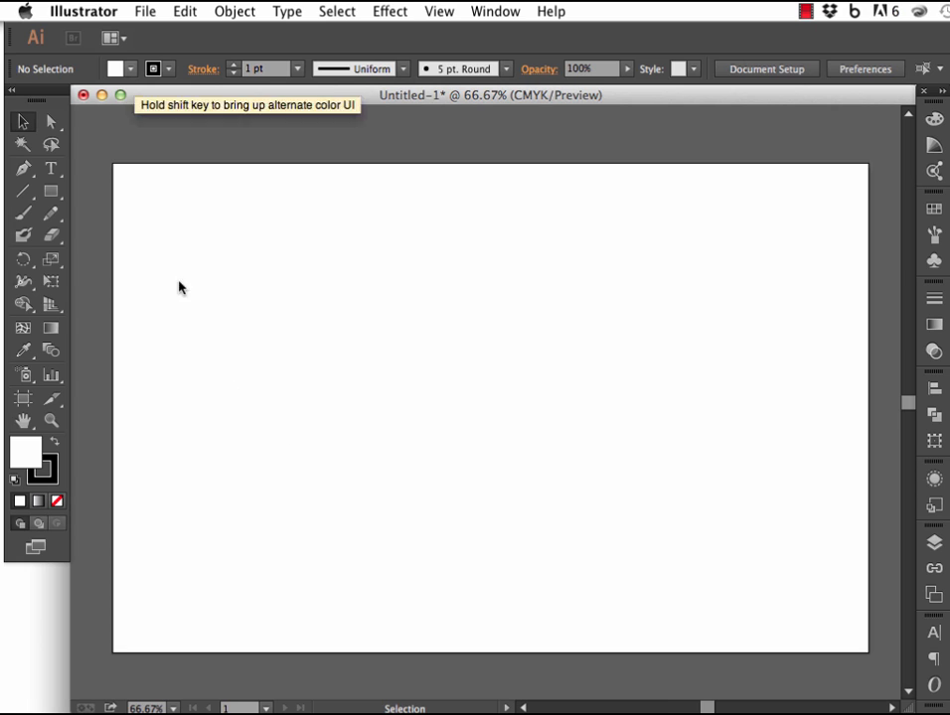
Try placing the floor plan PDF from the Desktop onto the artboard, and delete the placed drawing.
click(151, 13)
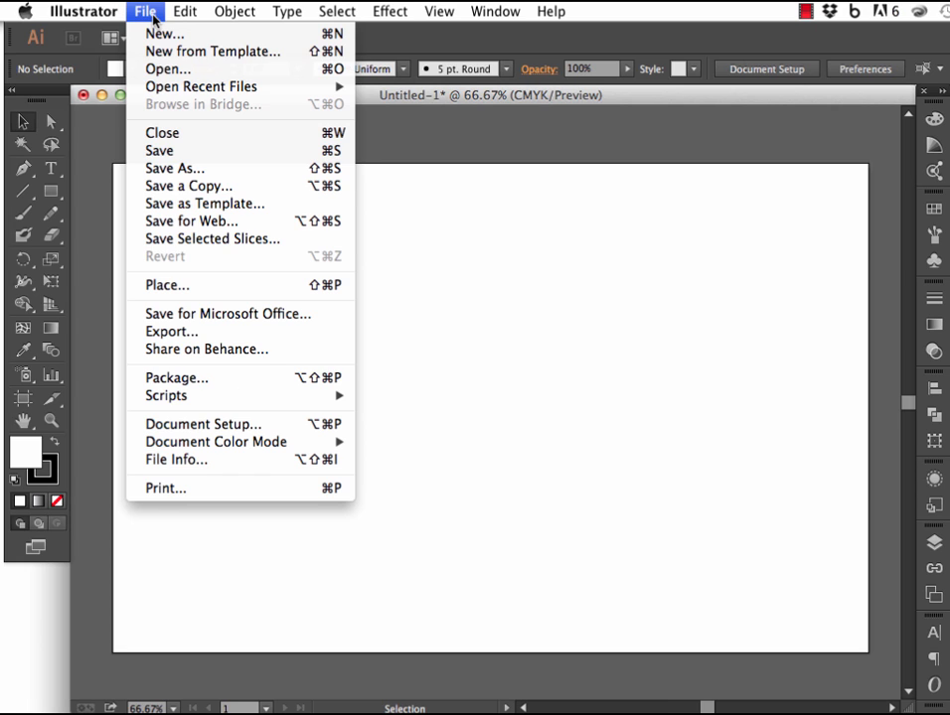
click(227, 287)
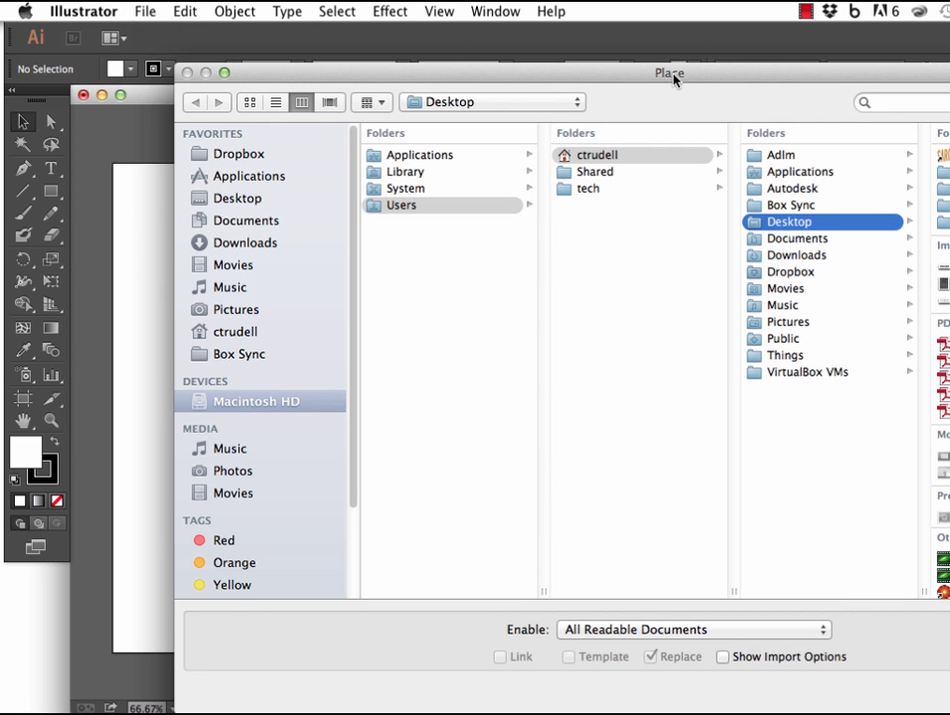
drag(672, 79, 475, 72)
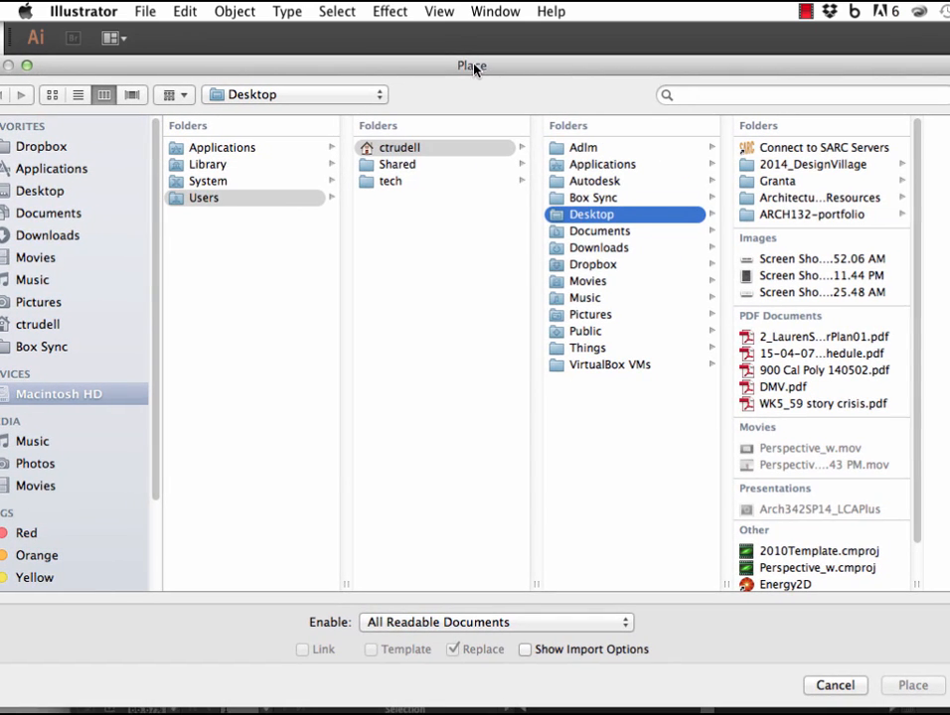
click(834, 338)
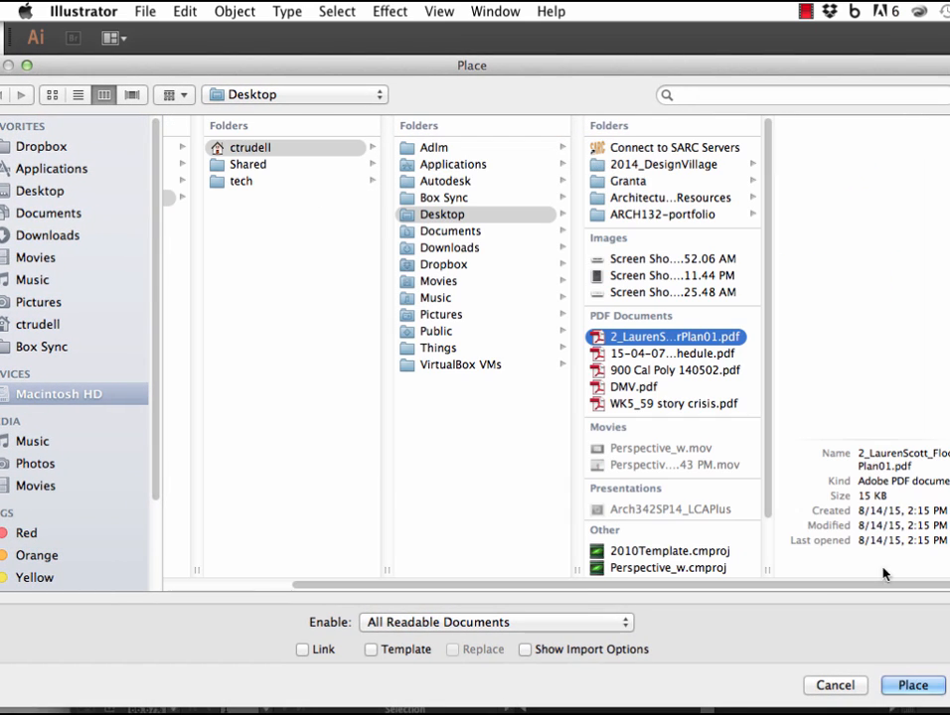
click(906, 687)
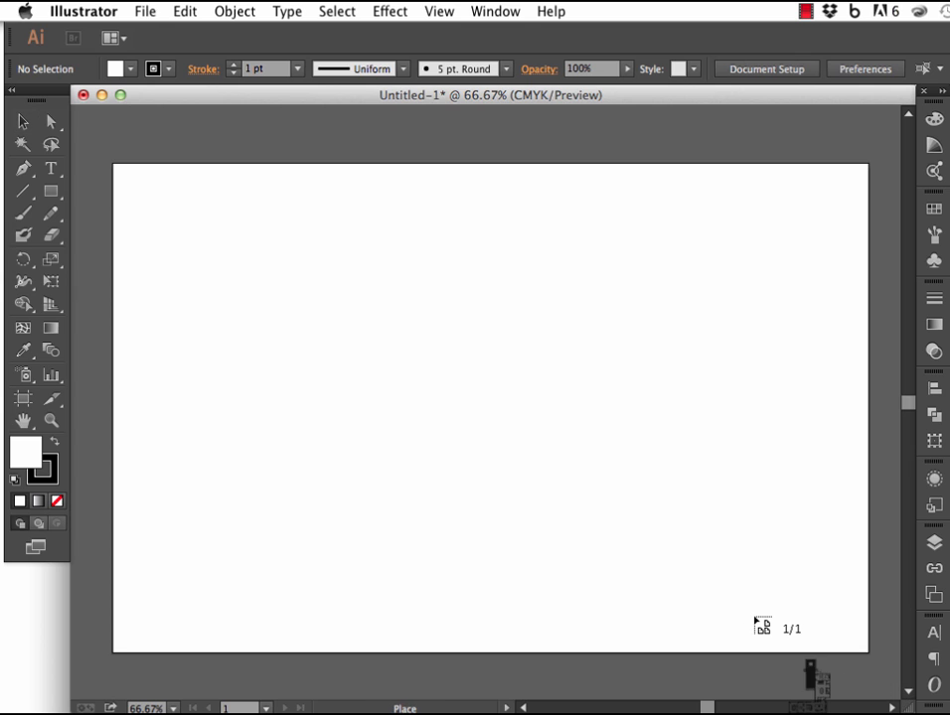
click(251, 220)
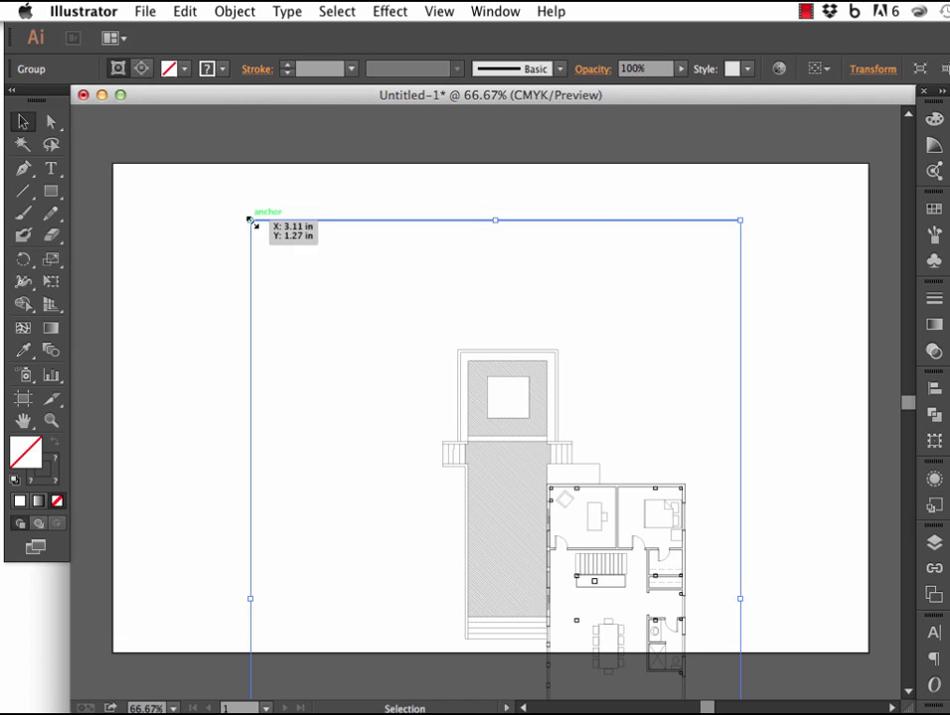
drag(544, 445, 531, 375)
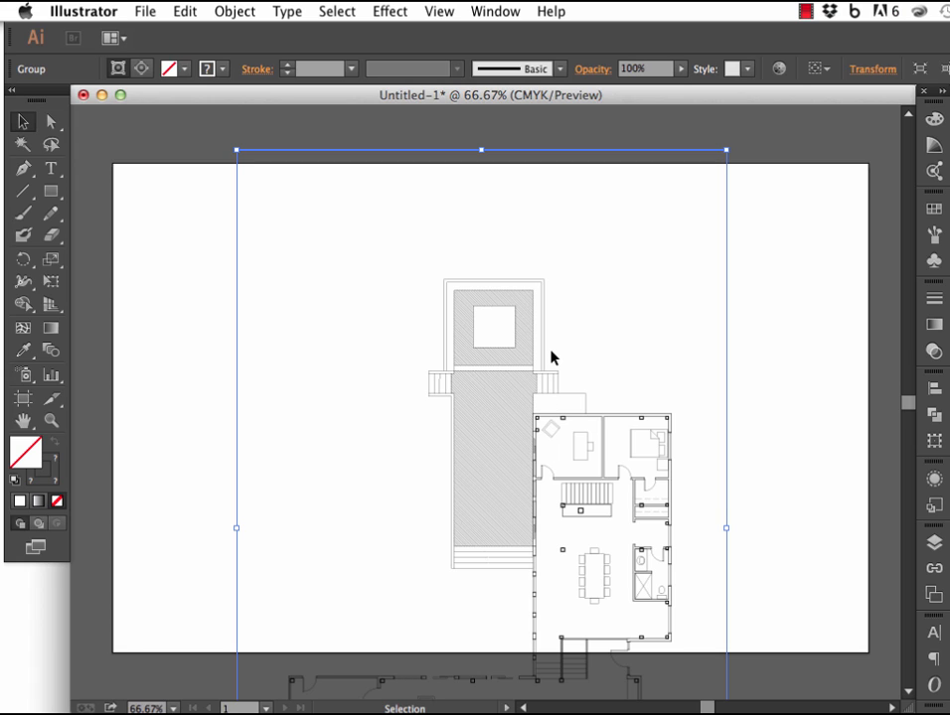
key(Delete)
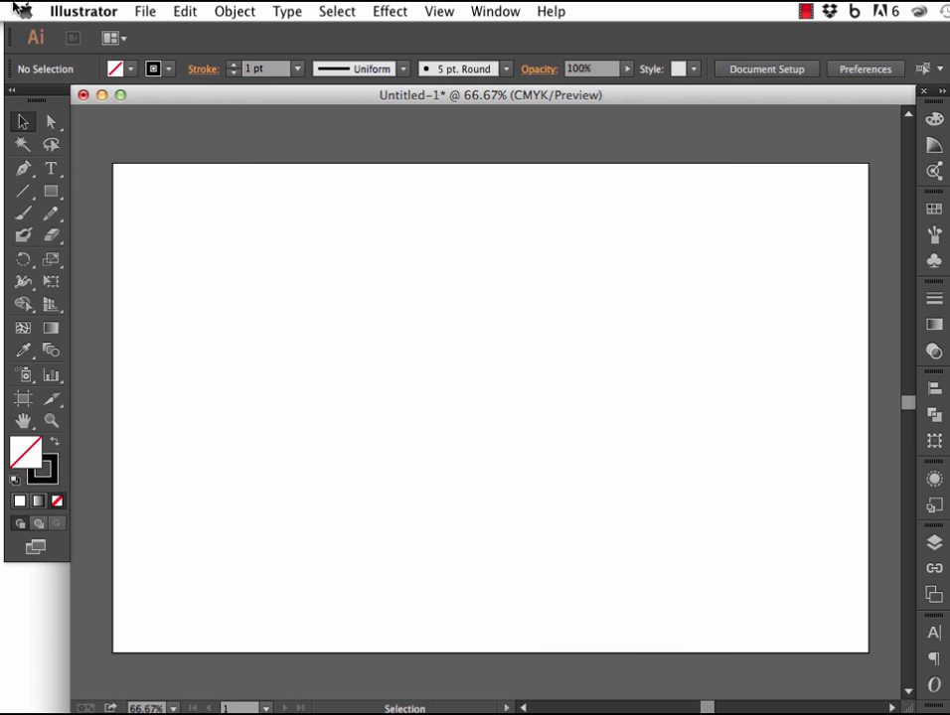
Open the floor plan PDF from the Desktop as a separate document.
click(145, 11)
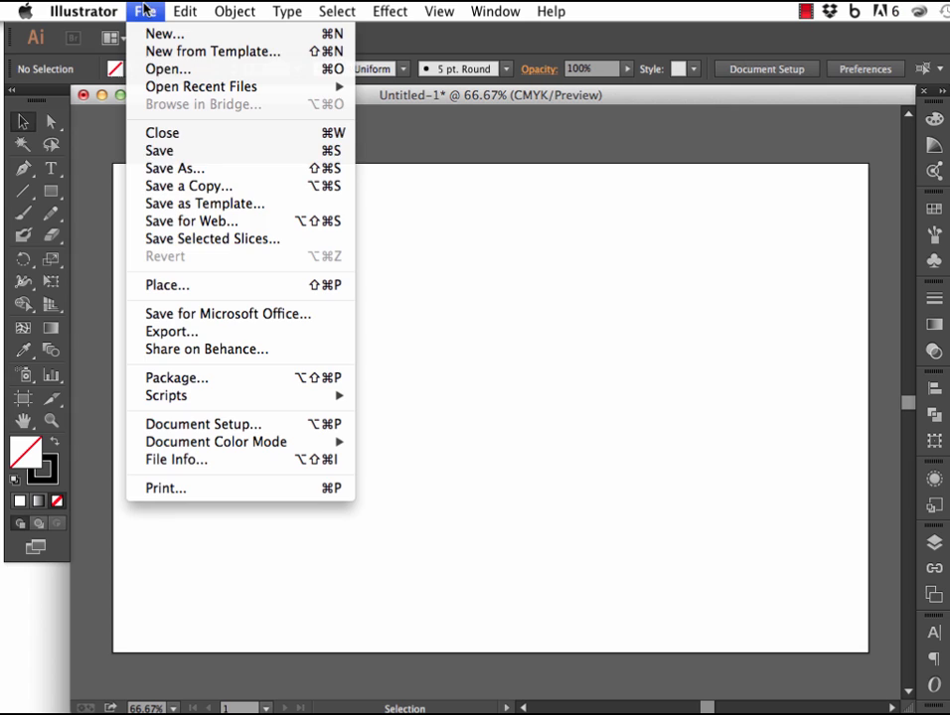
click(185, 70)
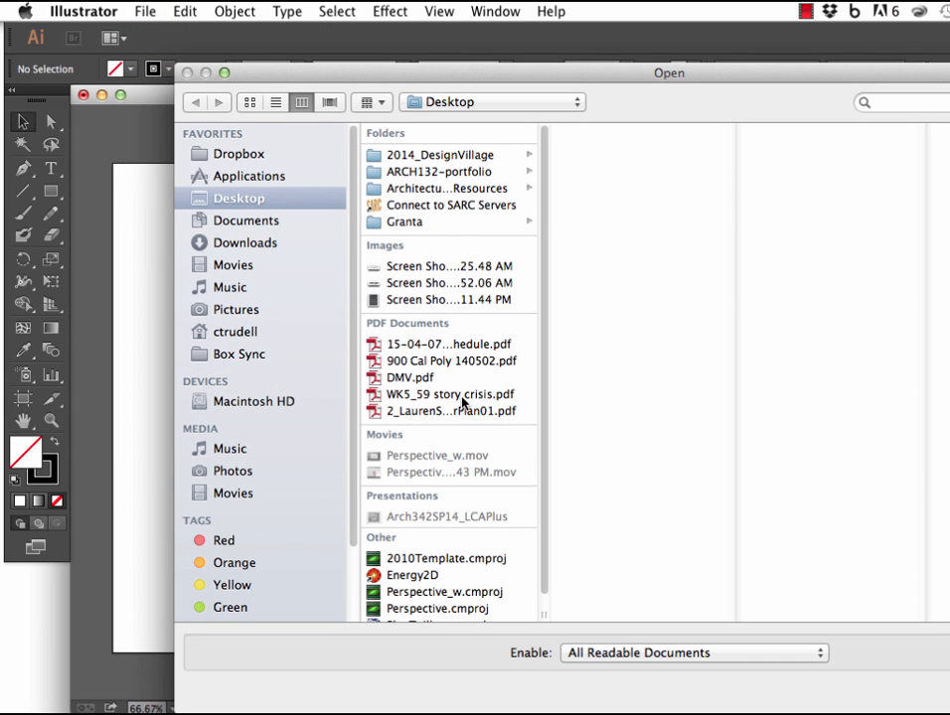
click(458, 418)
click(887, 665)
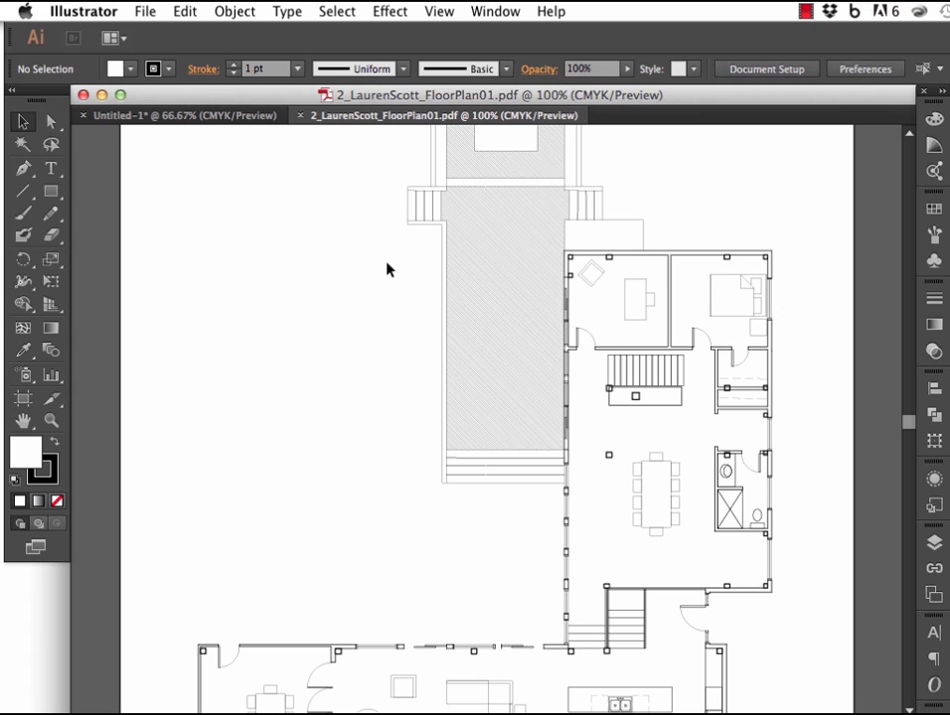
Select individual paths in the hatched area, the interior wall and the rectangle below the stairs with the Direct Selection tool.
click(51, 122)
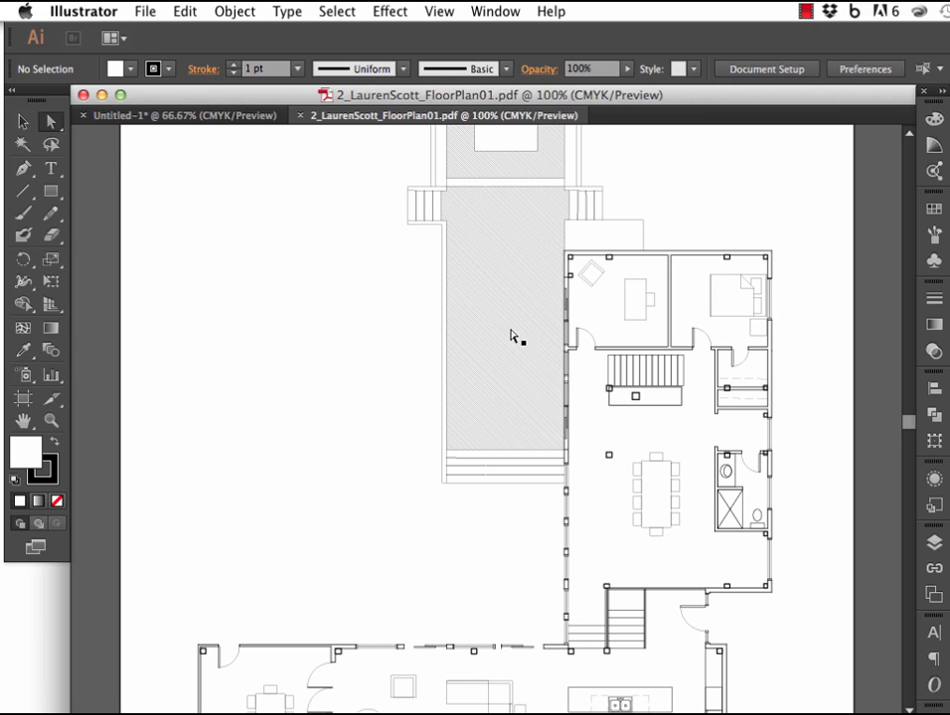
click(551, 350)
click(590, 354)
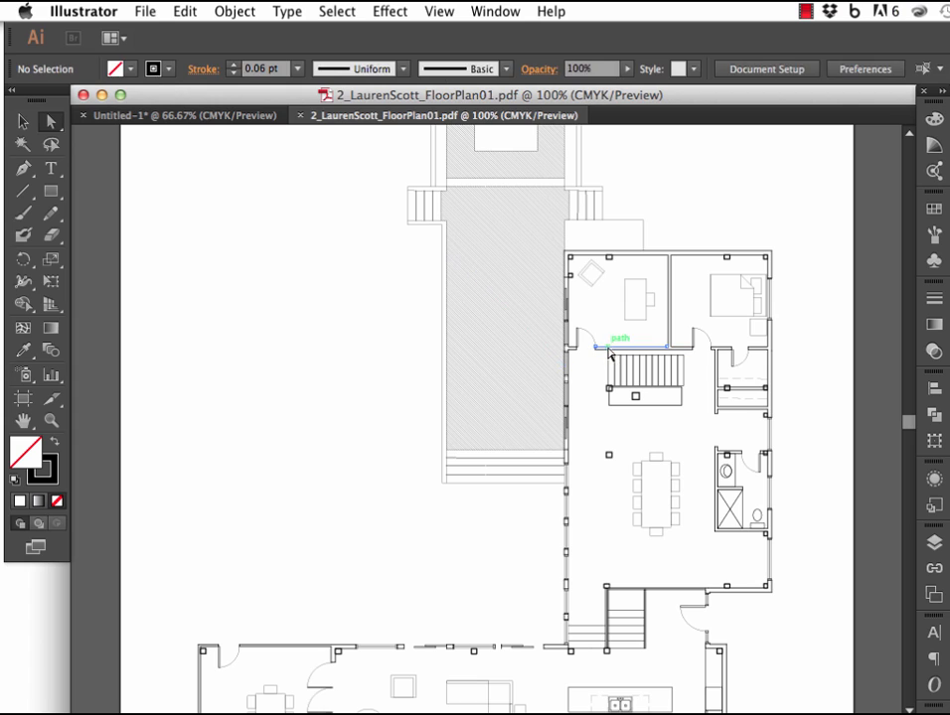
click(635, 376)
click(650, 403)
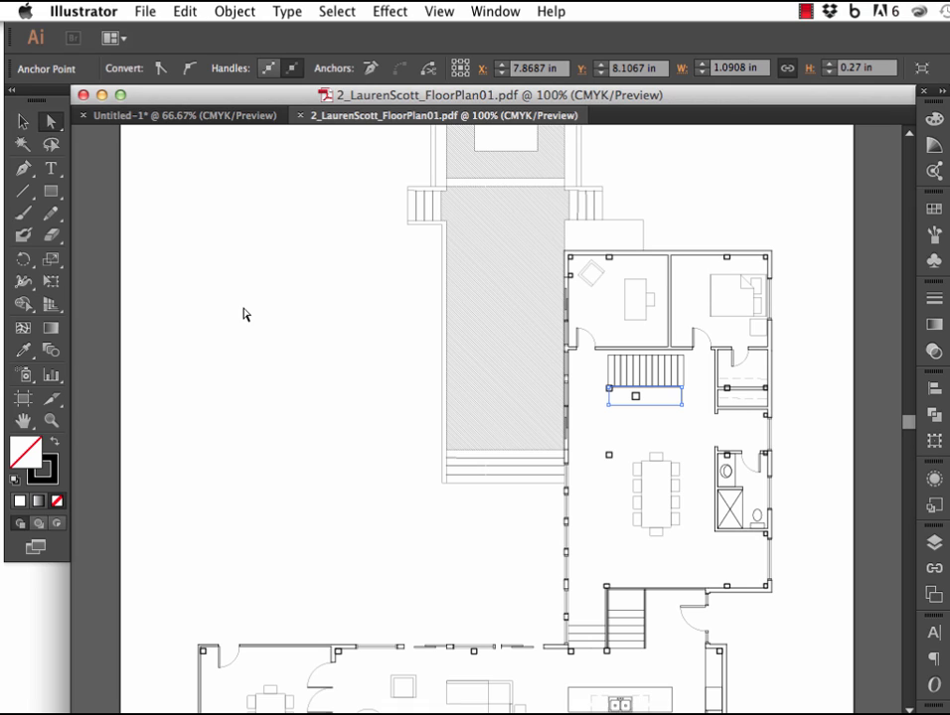
Select the small square column beside the dining table, along with all objects of the same stroke weight.
click(608, 455)
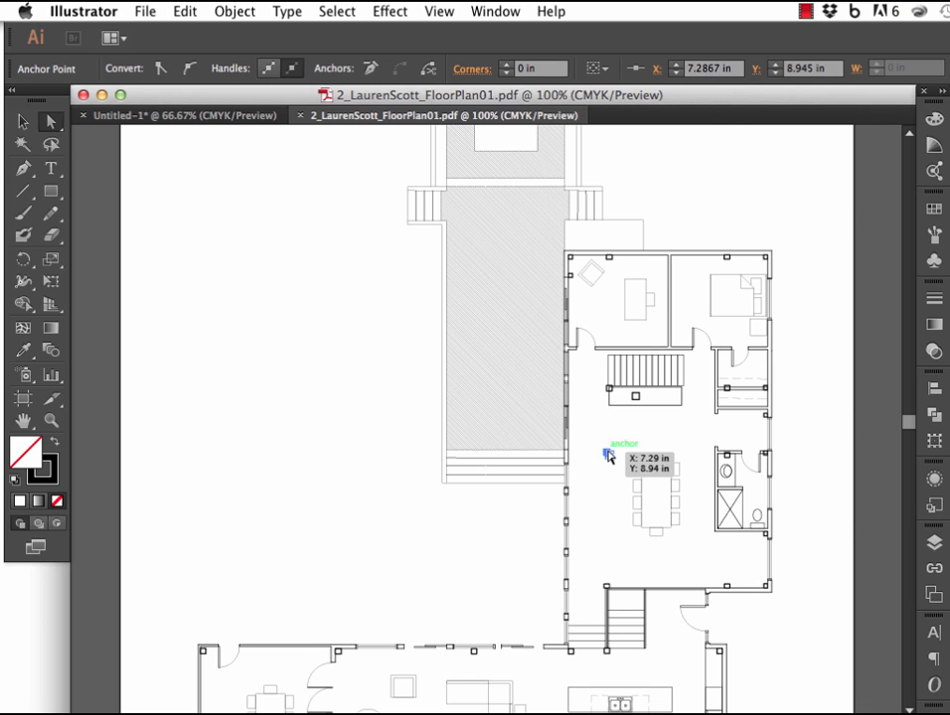
key(super+equal)
key(super+equal)
key(super+equal)
click(343, 13)
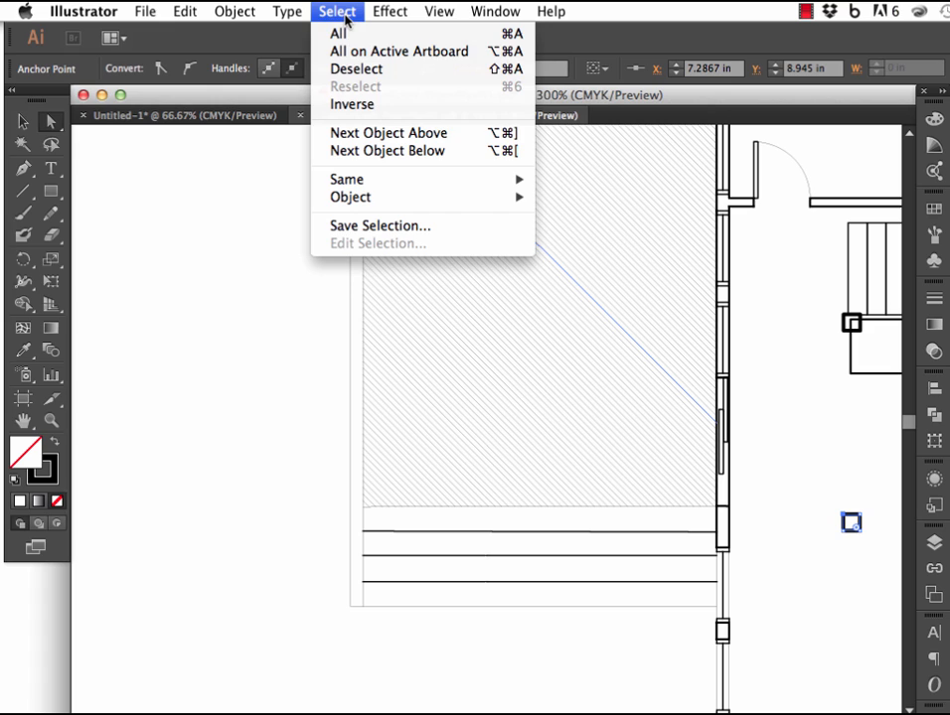
mouse_move(390, 179)
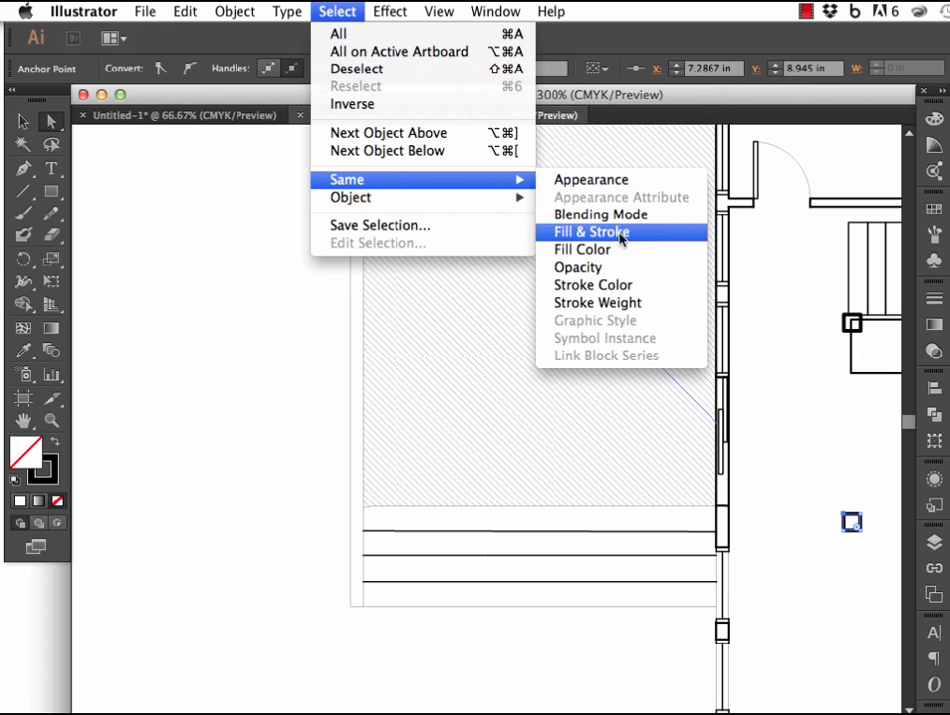
click(631, 303)
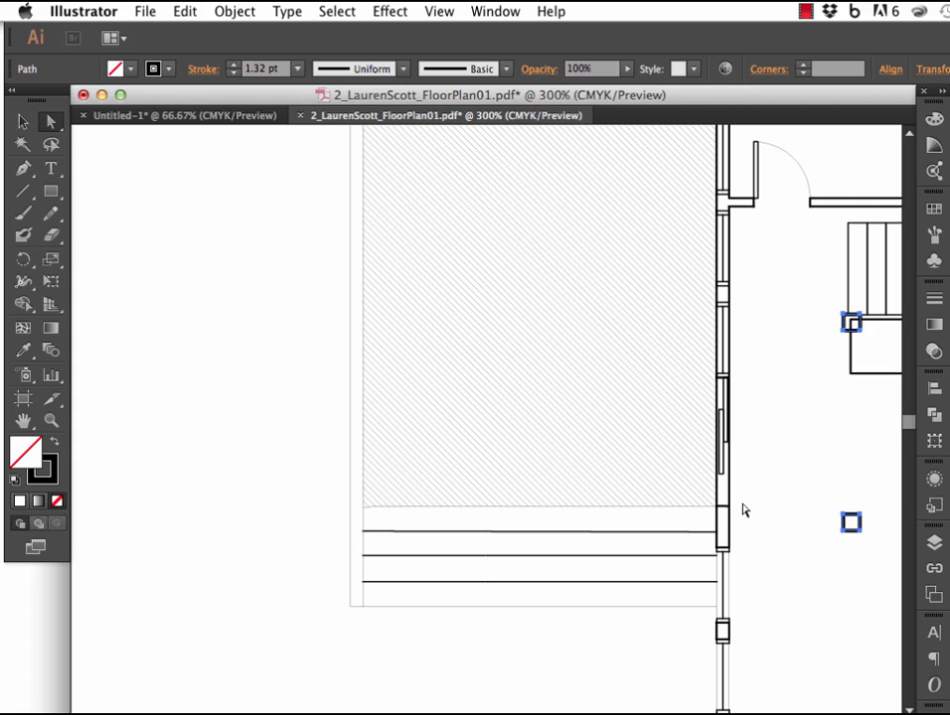
Rename Layer 1 as background.
click(934, 544)
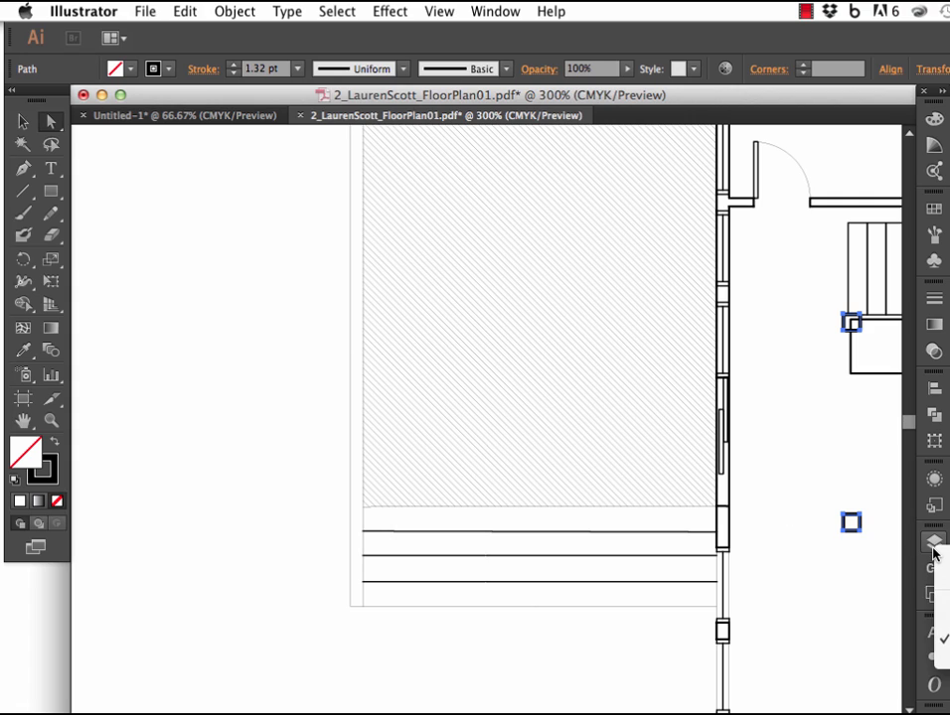
click(933, 543)
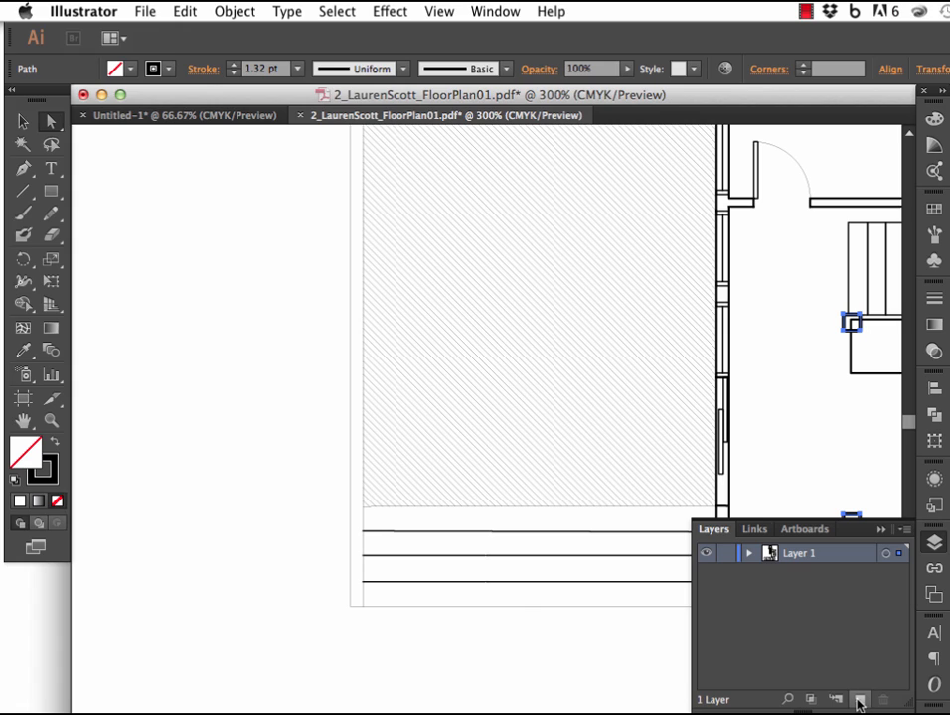
double_click(806, 558)
text(backgrou)
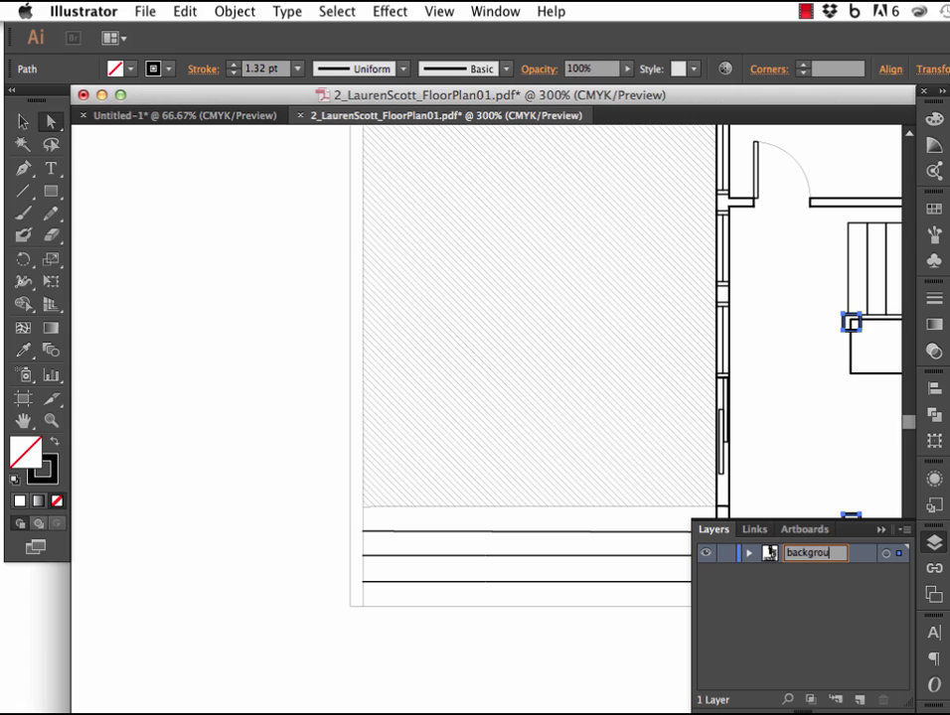
text(nd)
key(Return)
Add a new layer above the background layer and name it foreground.
click(860, 700)
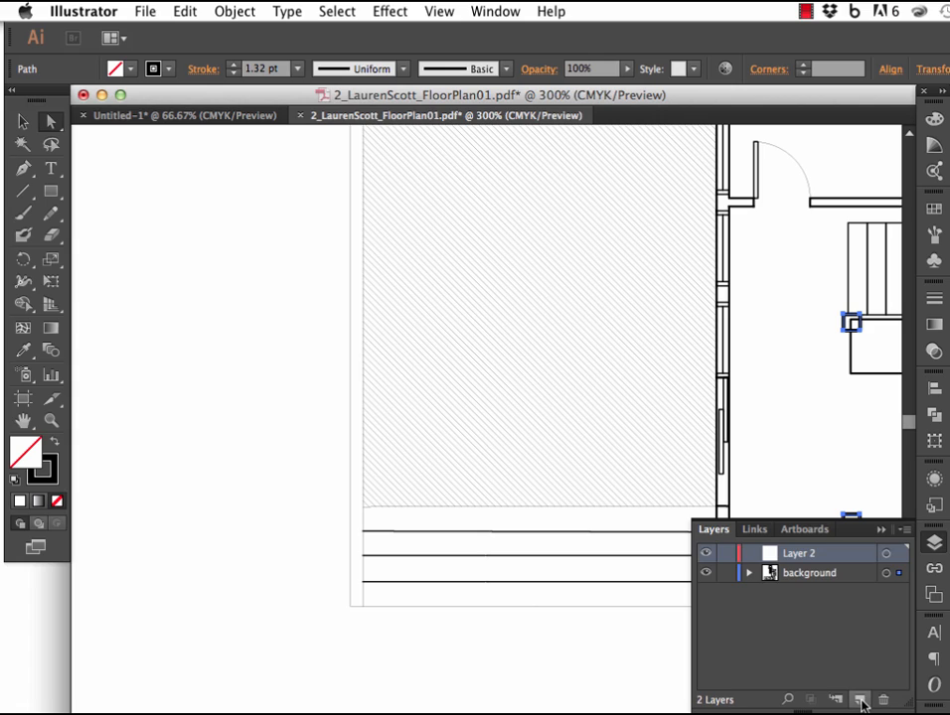
double_click(789, 553)
text(roreground)
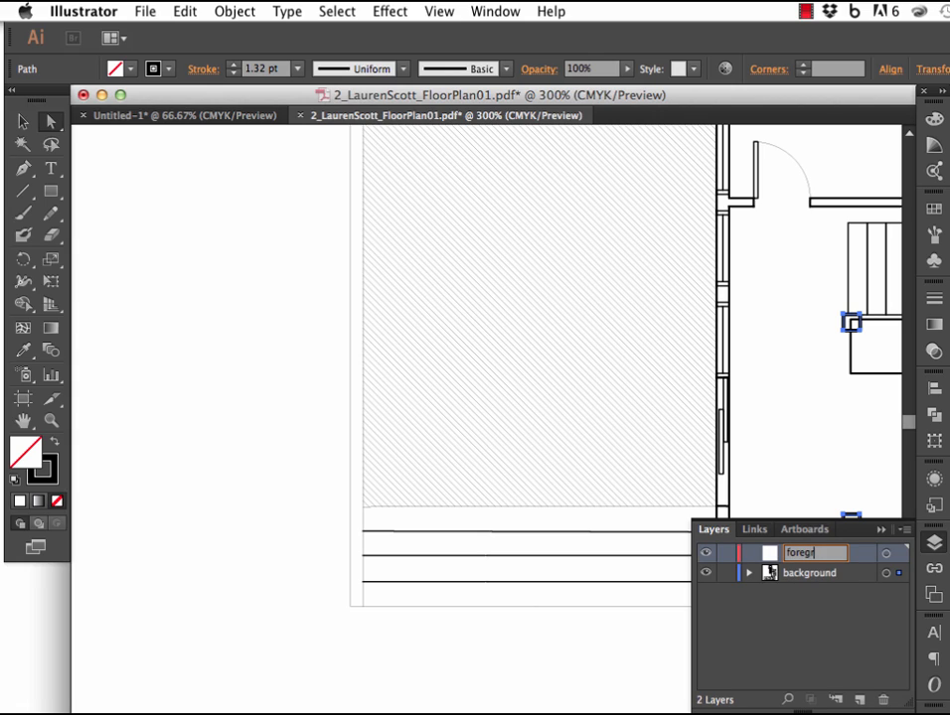
key(Return)
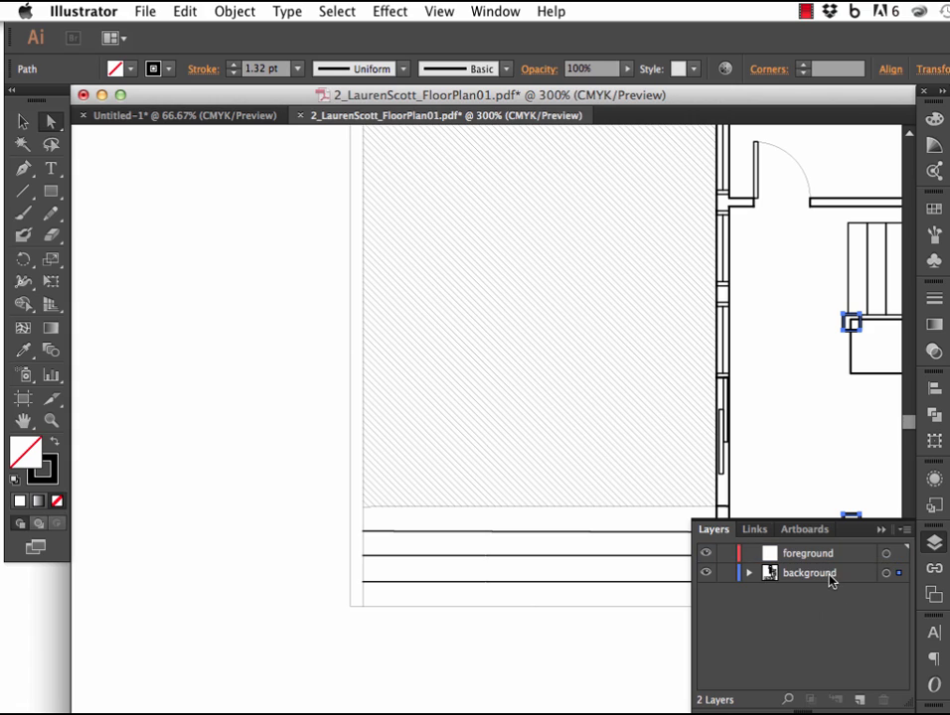
Move the selected column outlines from the background layer to the foreground layer.
click(827, 562)
click(758, 610)
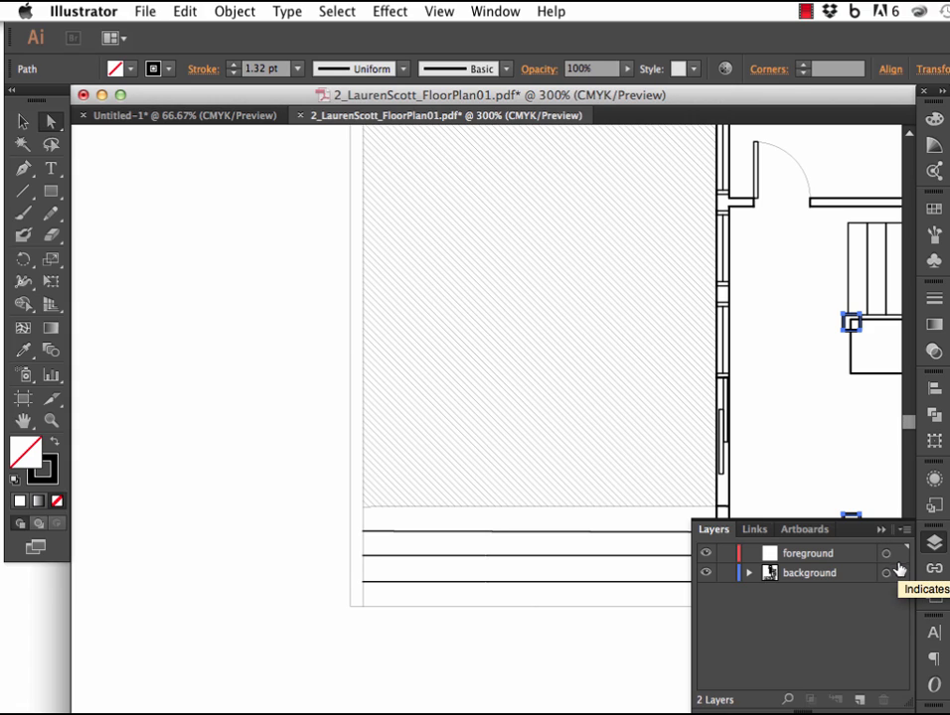
drag(900, 572, 900, 555)
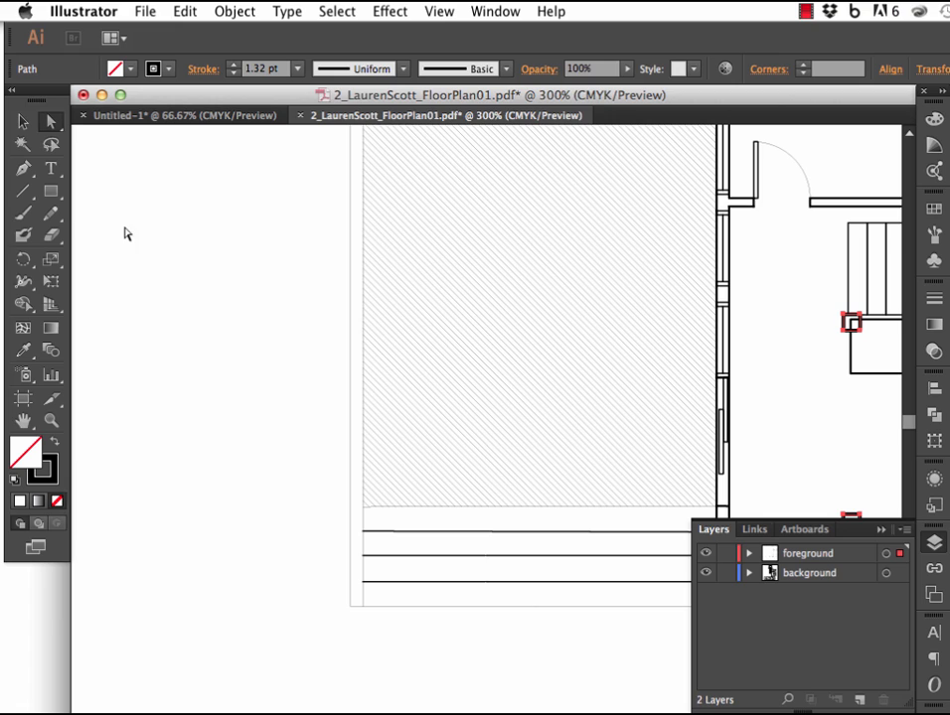
Draw a closed freeform outline in the blank area beside the hatched deck with the Pen tool, mostly straight sides plus one curved lobe.
click(51, 191)
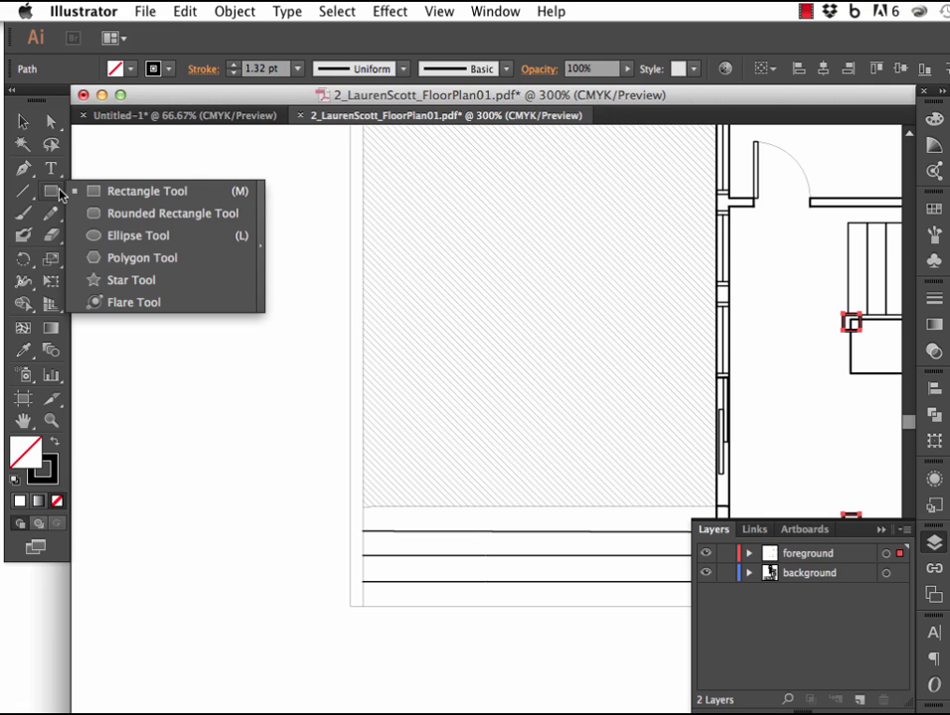
click(23, 171)
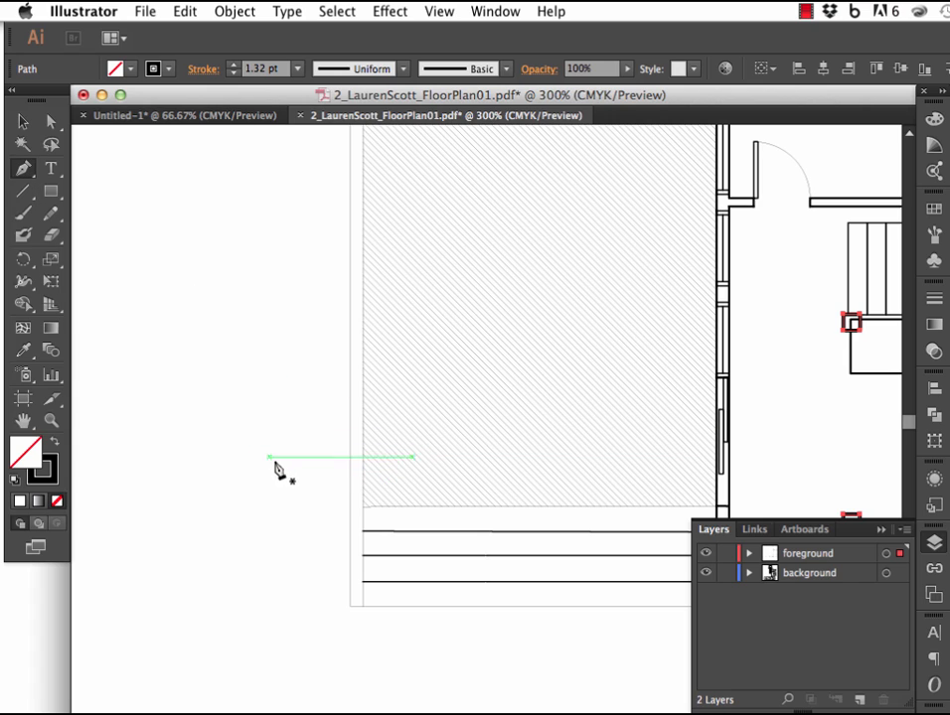
click(165, 421)
click(174, 356)
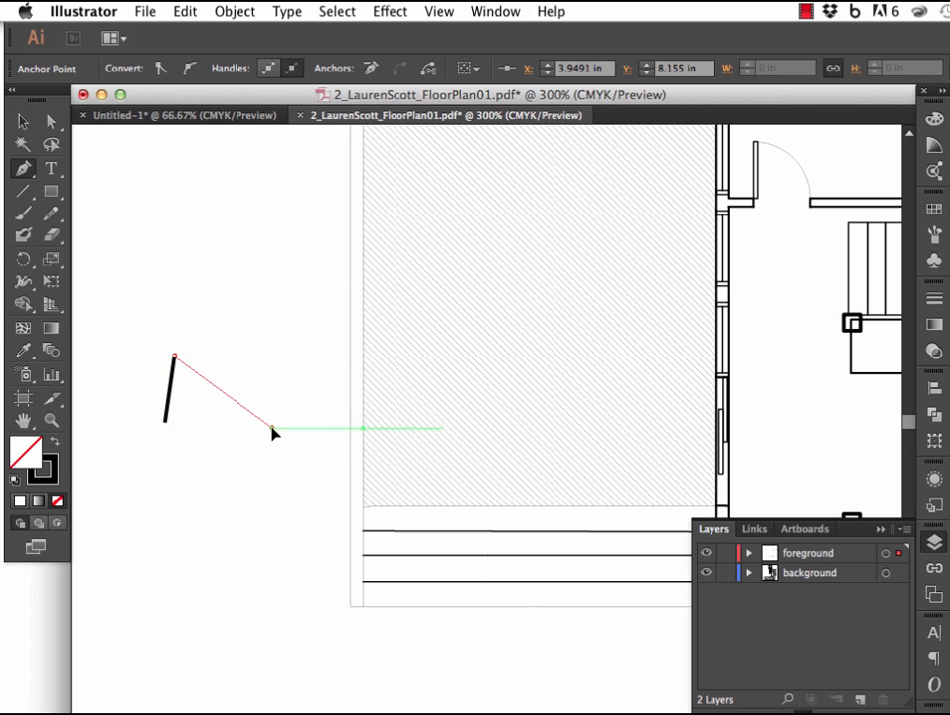
click(271, 428)
click(258, 522)
click(191, 555)
click(197, 450)
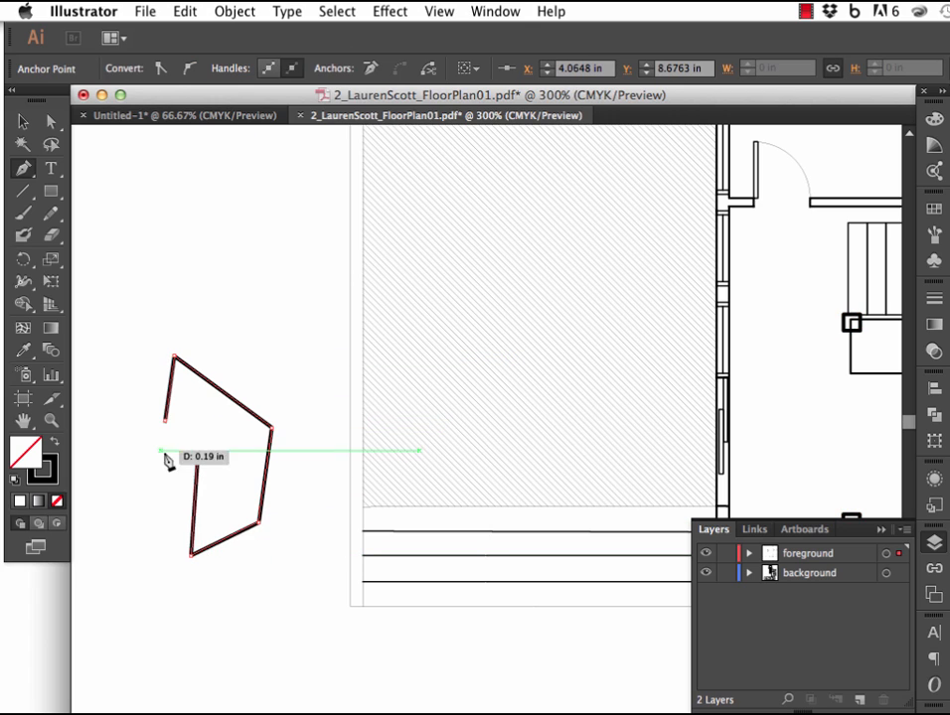
click(152, 448)
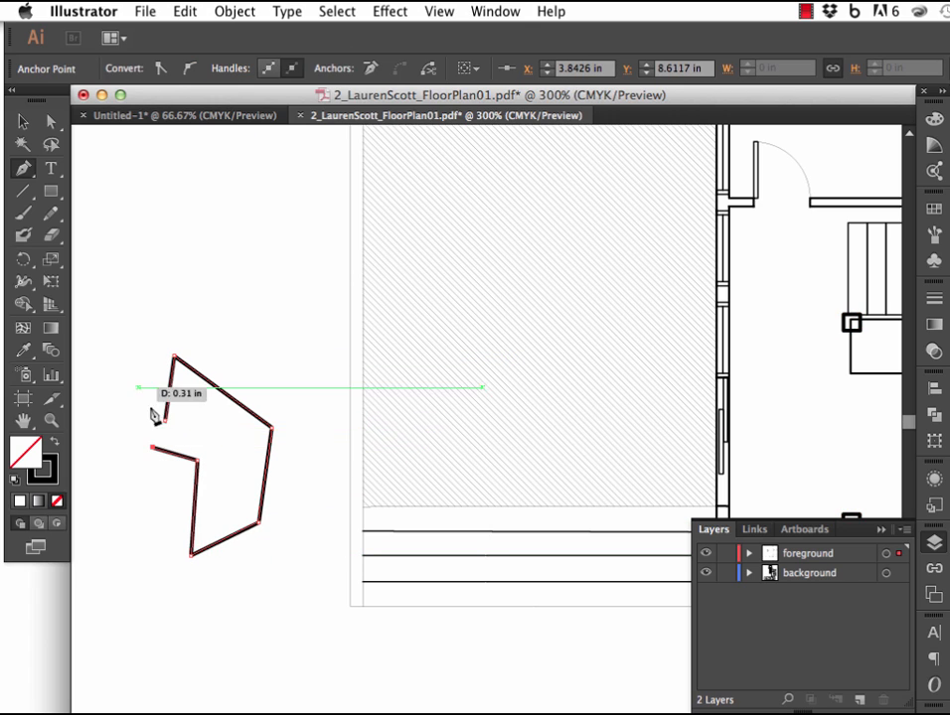
drag(100, 388, 131, 355)
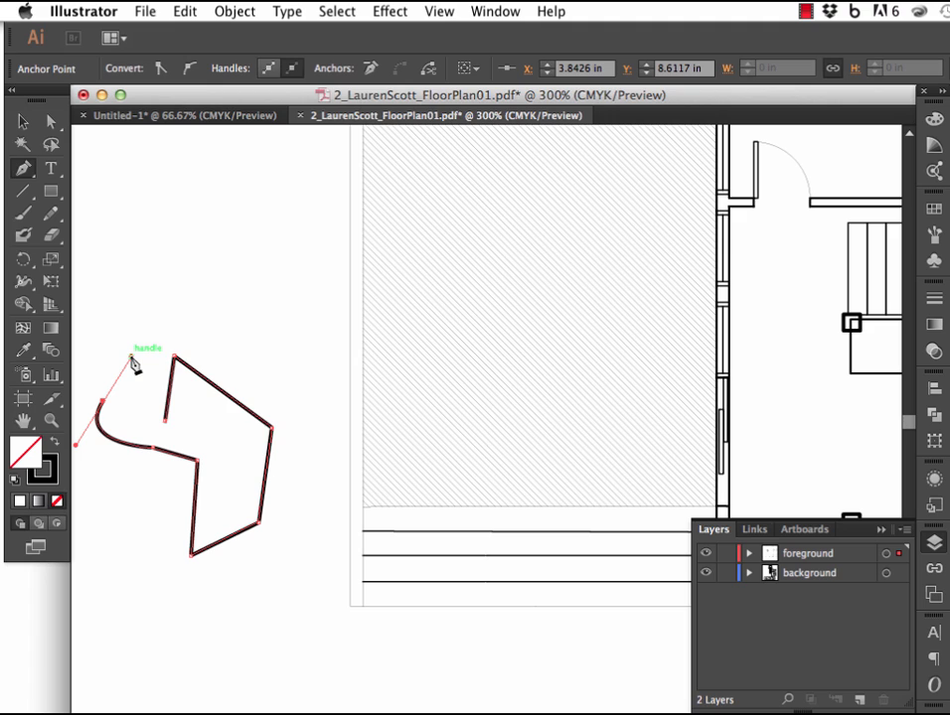
click(168, 425)
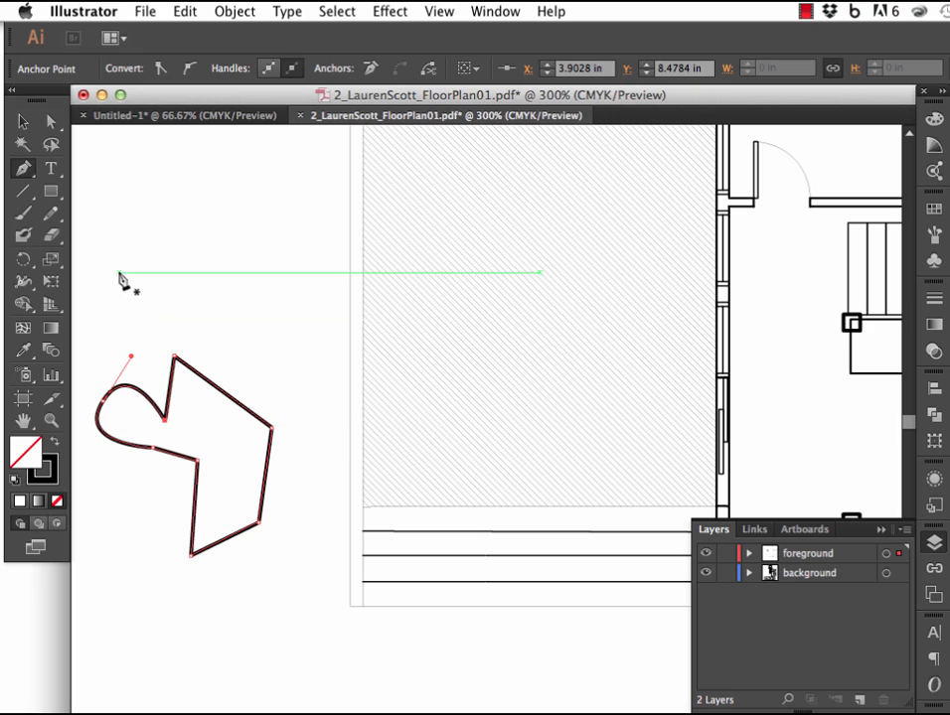
Add anchor points midway along the freeform shape's upper slanted edge, its right edge and its bottom edge.
click(22, 171)
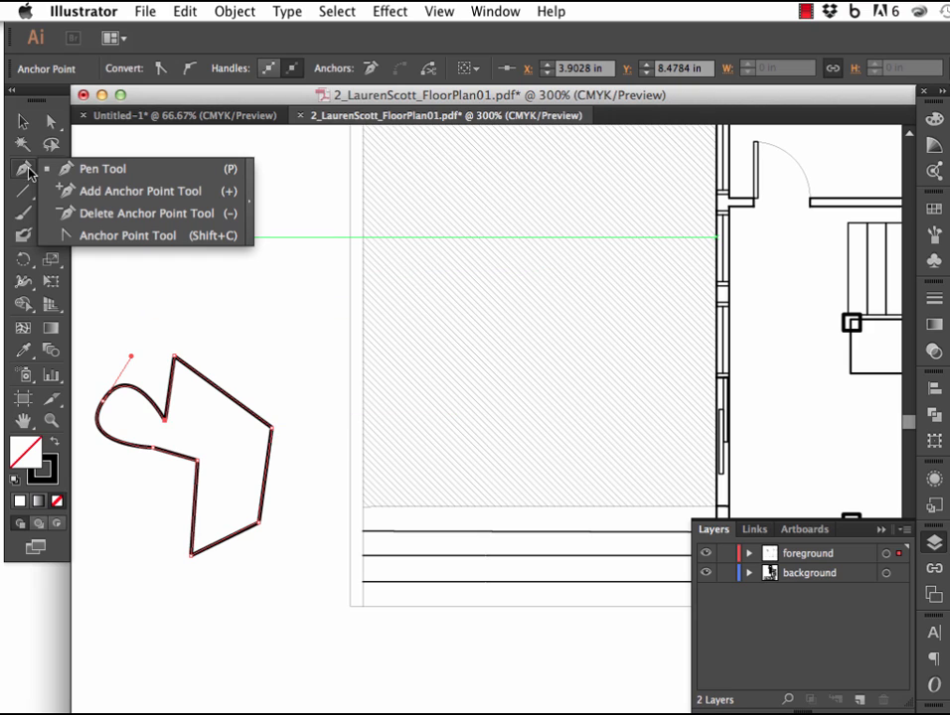
click(111, 192)
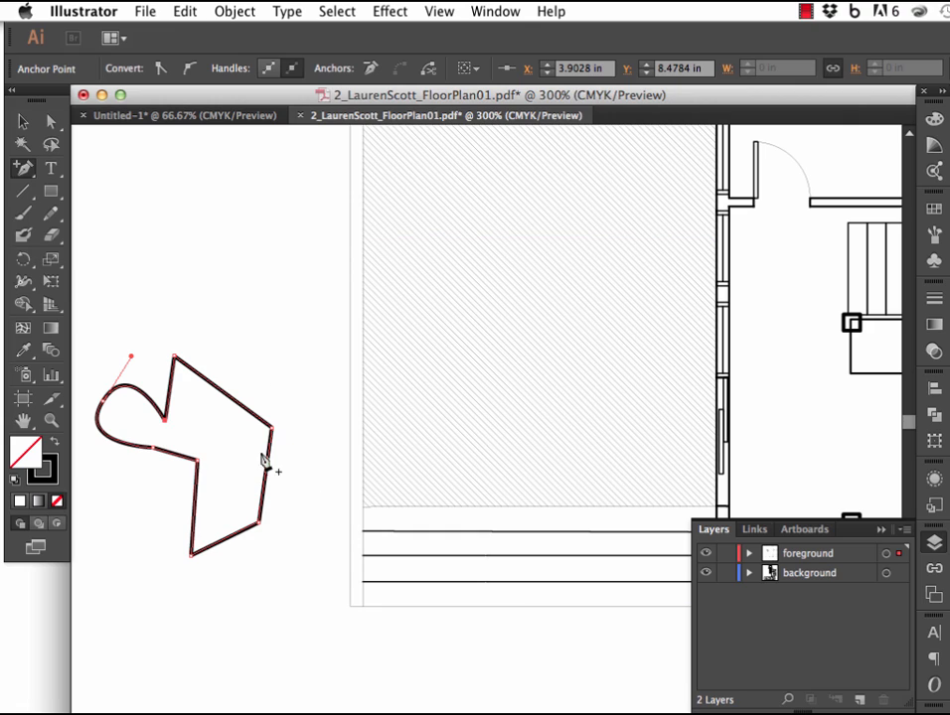
click(215, 384)
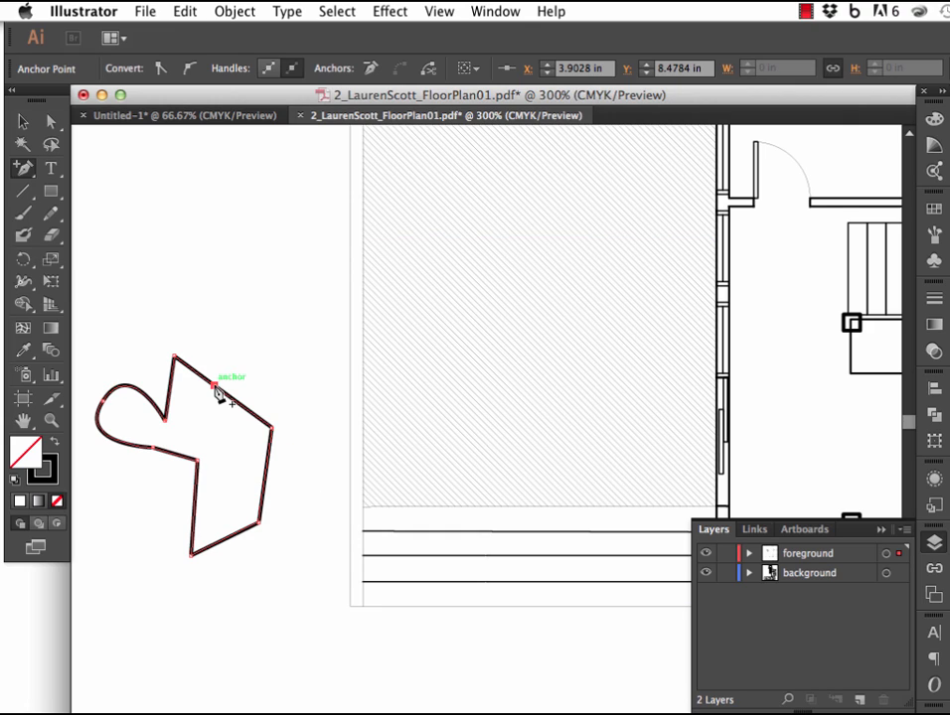
click(267, 470)
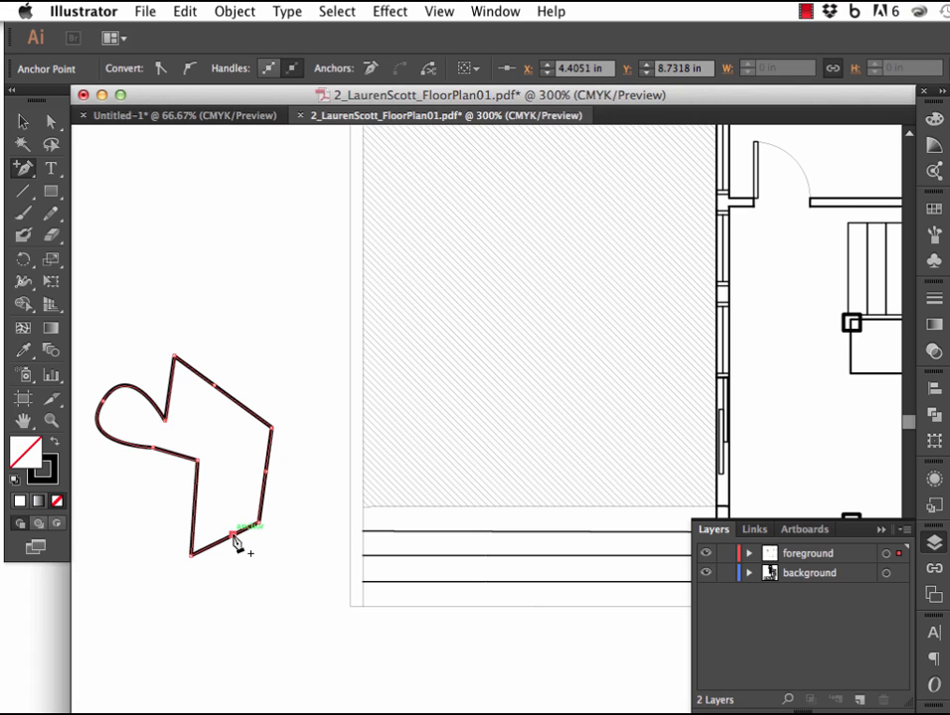
click(238, 536)
Reshape the freeform outline by moving its new upper anchor and top corner outward and pulling the right corner inward.
click(53, 123)
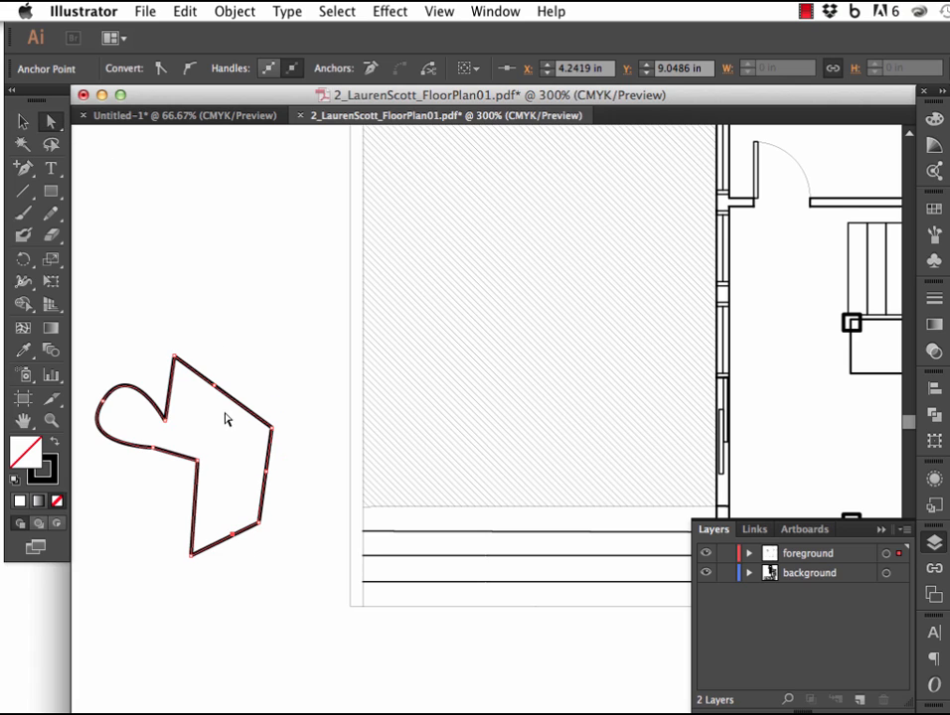
drag(216, 386, 247, 332)
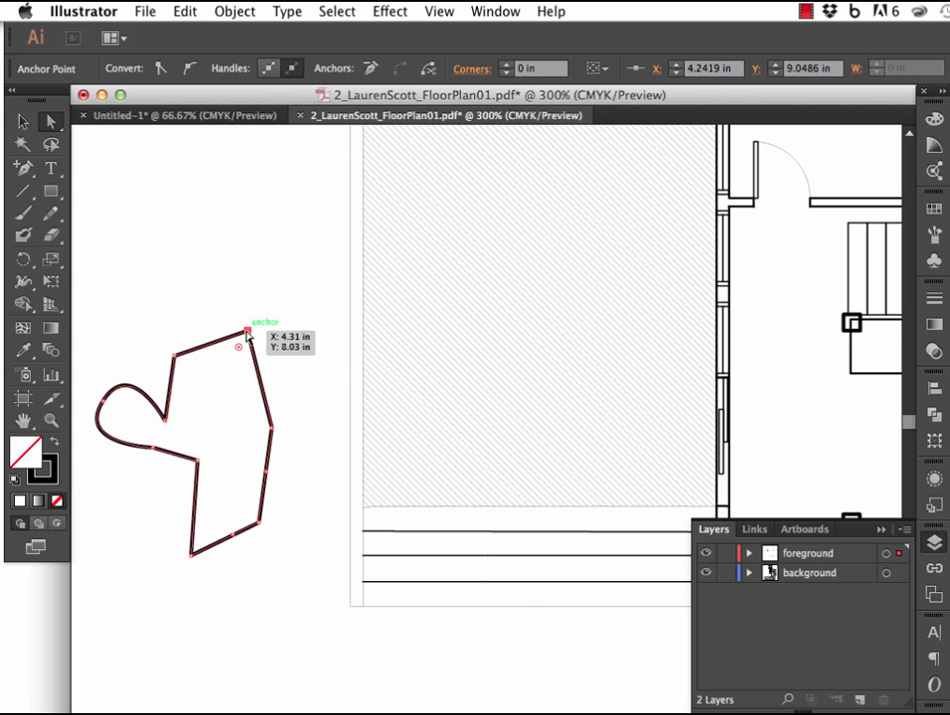
drag(174, 356, 155, 321)
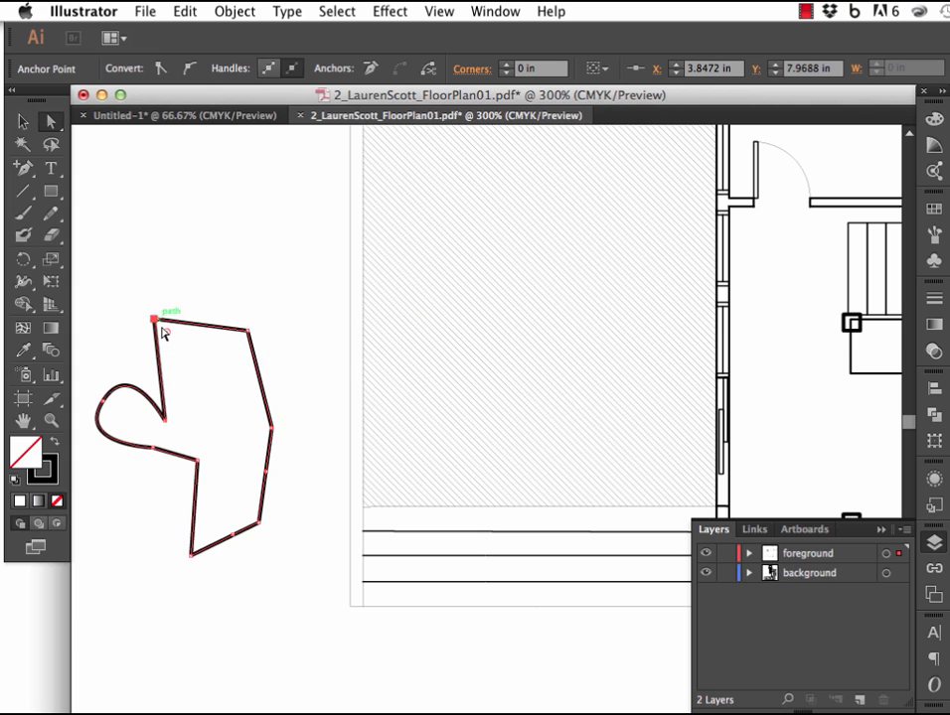
drag(271, 435, 194, 402)
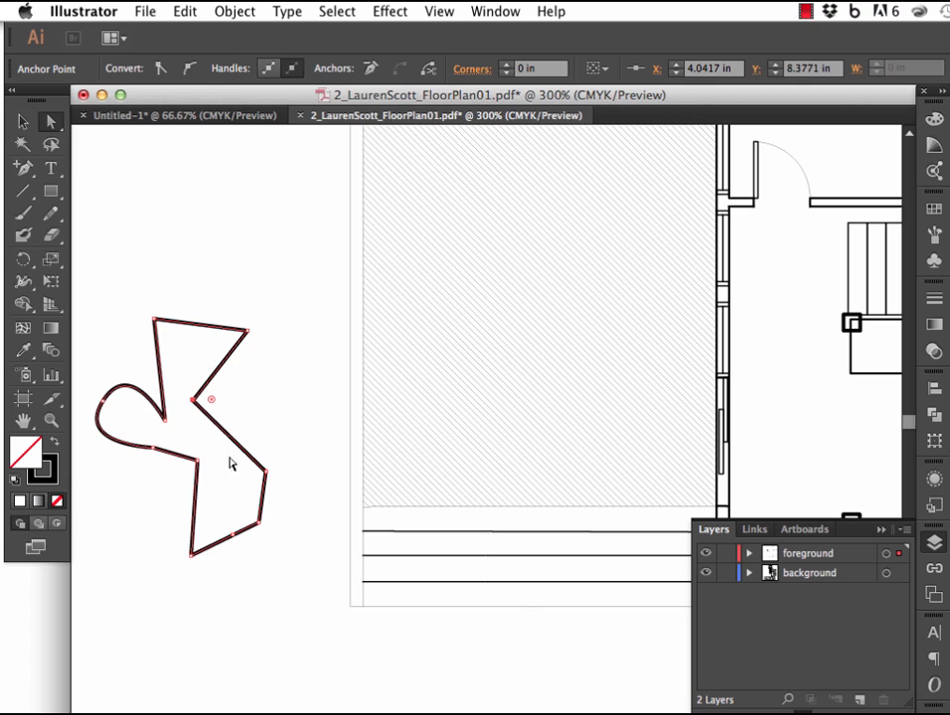
Delete three anchor points along the freeform shape's right side: the inward notch and the two points below it.
click(23, 168)
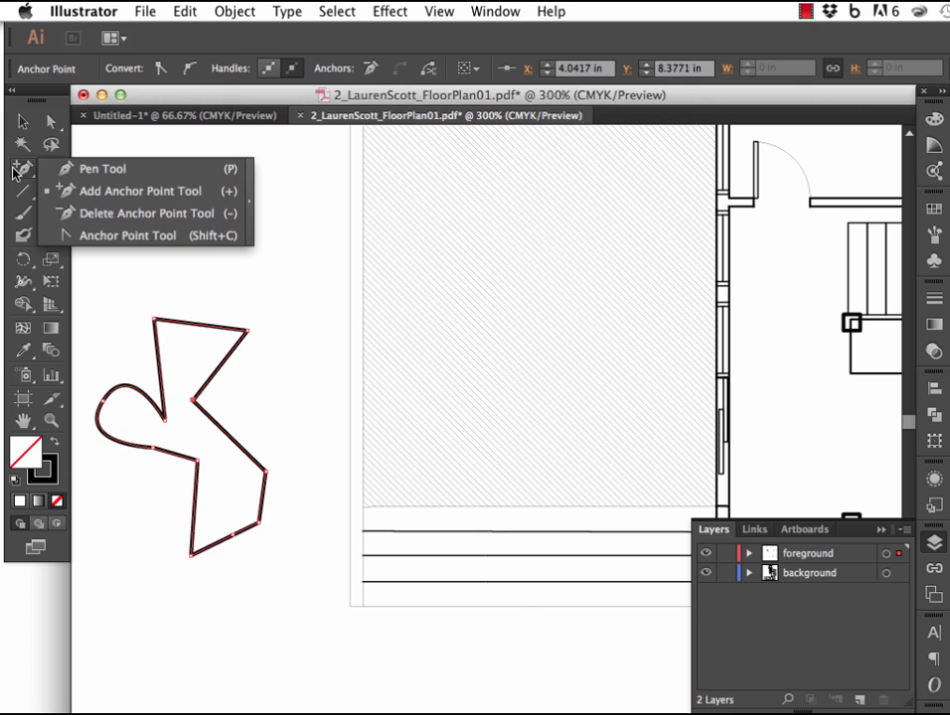
click(77, 210)
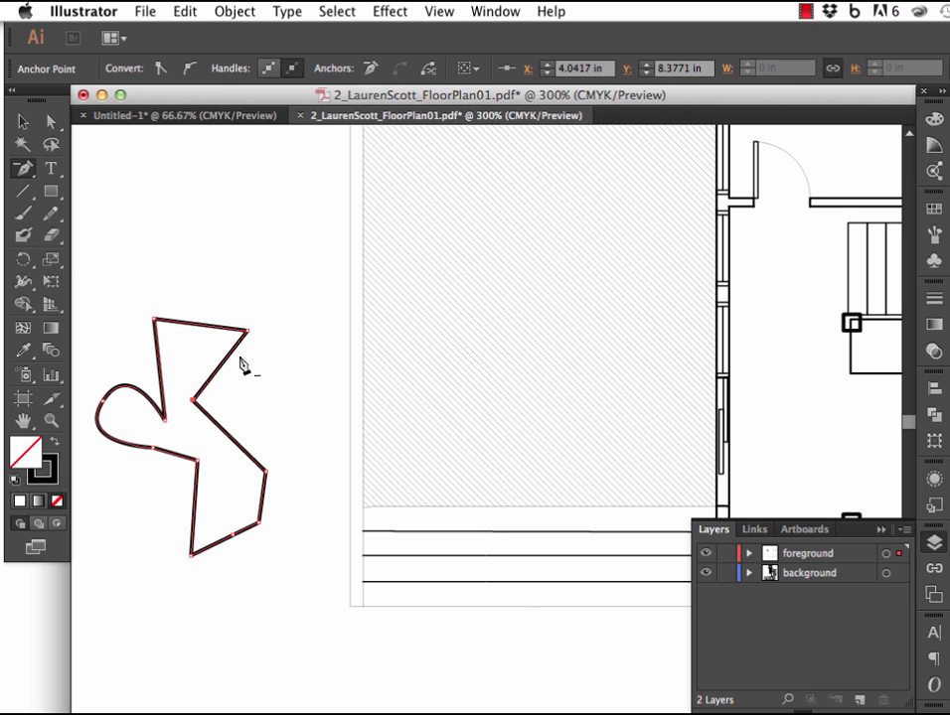
click(192, 402)
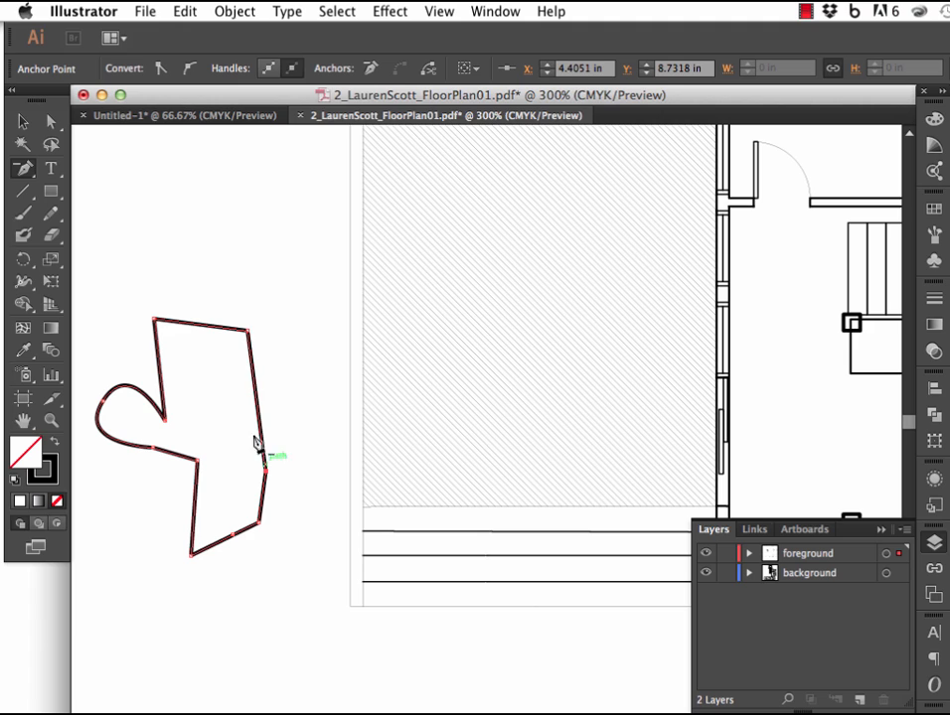
click(260, 523)
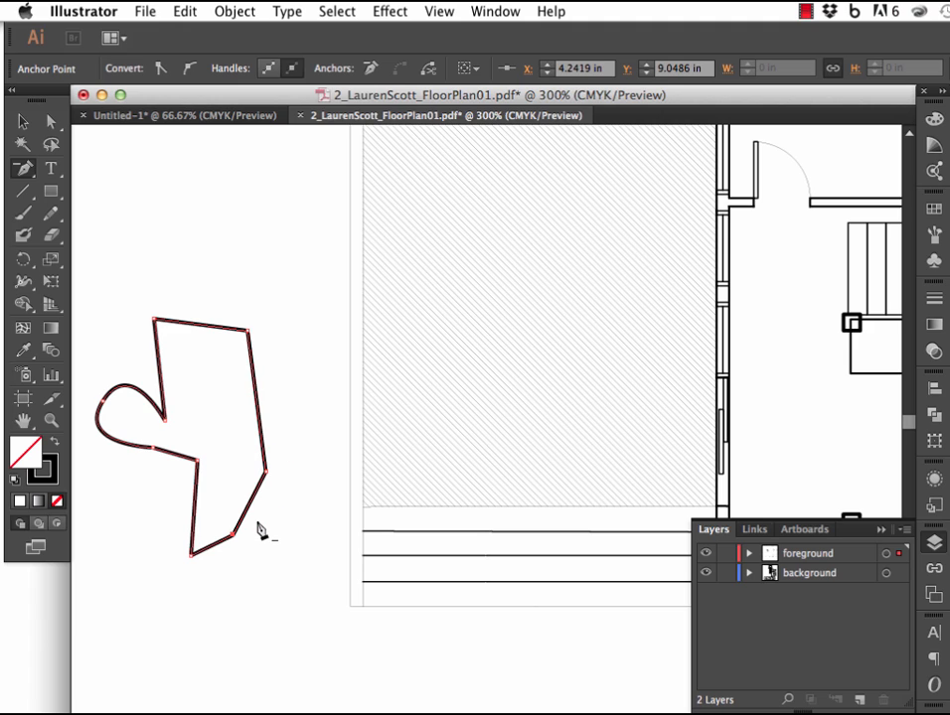
click(265, 472)
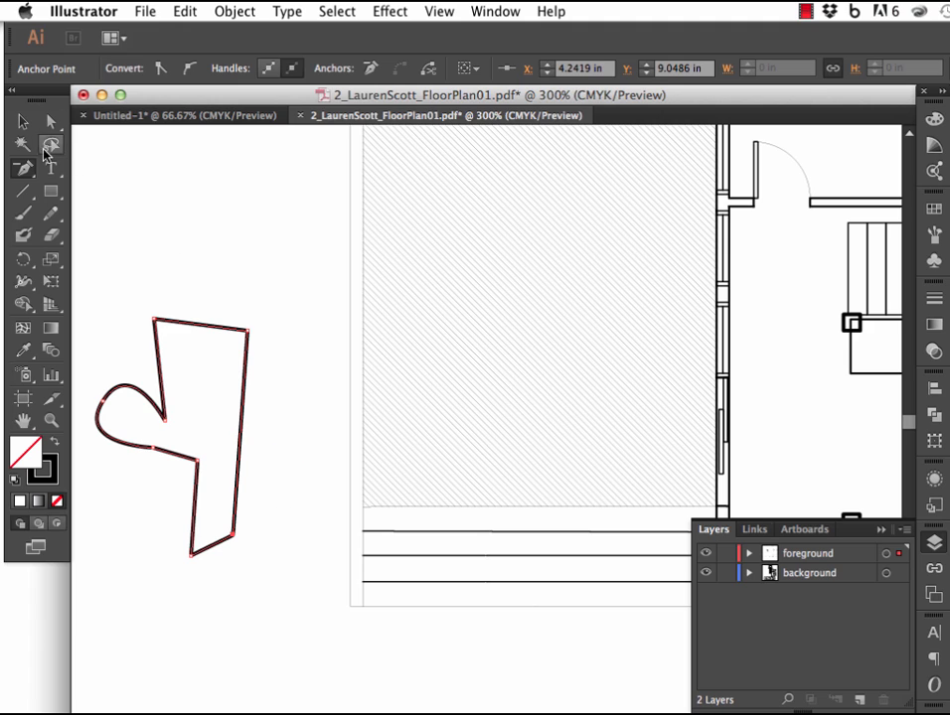
Bend the freeform shape's top, right, bottom and lower-left edges into curves with the Anchor Point tool, and raise the top curve's handle.
click(35, 170)
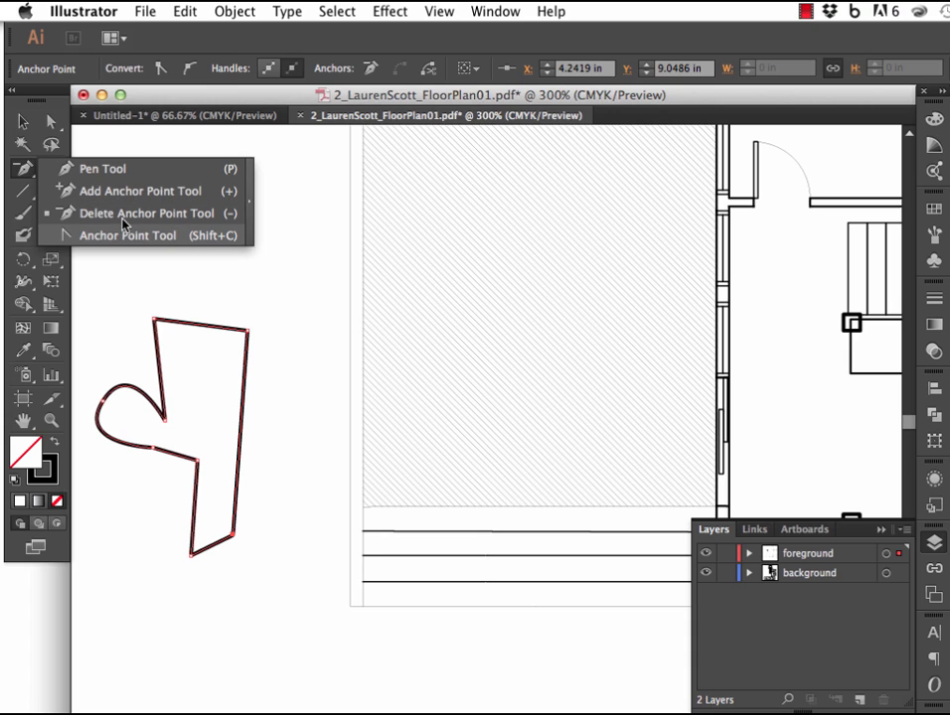
click(144, 242)
drag(205, 327, 211, 280)
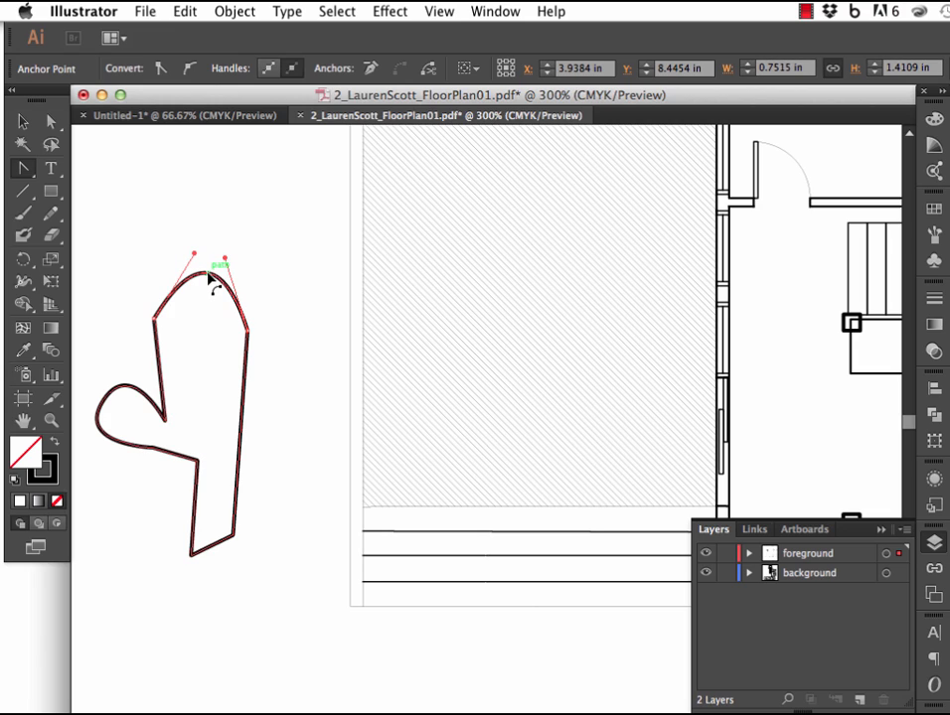
click(247, 330)
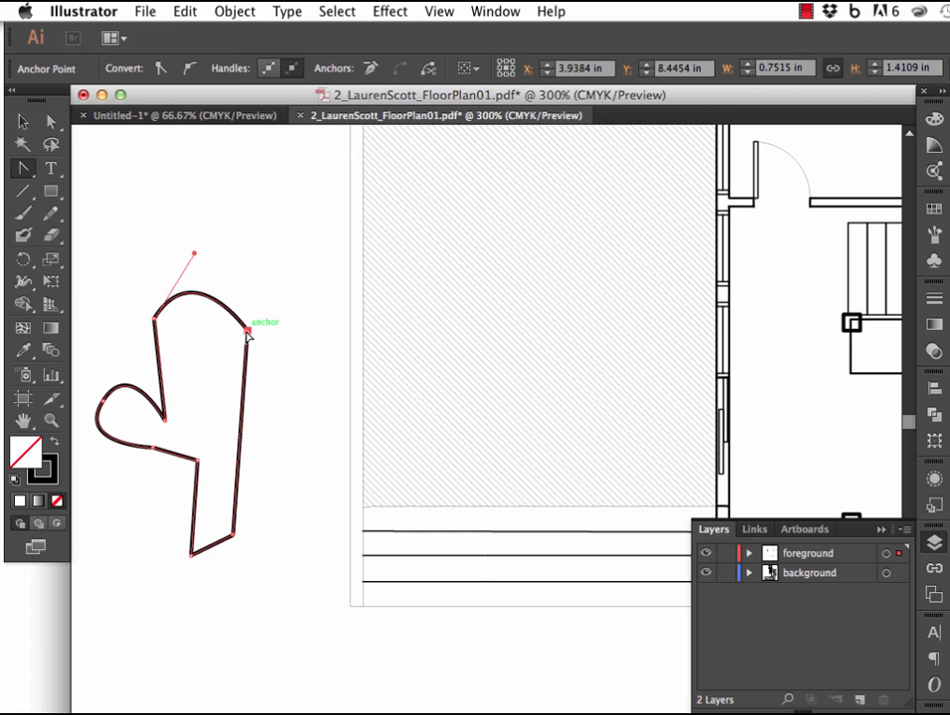
click(154, 318)
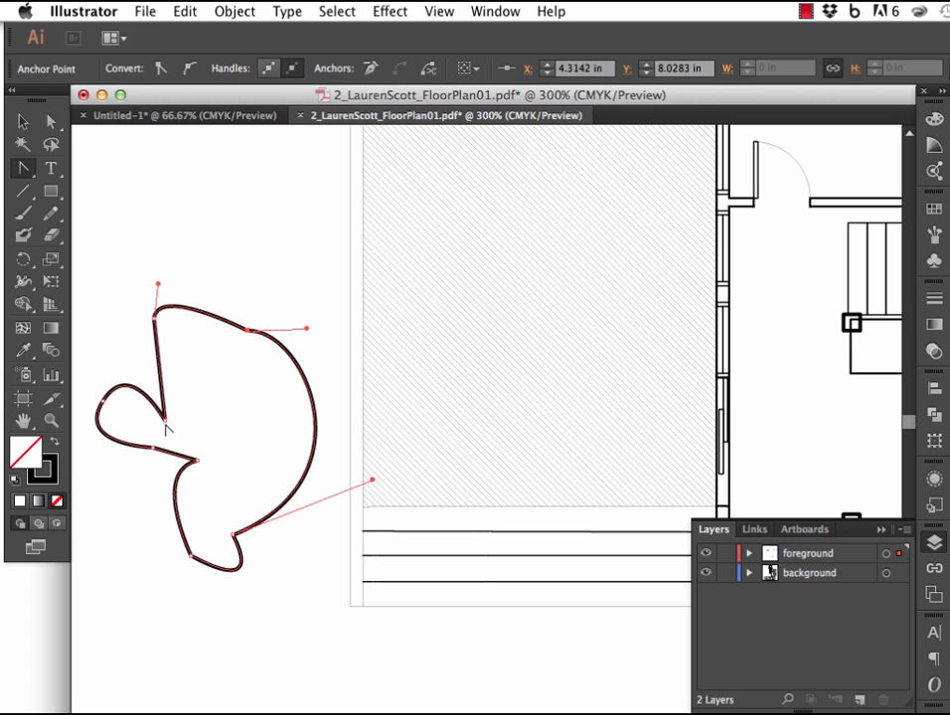
drag(159, 286, 166, 189)
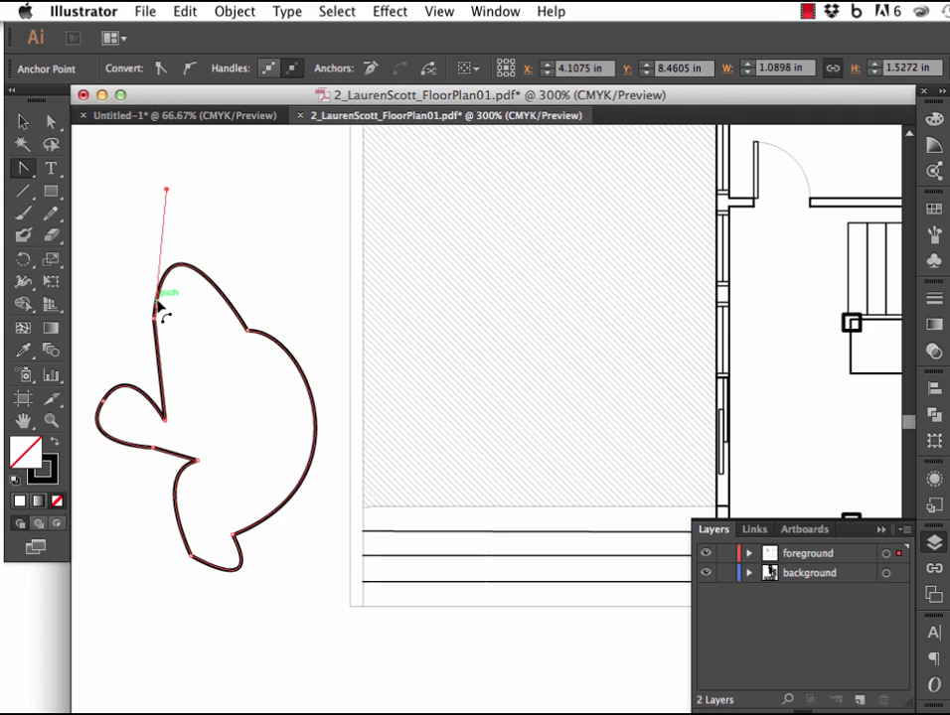
Draw a 1.3889 in by 1.3889 in square overlapping the freeform shape and the hatched deck.
click(51, 191)
click(207, 183)
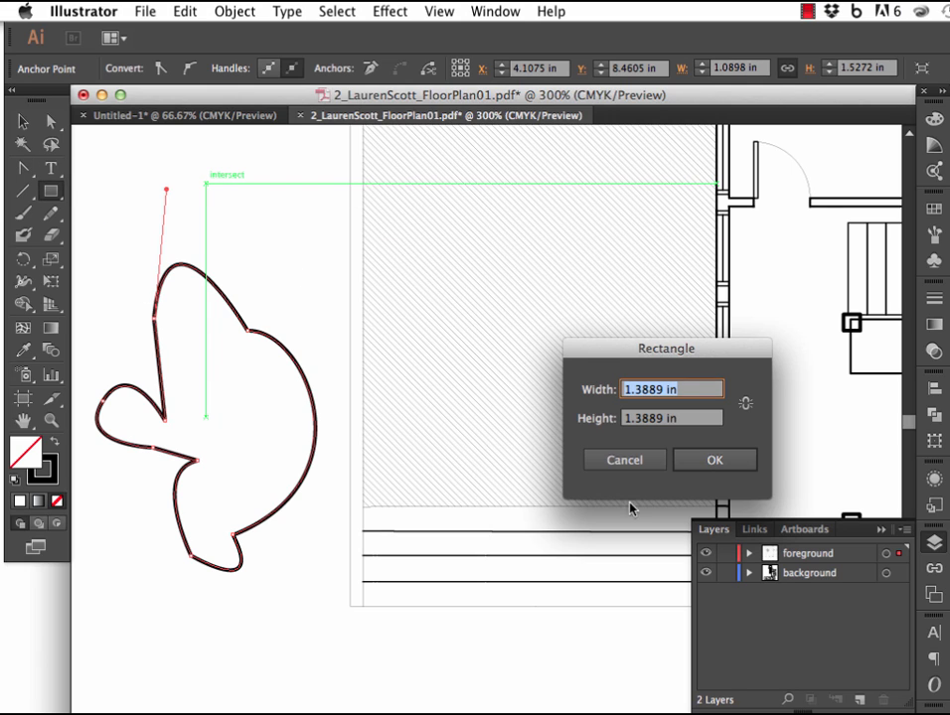
click(697, 462)
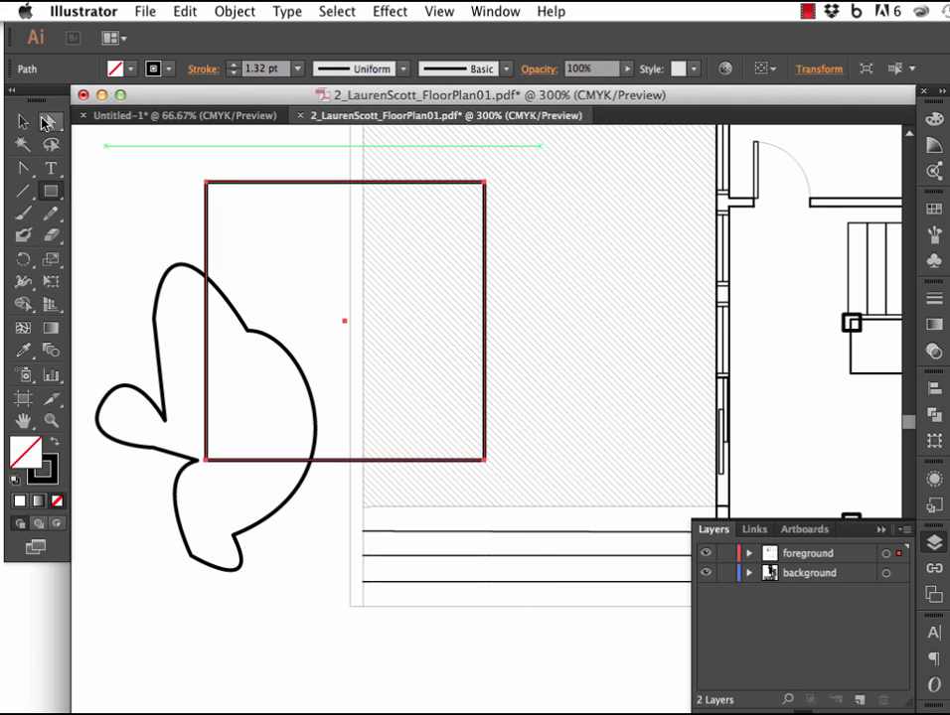
Convert the square's upper-left anchor point to smooth and back to a corner.
click(44, 121)
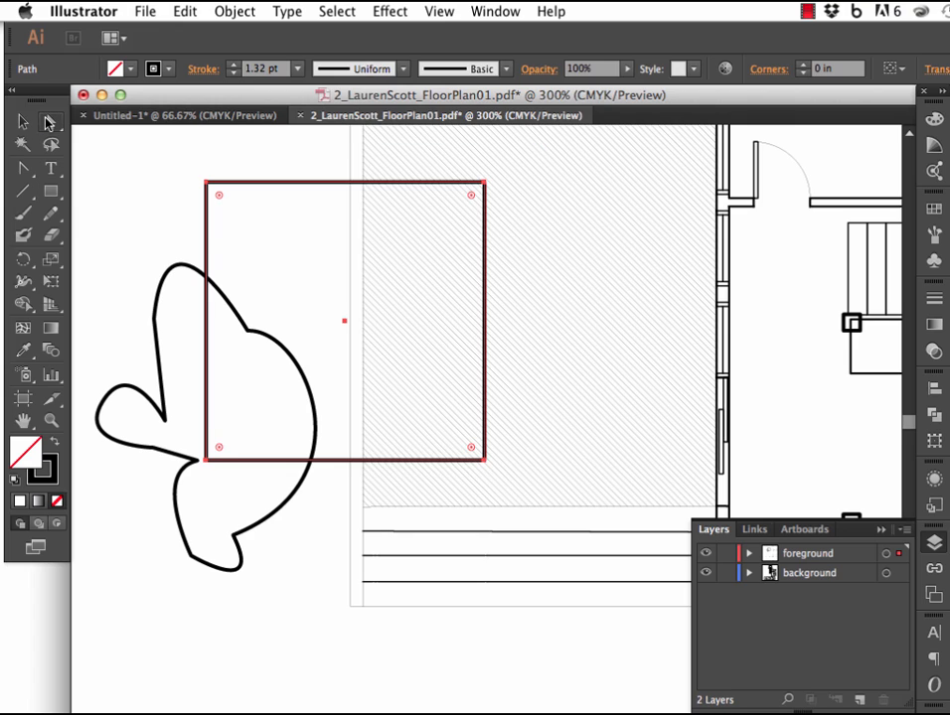
click(206, 184)
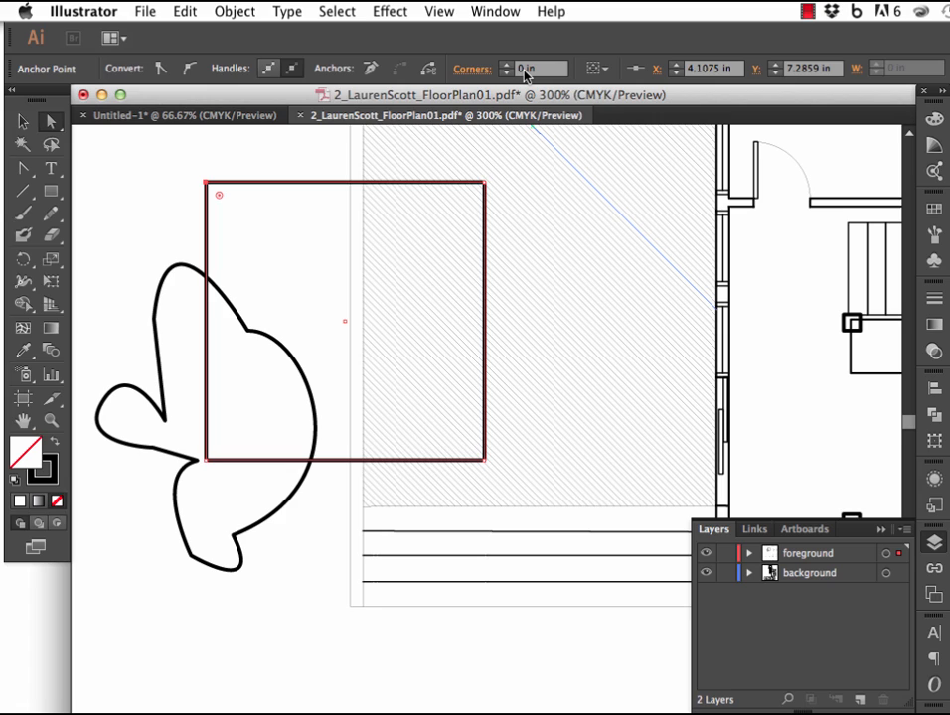
click(192, 69)
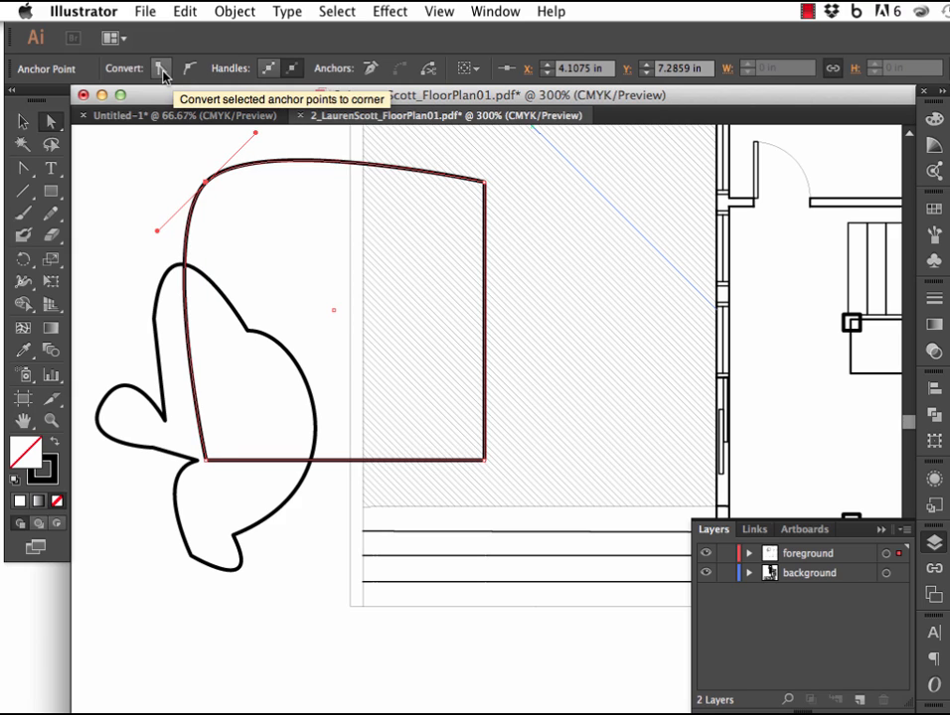
click(161, 69)
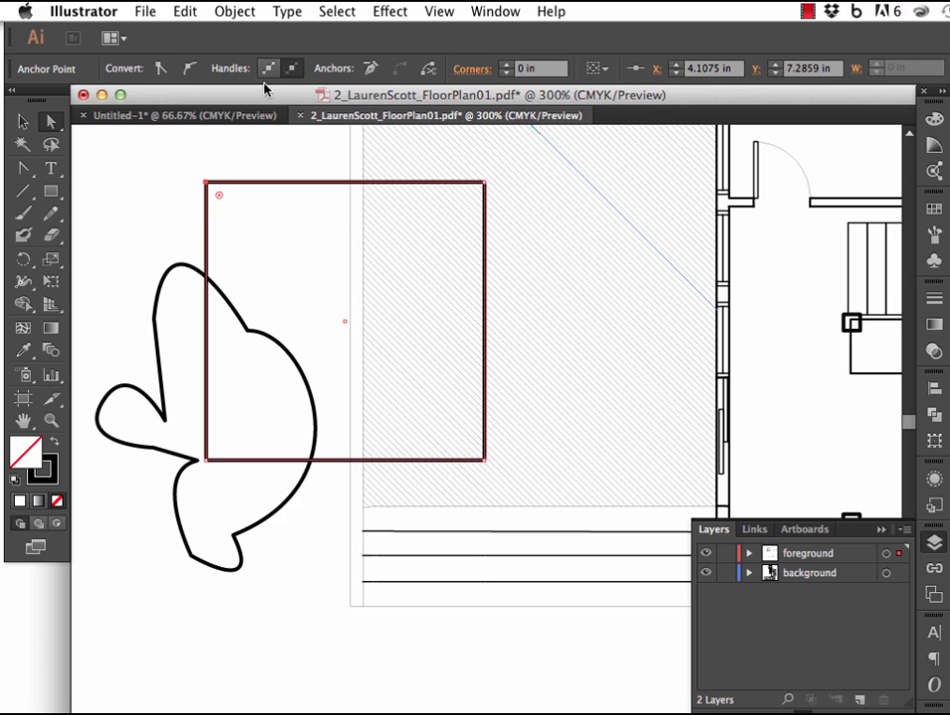
Round the square's upper-left corner to a 0.1 in radius and its upper-right corner to about 0.53 in.
click(507, 66)
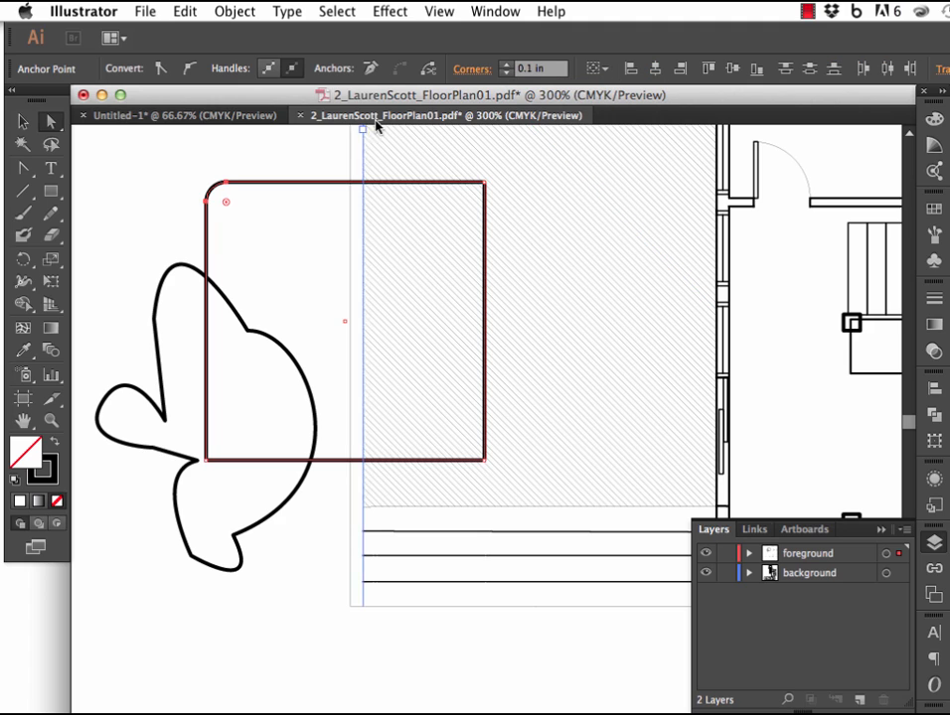
click(484, 184)
drag(473, 200, 355, 269)
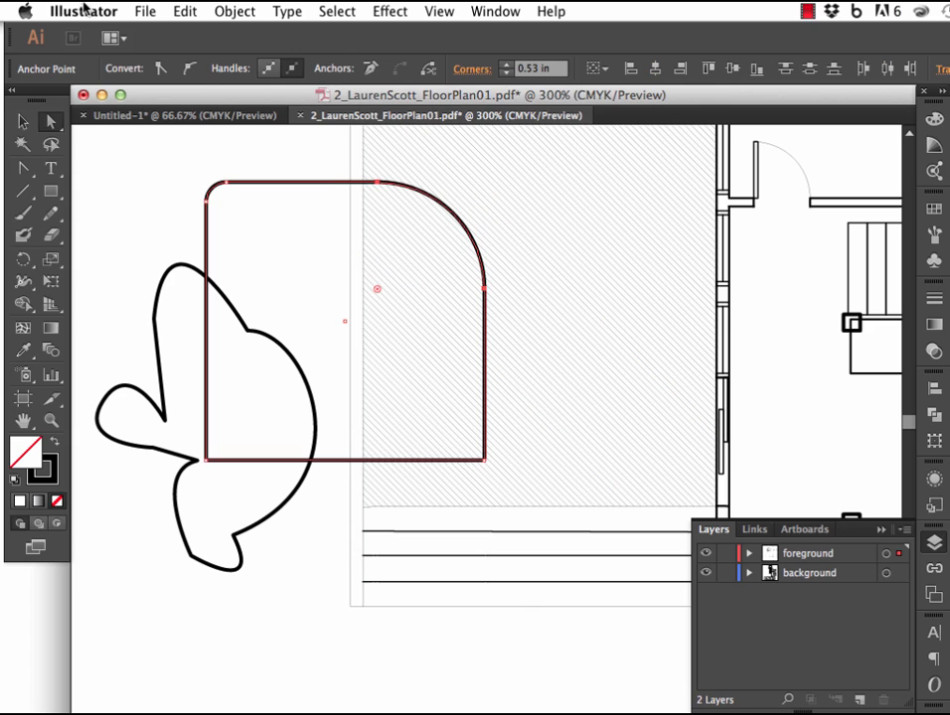
Fill the rounded square with a medium blue-violet at hue 247°.
click(23, 121)
click(113, 169)
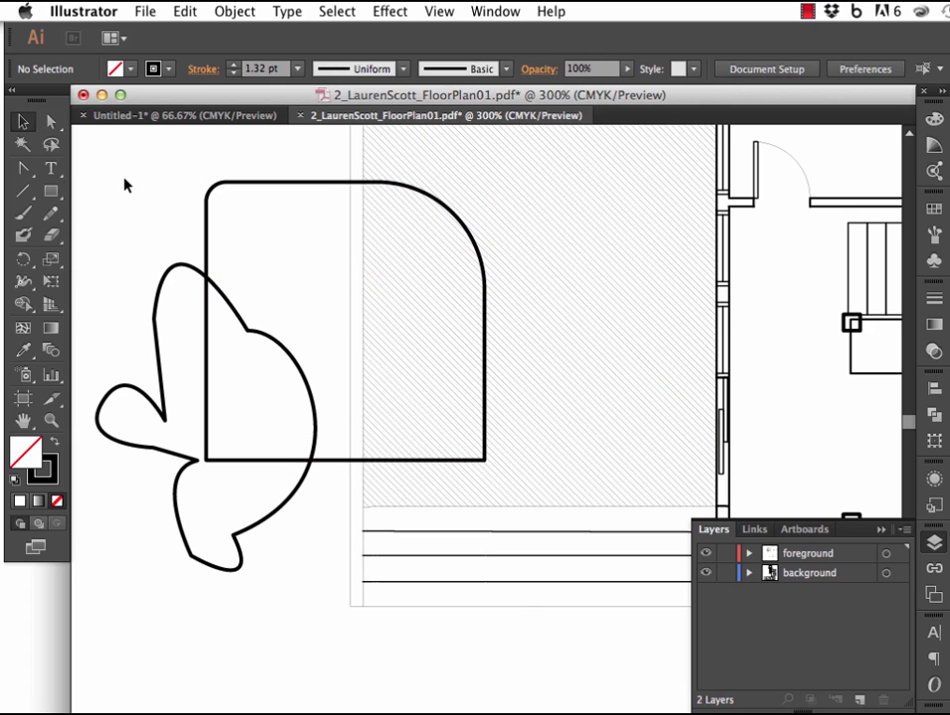
click(207, 242)
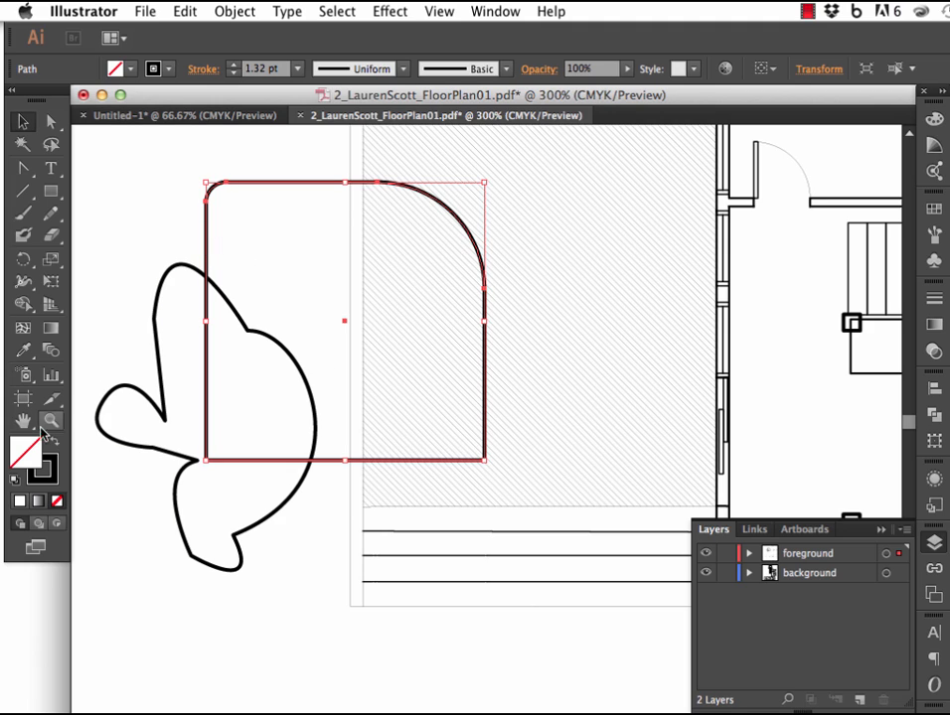
double_click(35, 459)
click(535, 462)
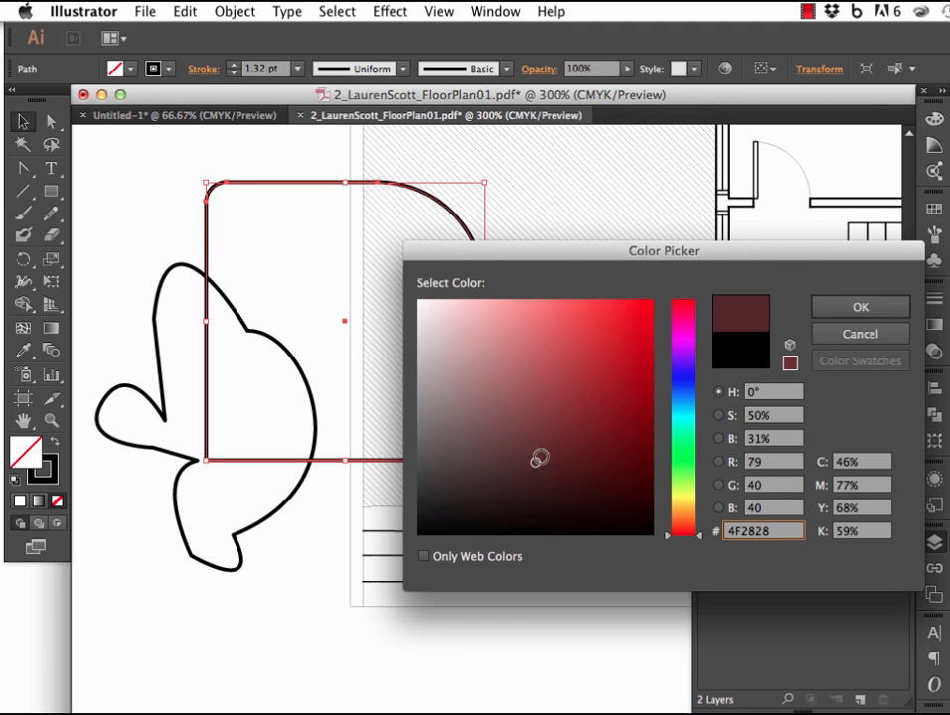
click(684, 374)
click(535, 377)
click(459, 329)
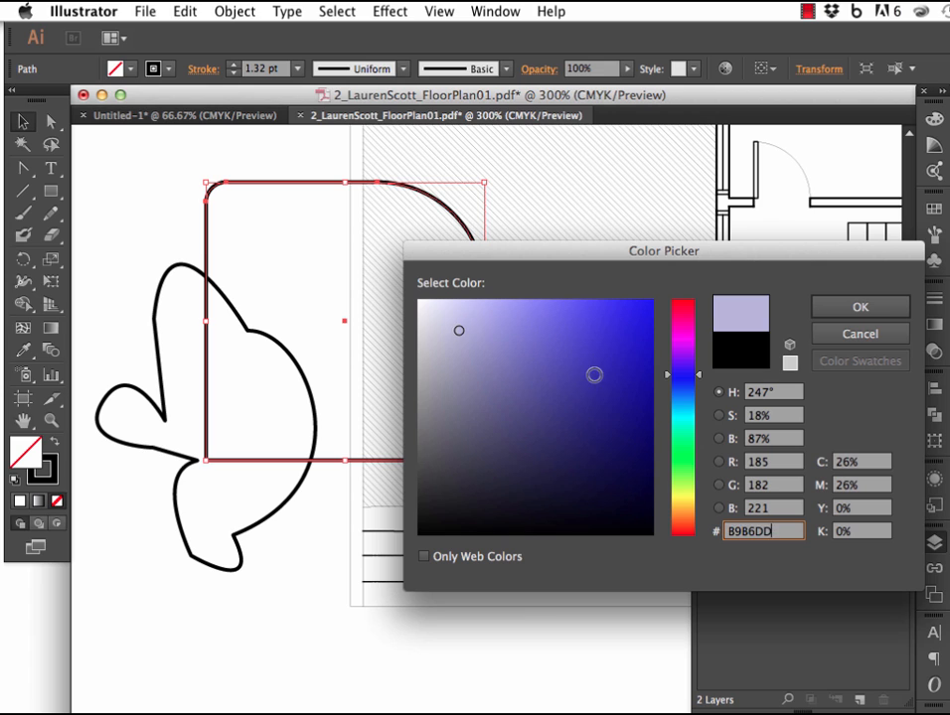
click(592, 373)
click(839, 306)
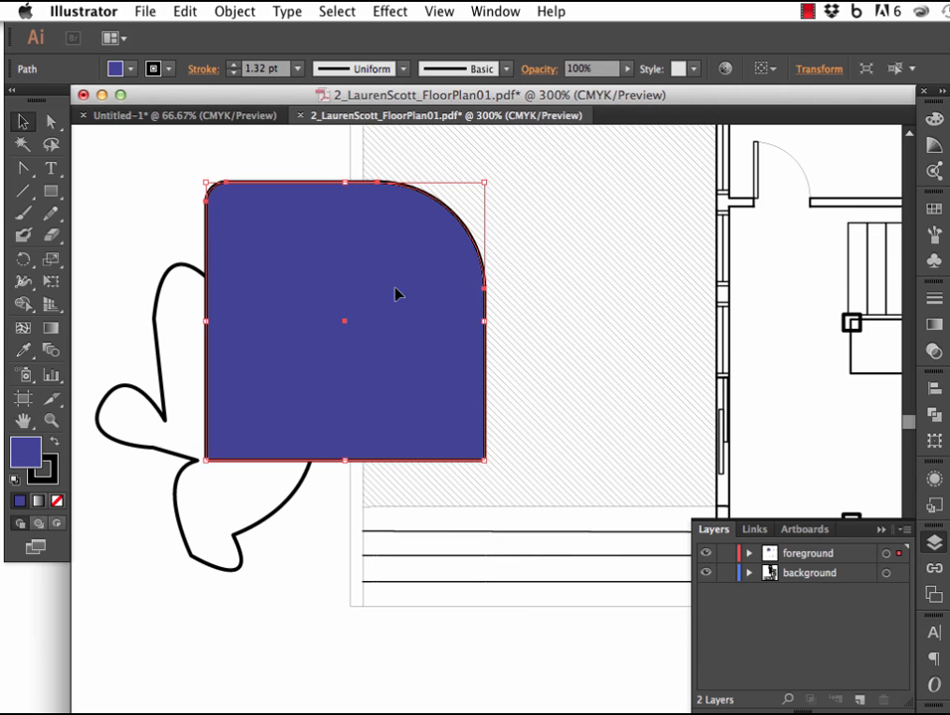
Pick a bright red for the rounded square's stroke in the Color Picker and deselect the shape.
double_click(44, 471)
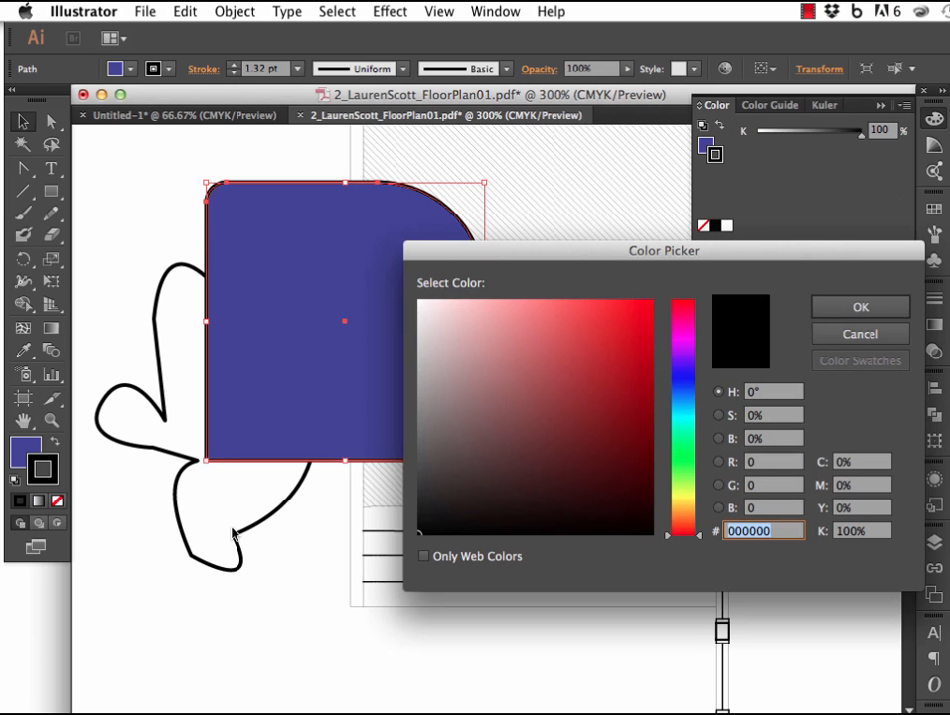
click(486, 356)
click(580, 365)
click(613, 360)
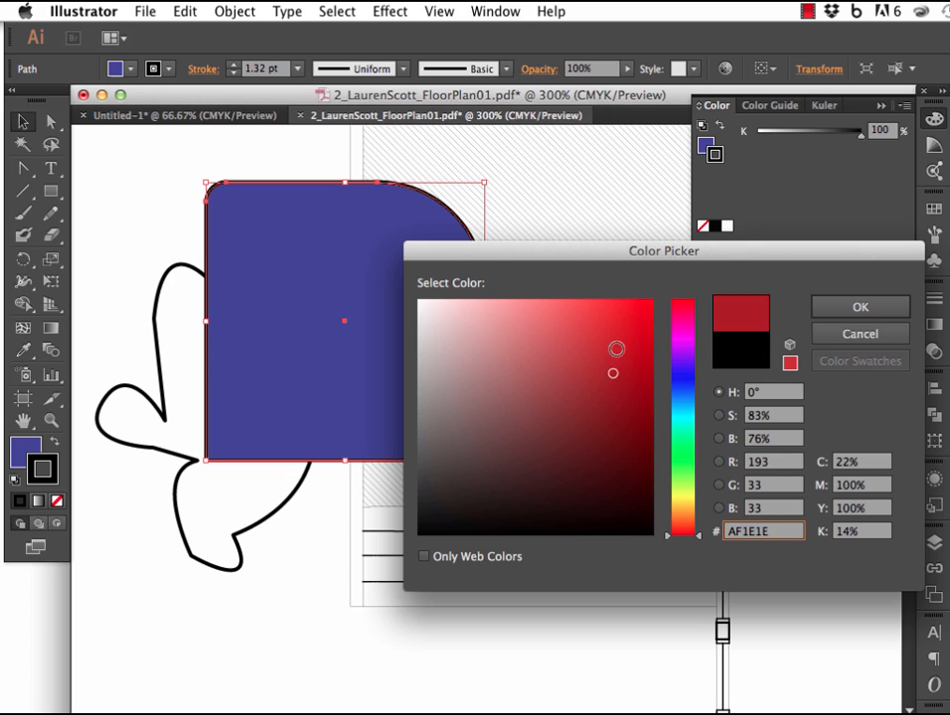
click(620, 335)
click(840, 333)
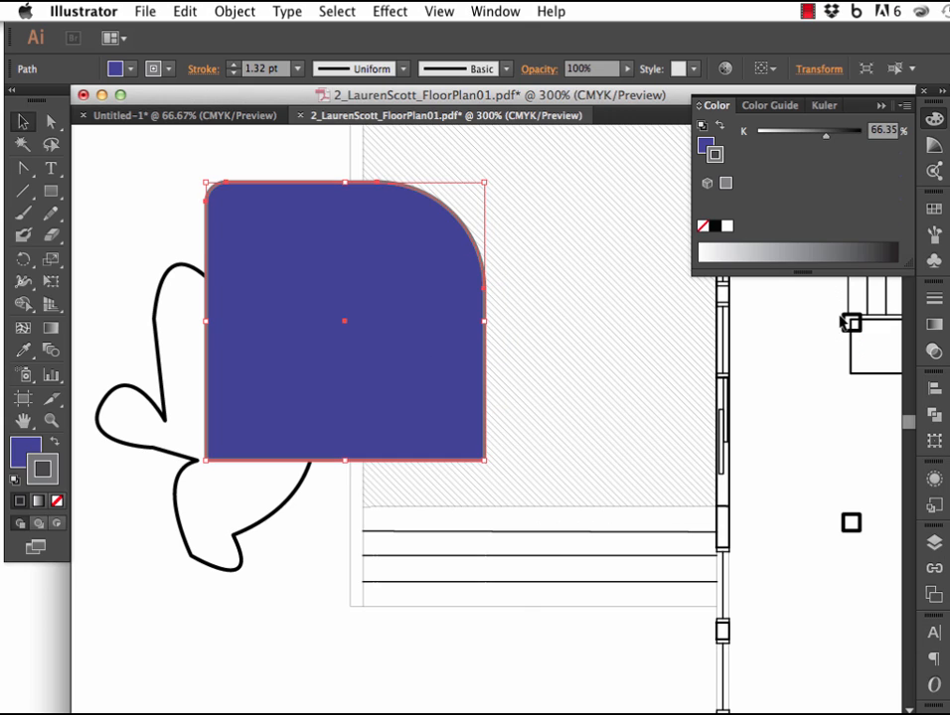
click(149, 188)
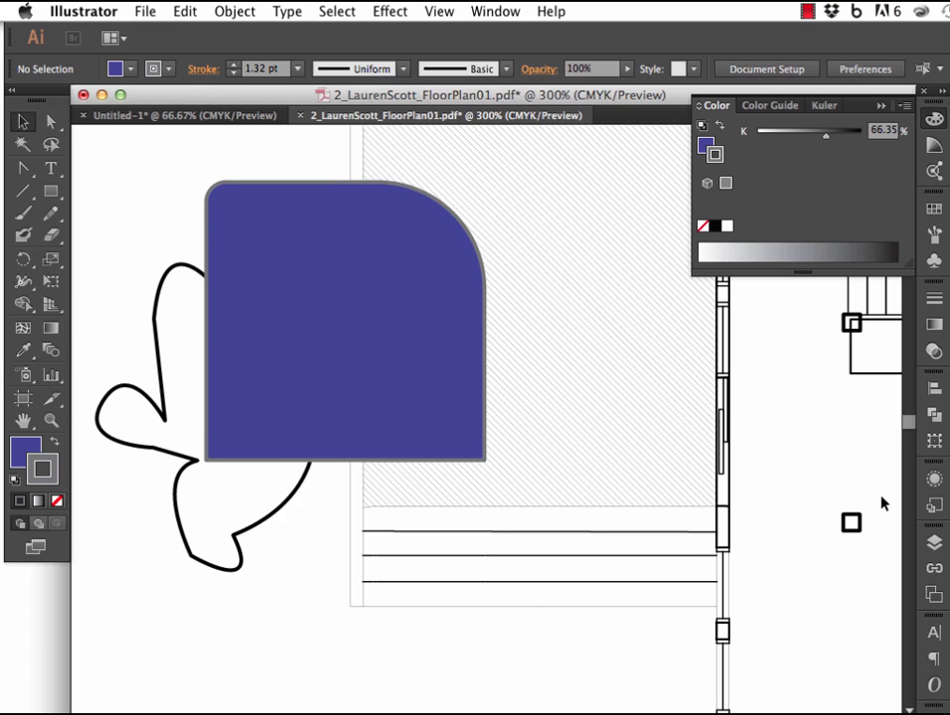
Load the Basic Graphics_Dots pattern library and fill the rounded square with a black dot pattern.
click(935, 209)
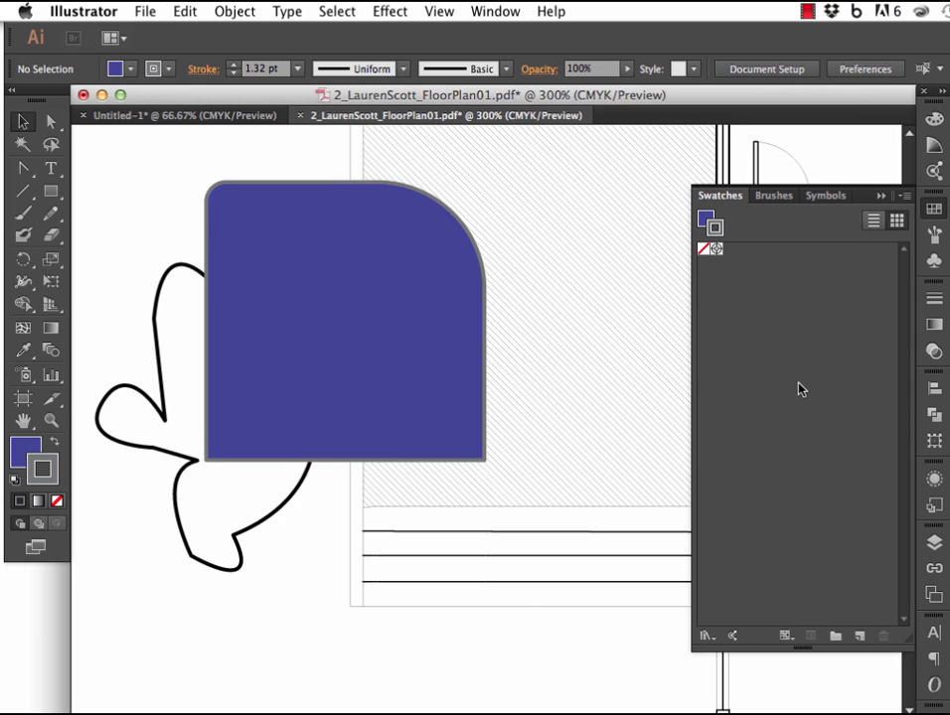
click(711, 636)
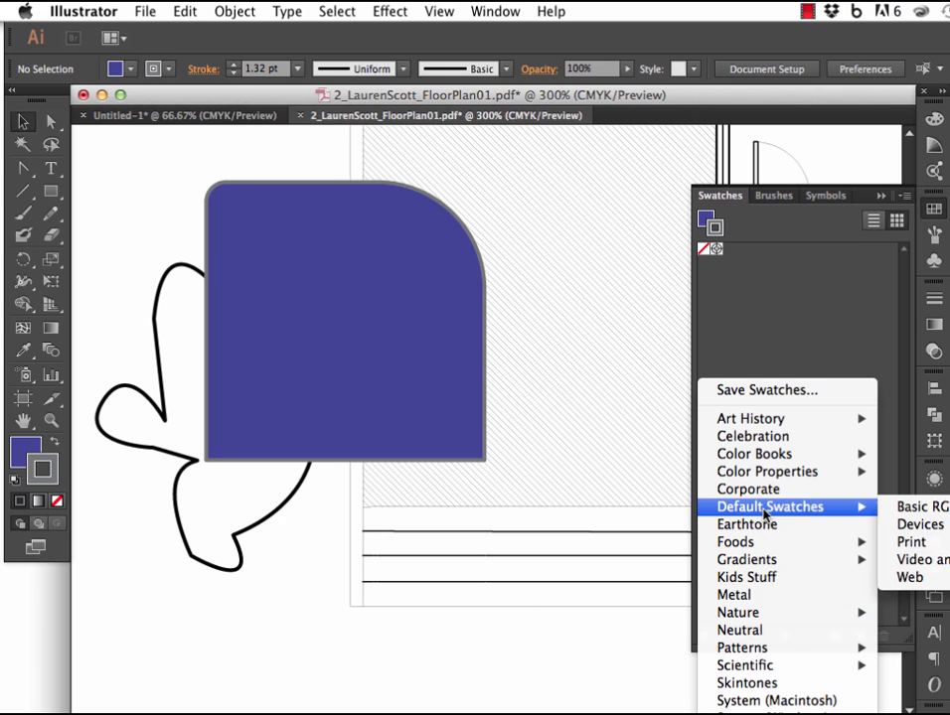
mouse_move(824, 657)
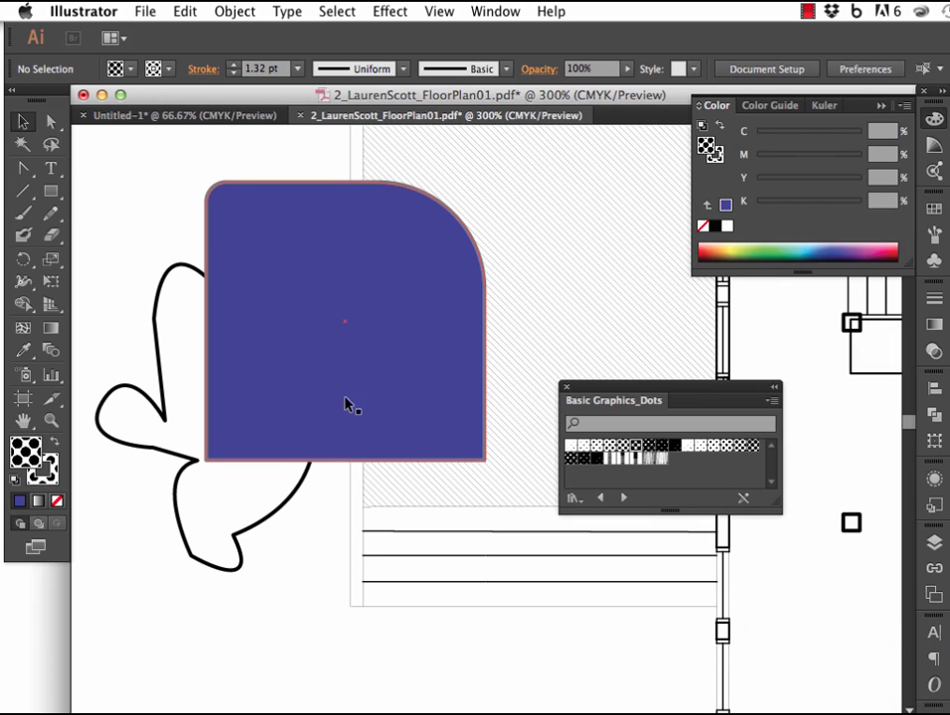
click(363, 388)
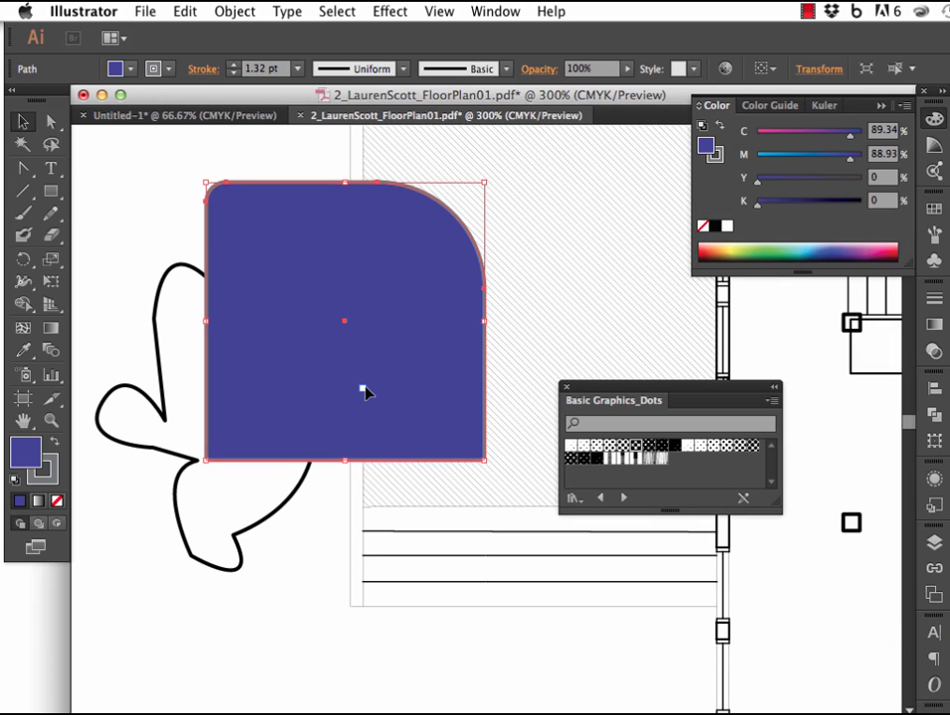
click(620, 445)
Load the Nature_Animal Skins pattern library and fill the rounded square with its grey cracked-skin pattern.
click(712, 640)
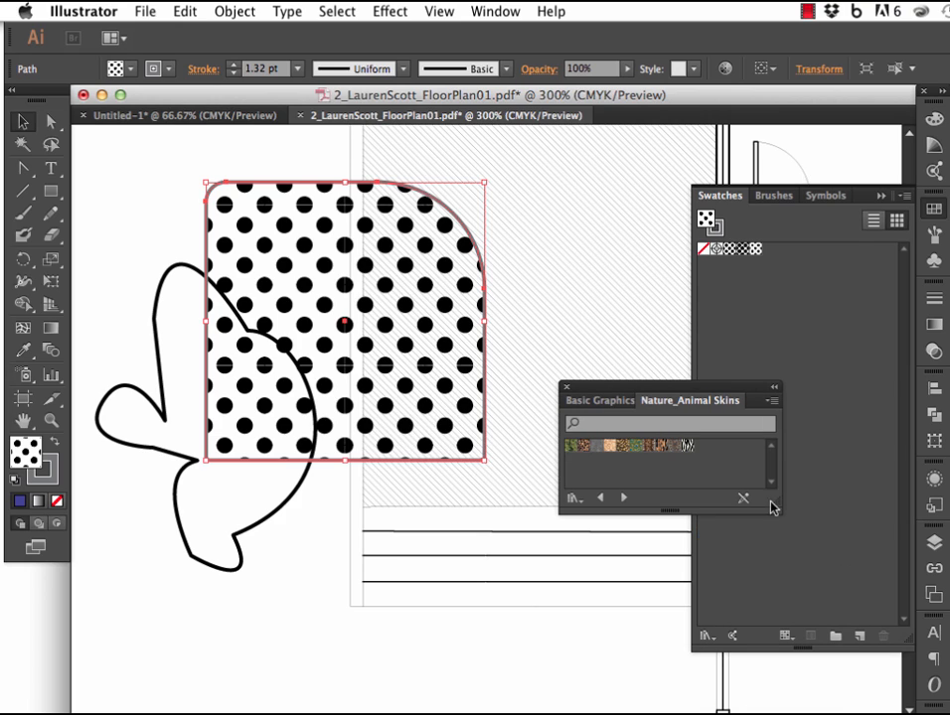
click(624, 446)
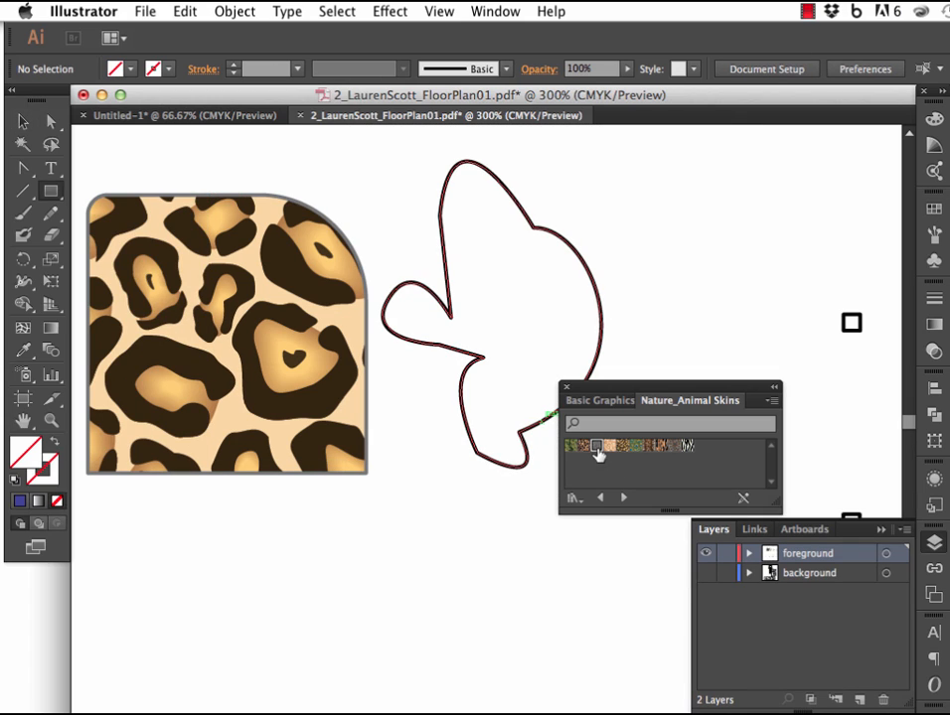
drag(597, 449, 199, 322)
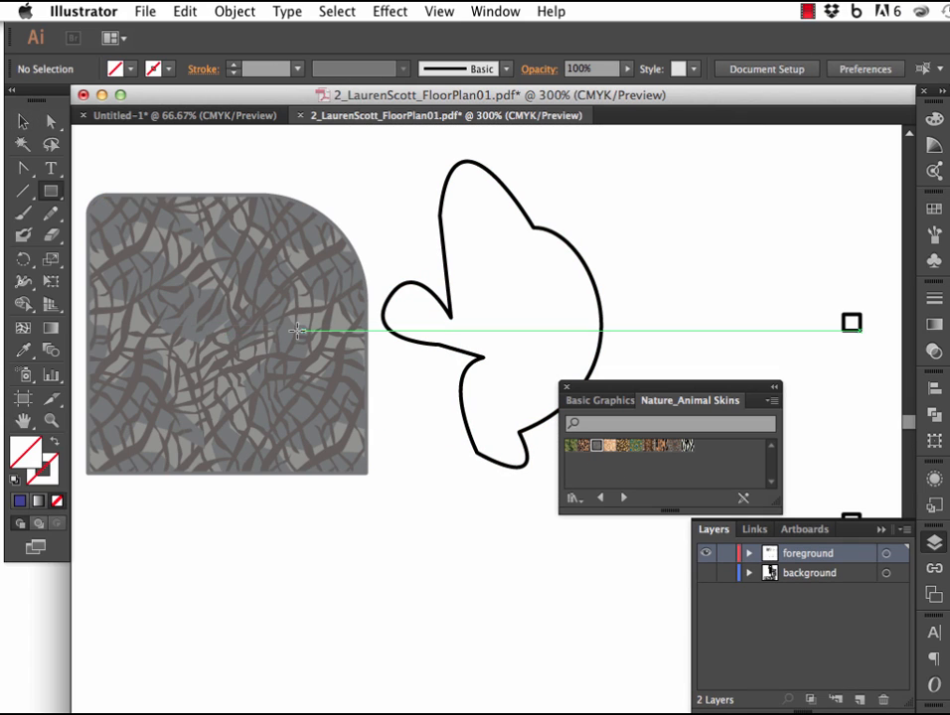
Open the Print library from the default swatch libraries.
click(934, 209)
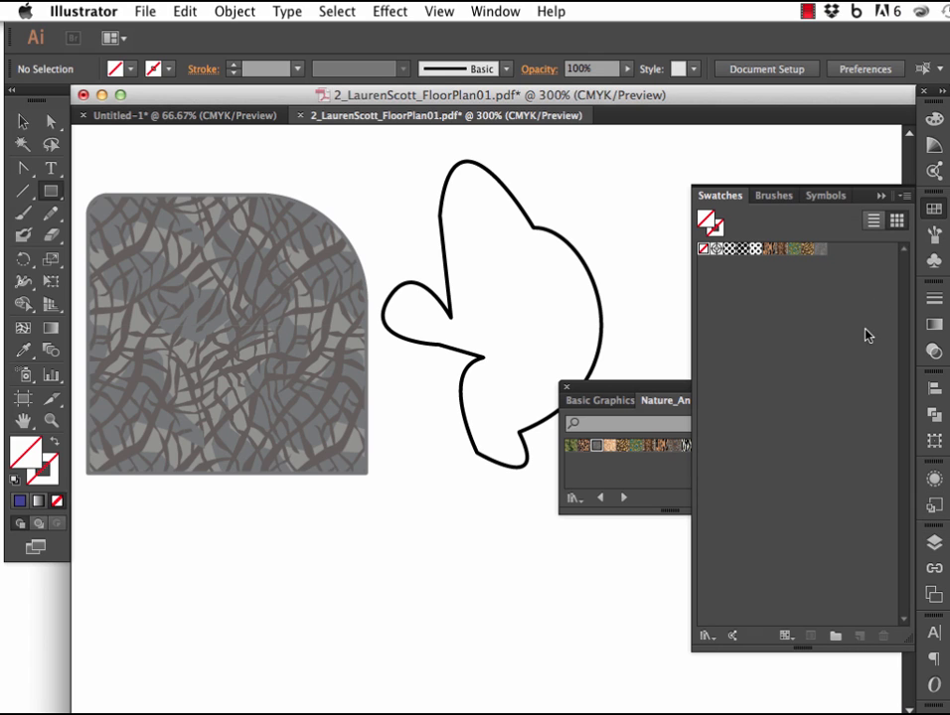
click(709, 636)
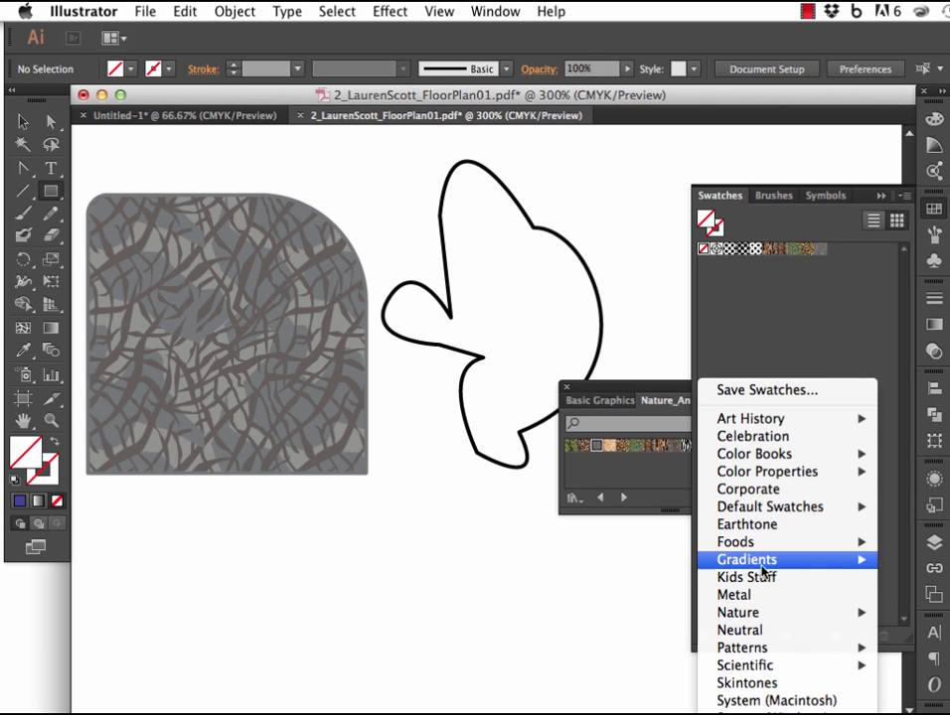
mouse_move(774, 512)
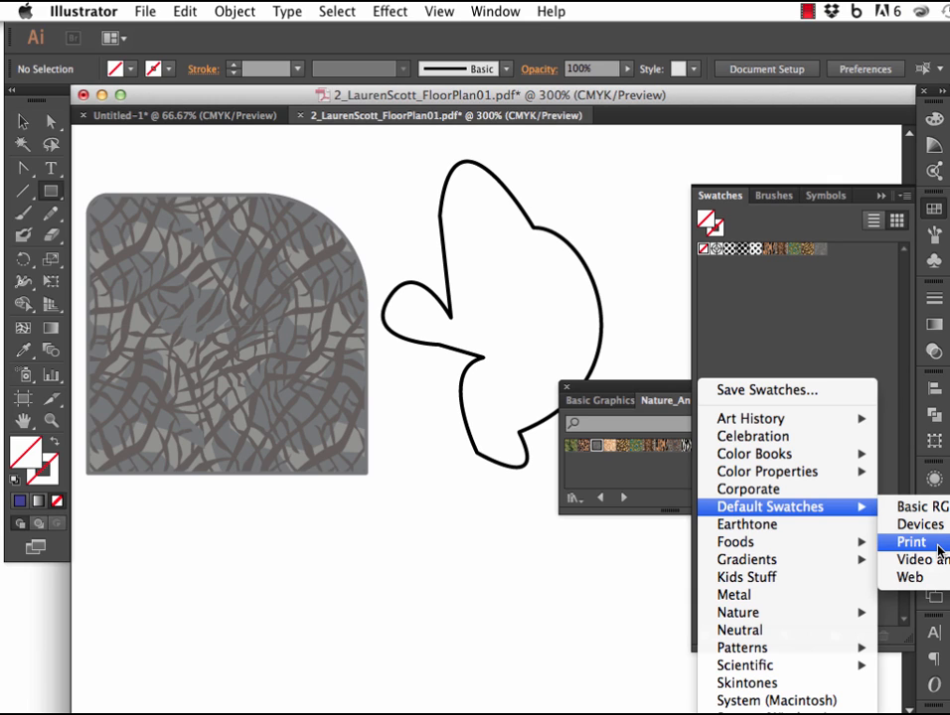
click(910, 542)
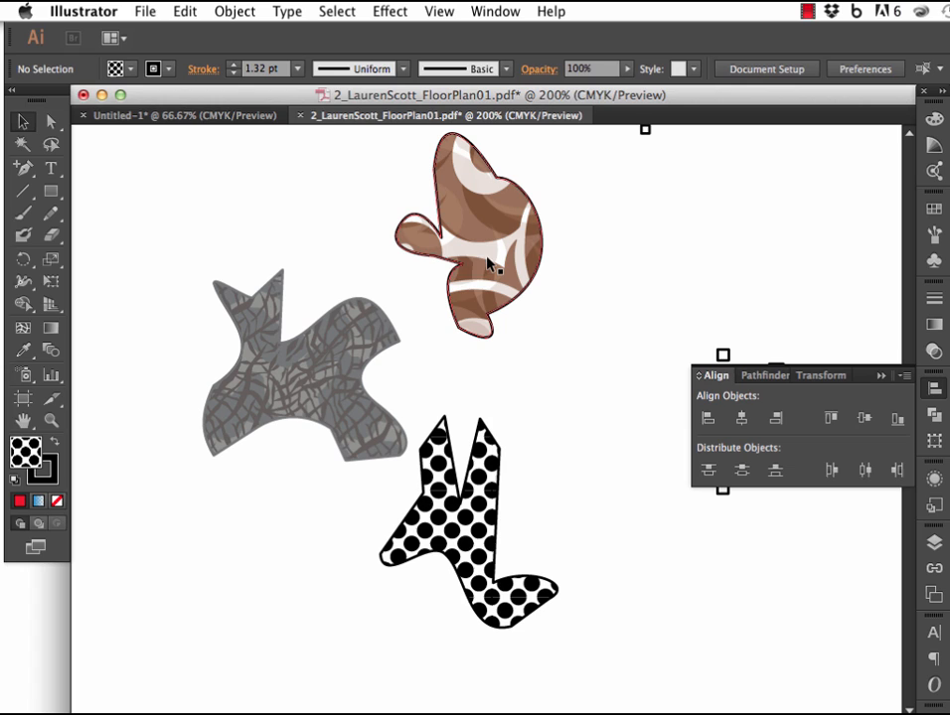
Align the grey and brown patterned shapes by their vertical centers and deselect them.
drag(477, 353, 360, 287)
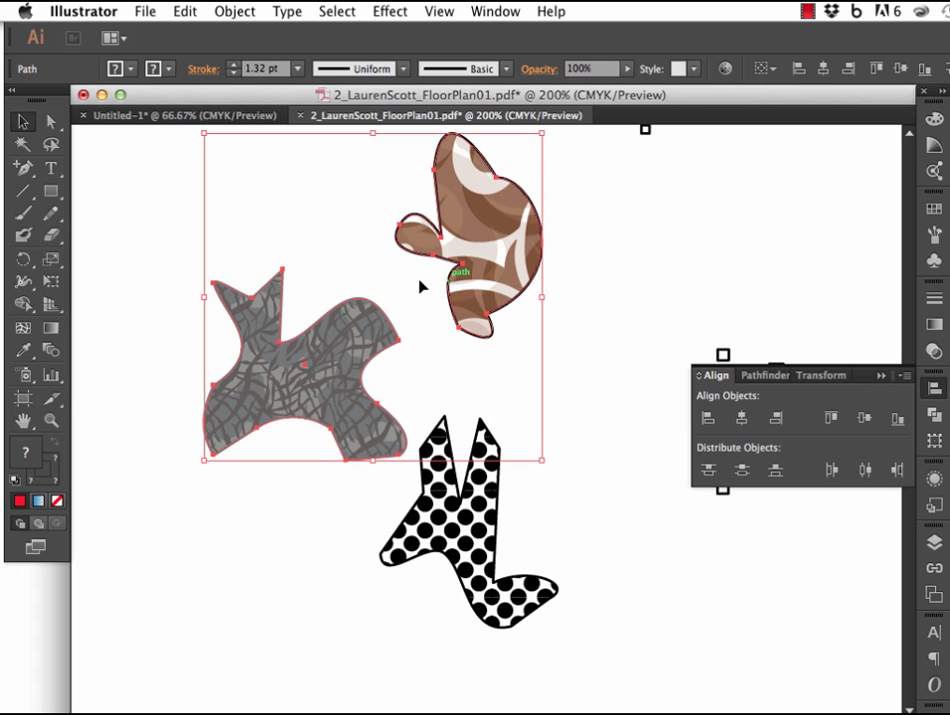
click(862, 420)
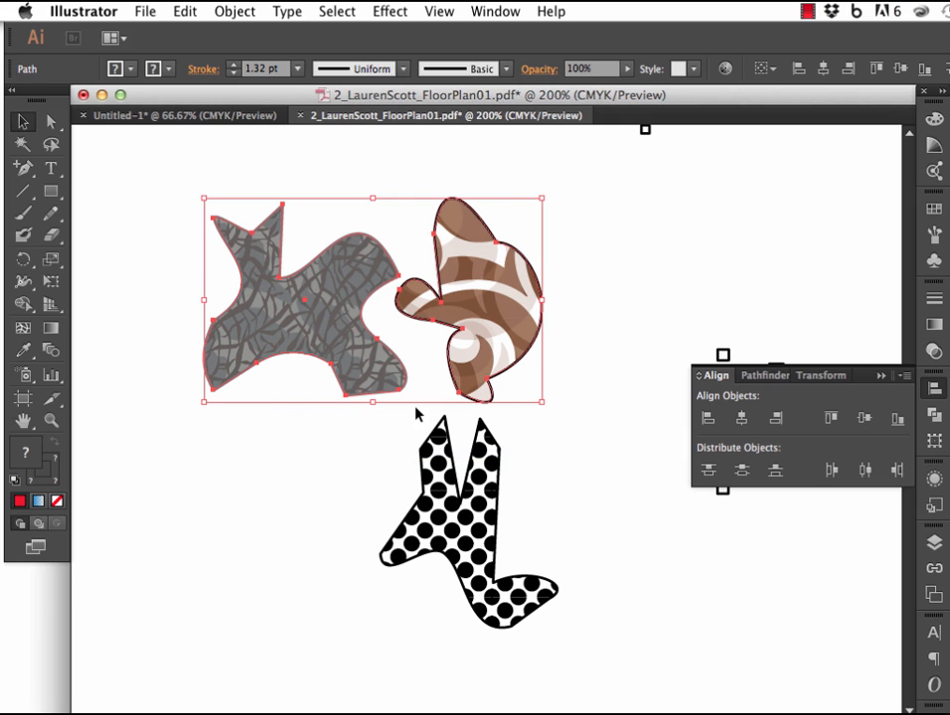
click(361, 502)
Align the dotted and grey shapes along their left edges and by their vertical centers.
right_click(463, 542)
click(433, 488)
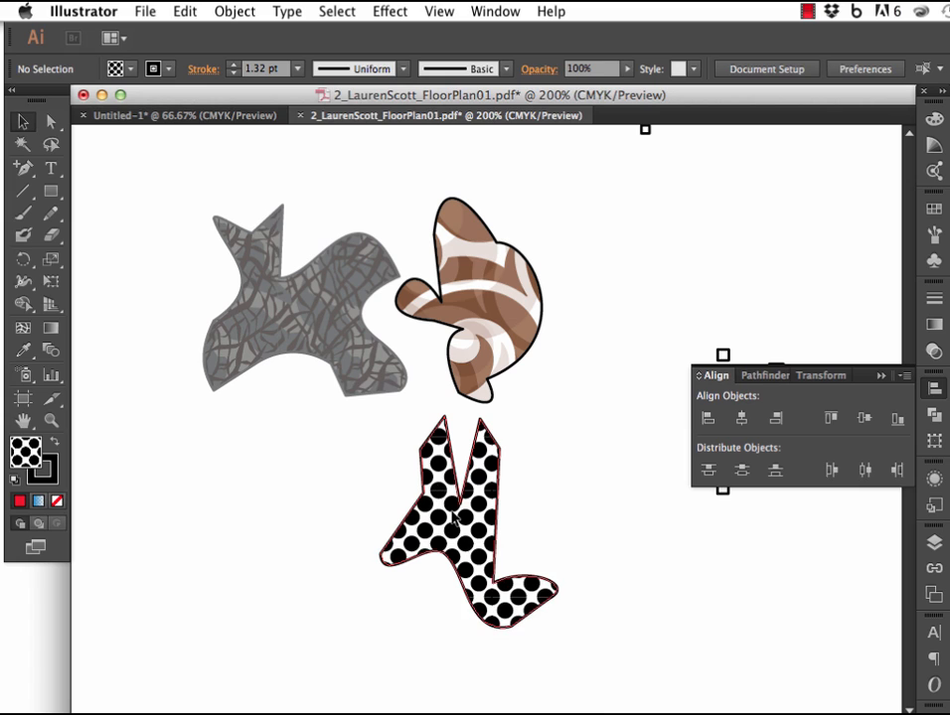
click(434, 492)
shift+click(294, 280)
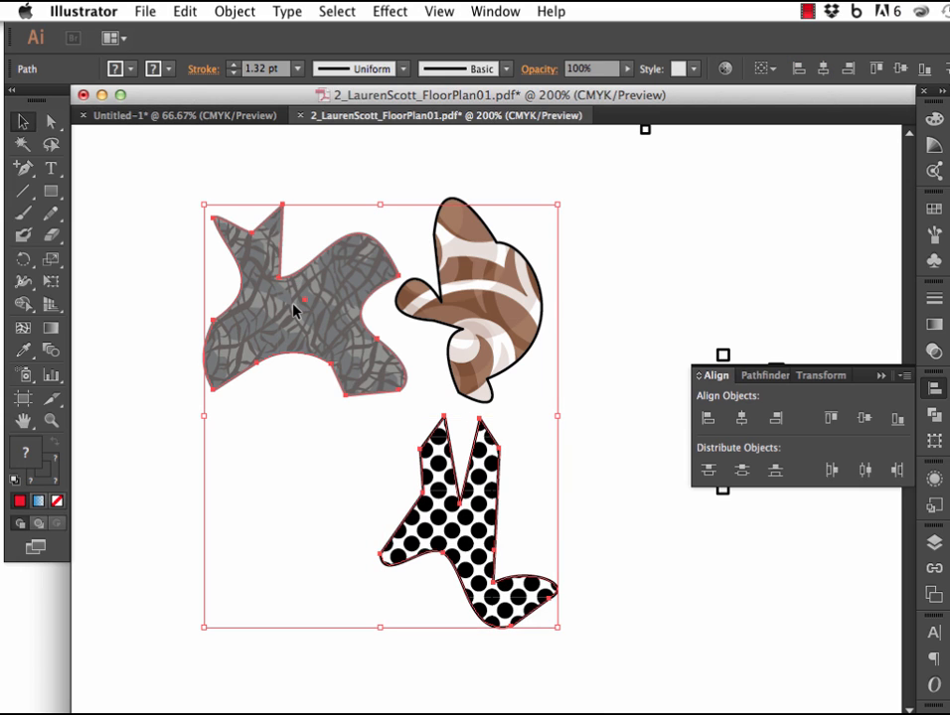
click(706, 419)
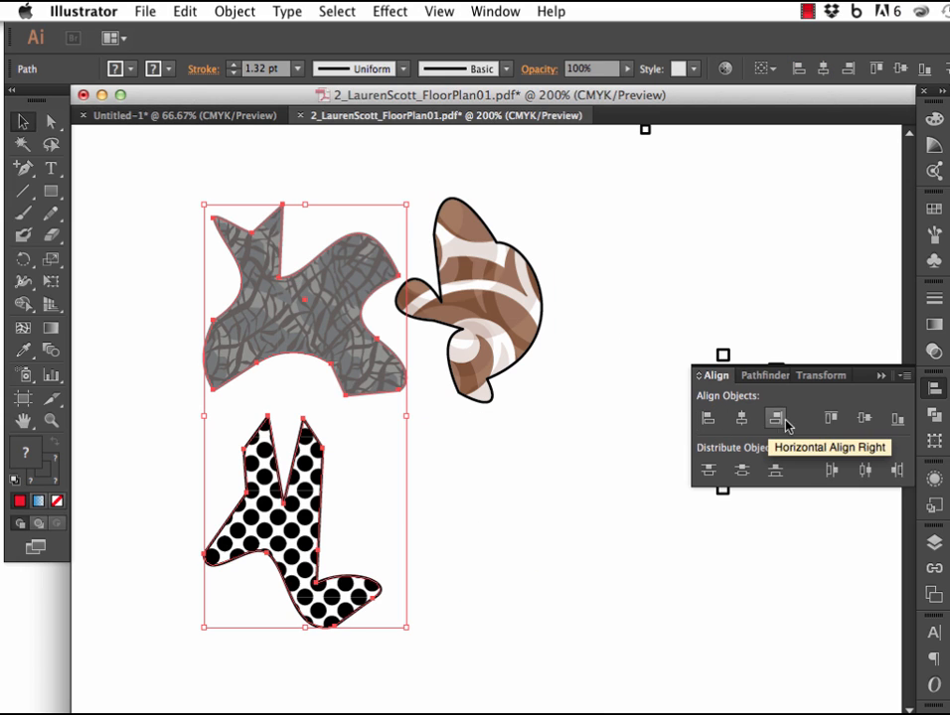
click(861, 420)
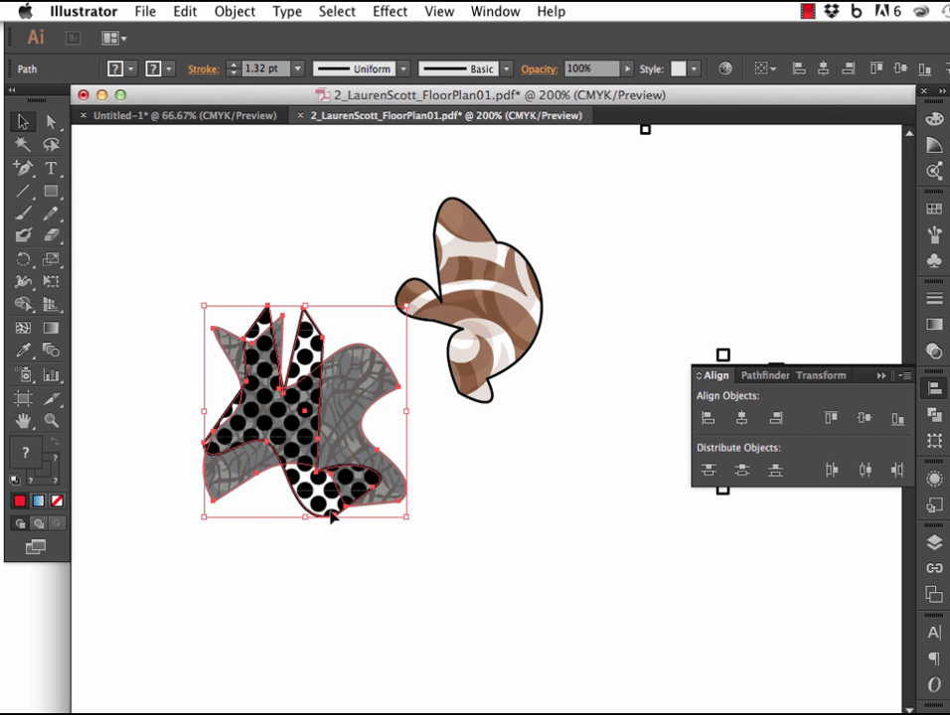
click(509, 530)
Move the dotted shape below the grey one, raise the grey shape, and place the brown shape so it overlaps the grey shape's right side.
drag(308, 421, 356, 513)
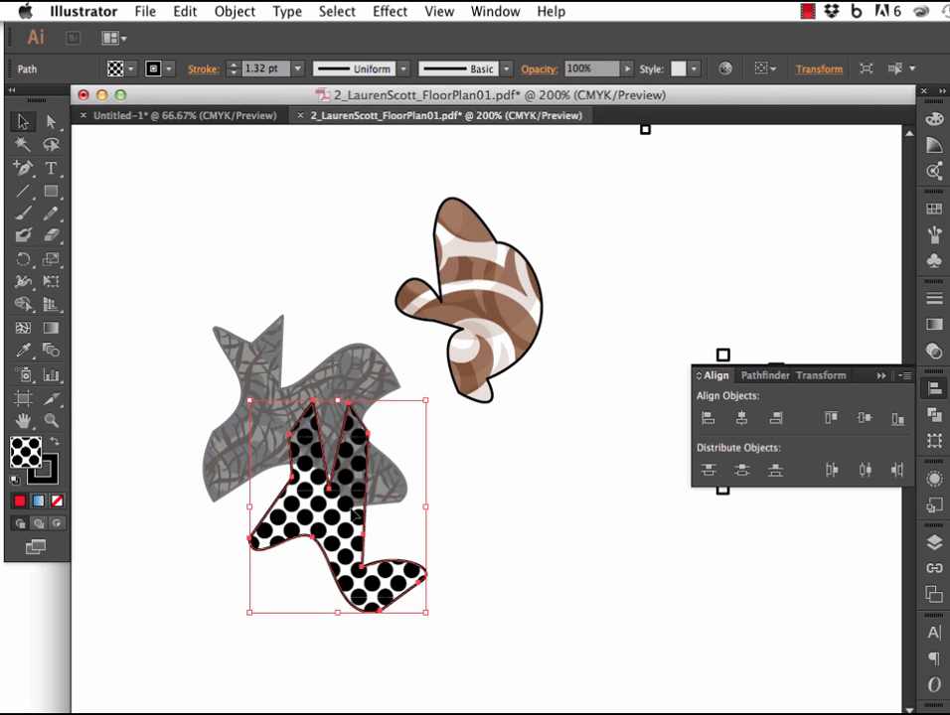
click(934, 354)
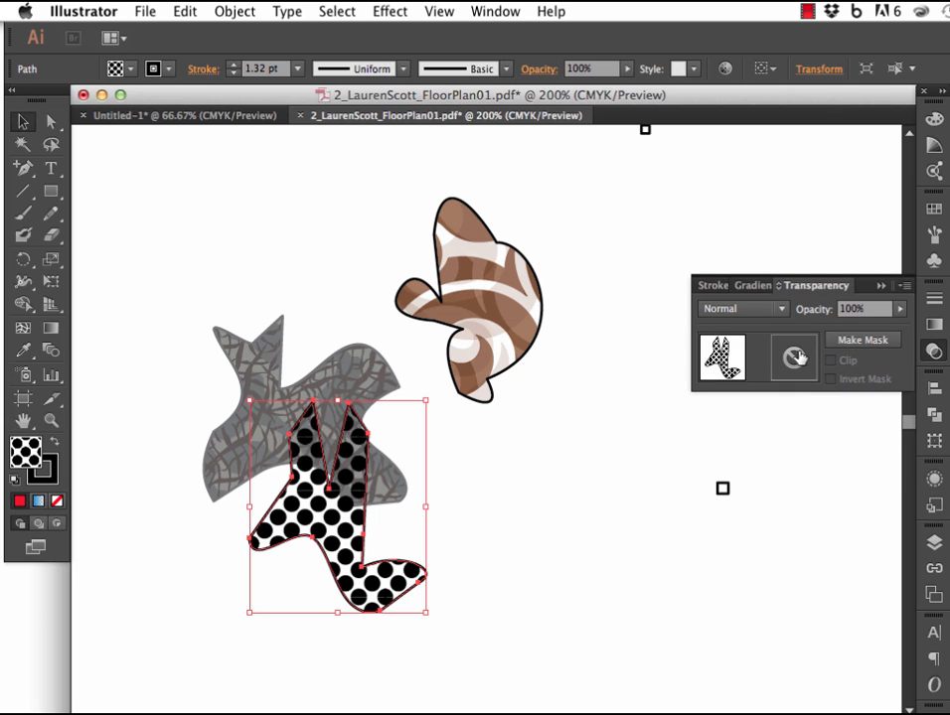
click(781, 309)
drag(364, 376, 365, 281)
drag(467, 289, 377, 276)
Set the blending mode of the overlapping grey and brown shapes to Multiply and deselect them.
click(755, 309)
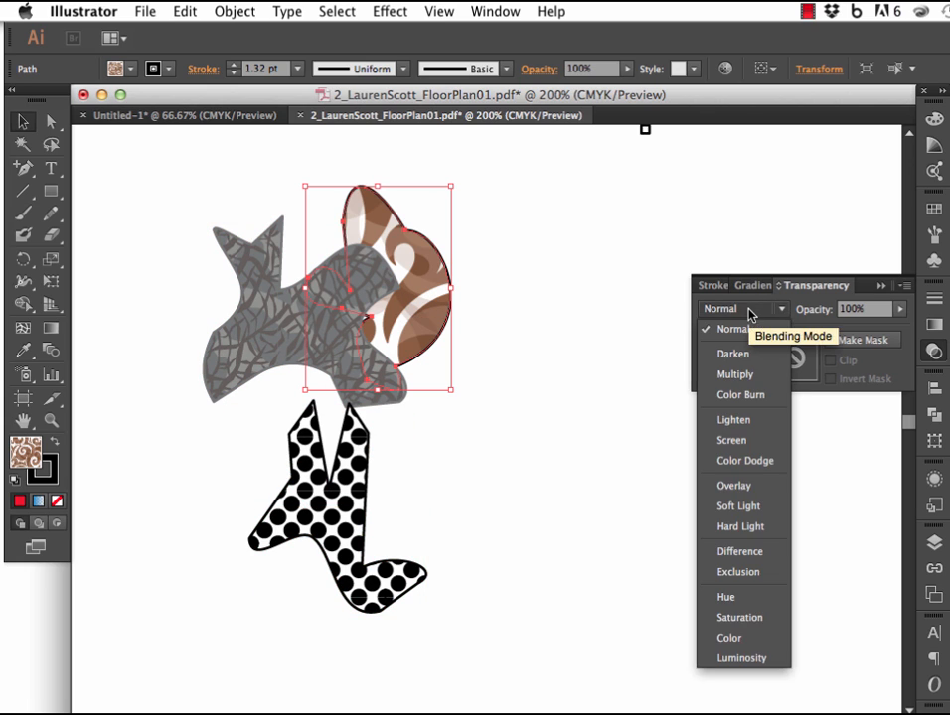
click(735, 374)
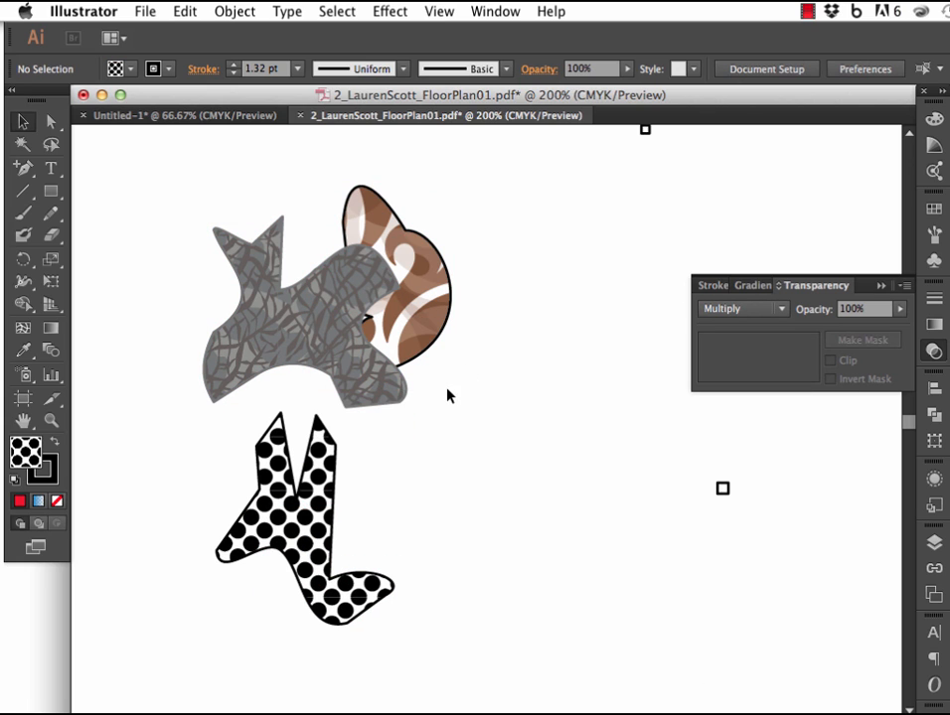
drag(449, 395, 363, 353)
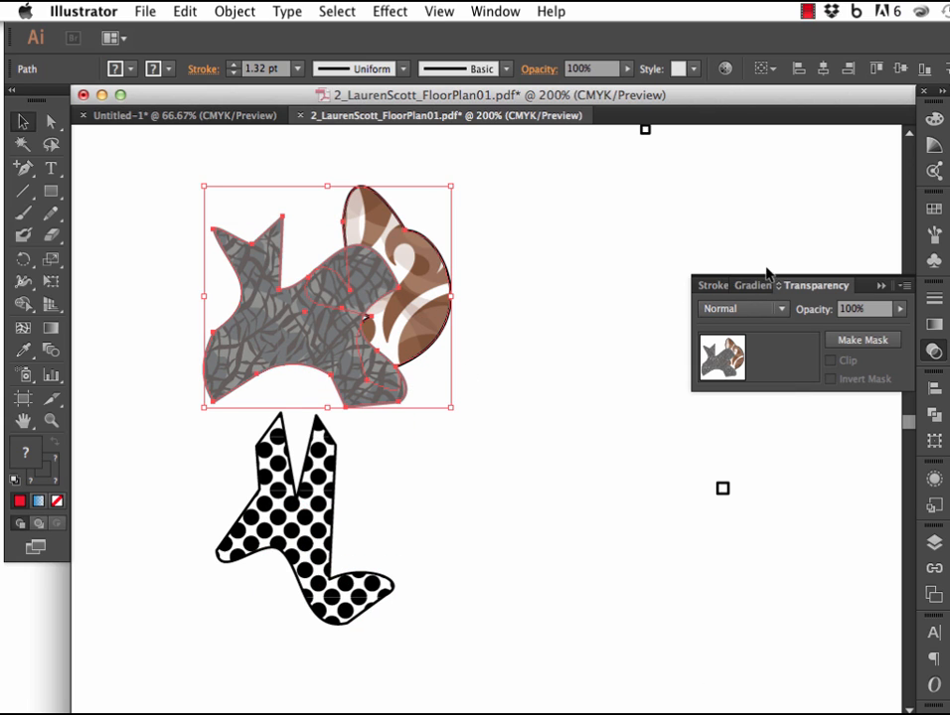
click(759, 309)
click(748, 375)
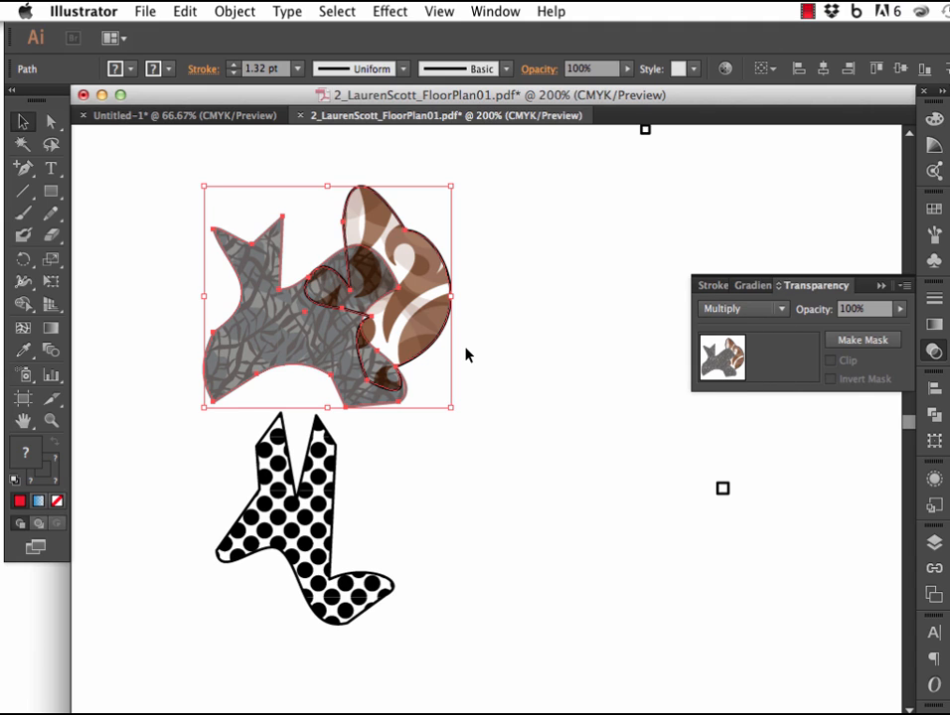
click(757, 309)
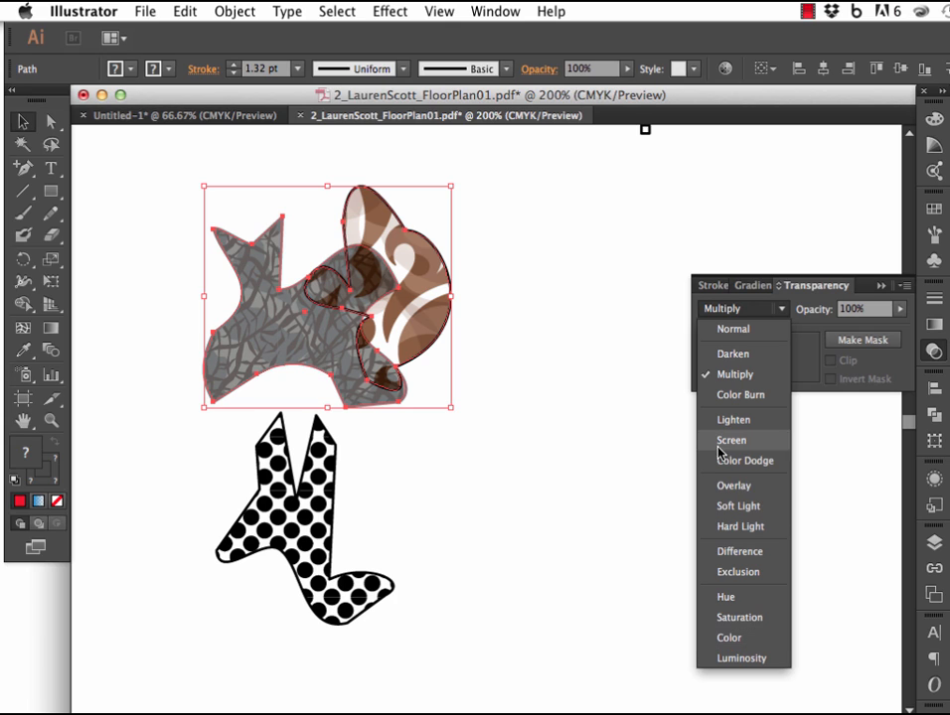
click(637, 435)
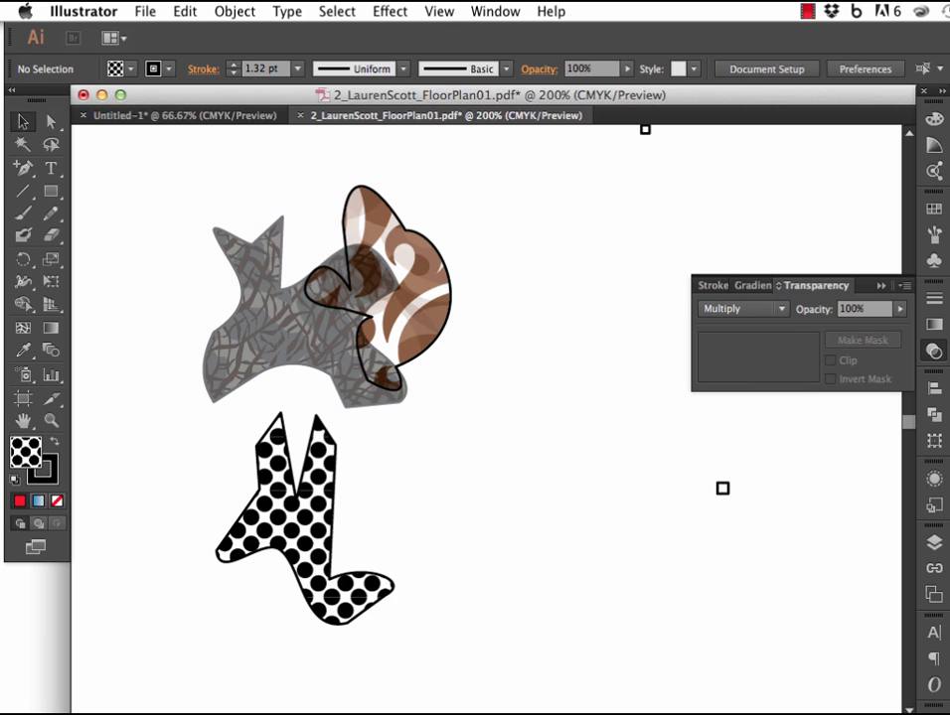
Unite the overlapping grey and brown patterned shapes into one shape with Pathfinder.
click(934, 415)
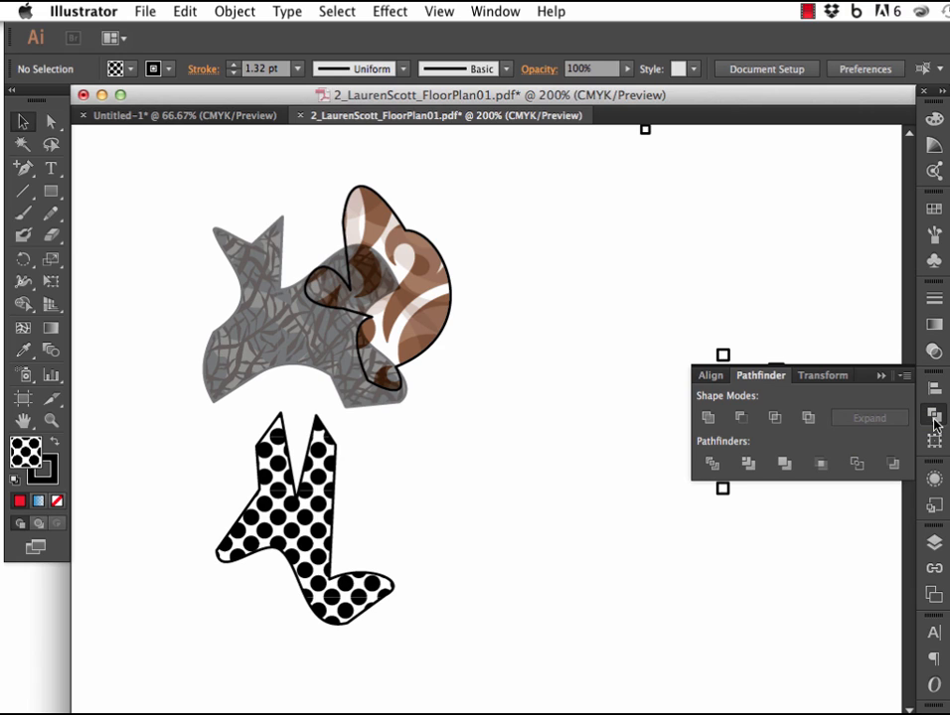
drag(420, 392, 371, 370)
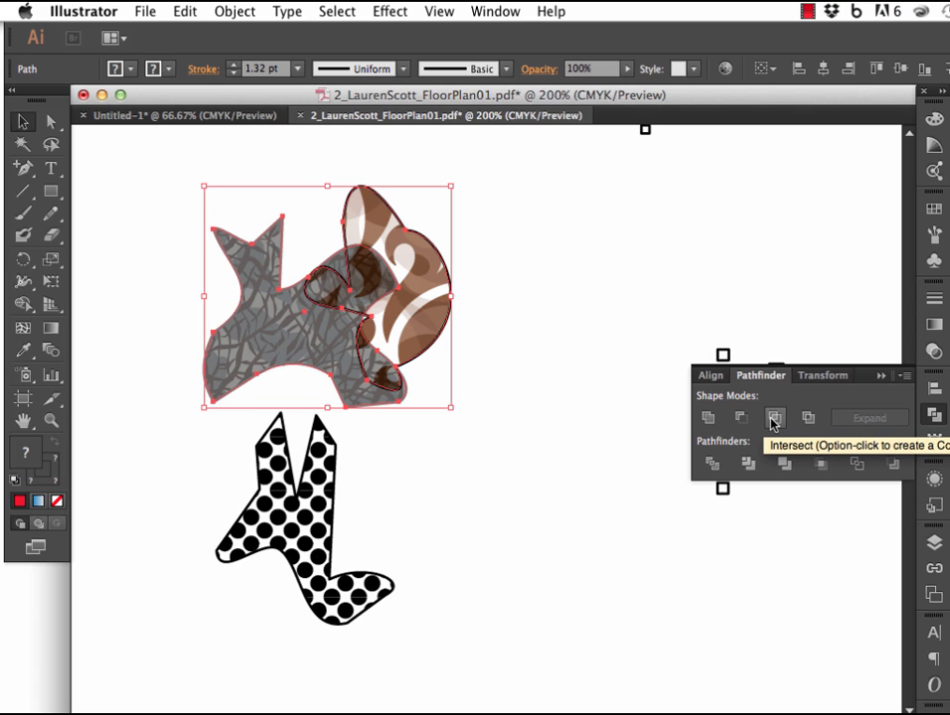
click(707, 418)
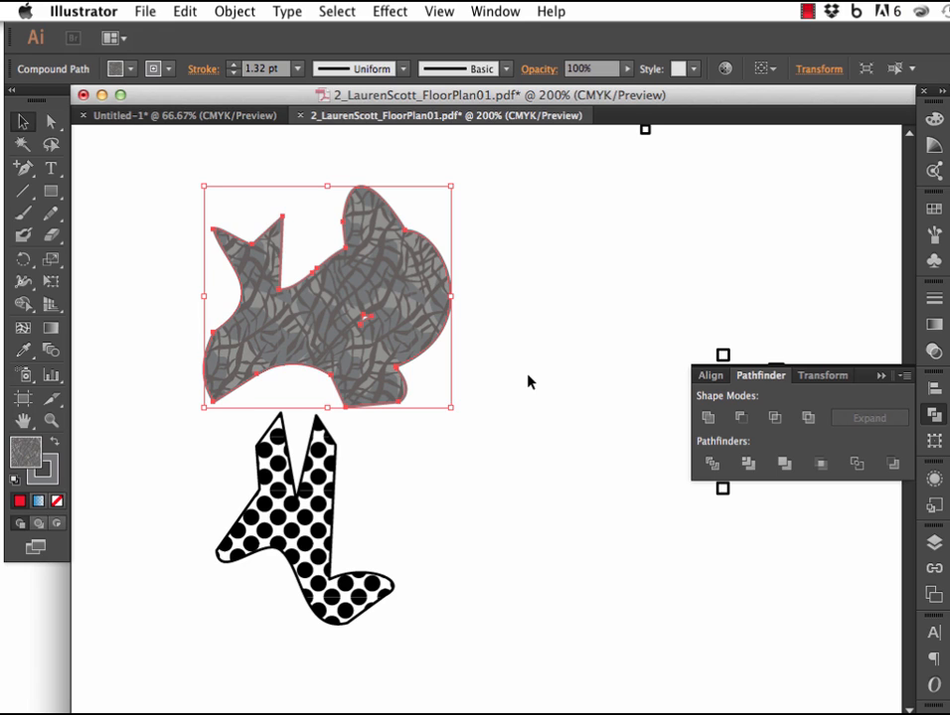
Isolate the united grey shape, move it up and to the right, round its corners, and exit isolation mode.
double_click(276, 331)
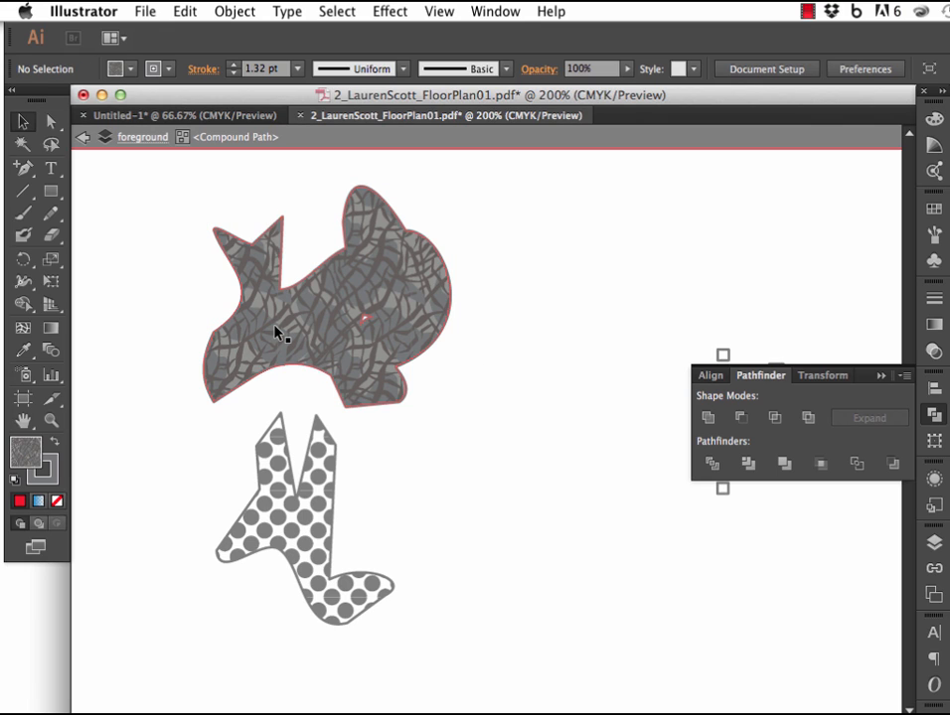
drag(377, 332, 439, 343)
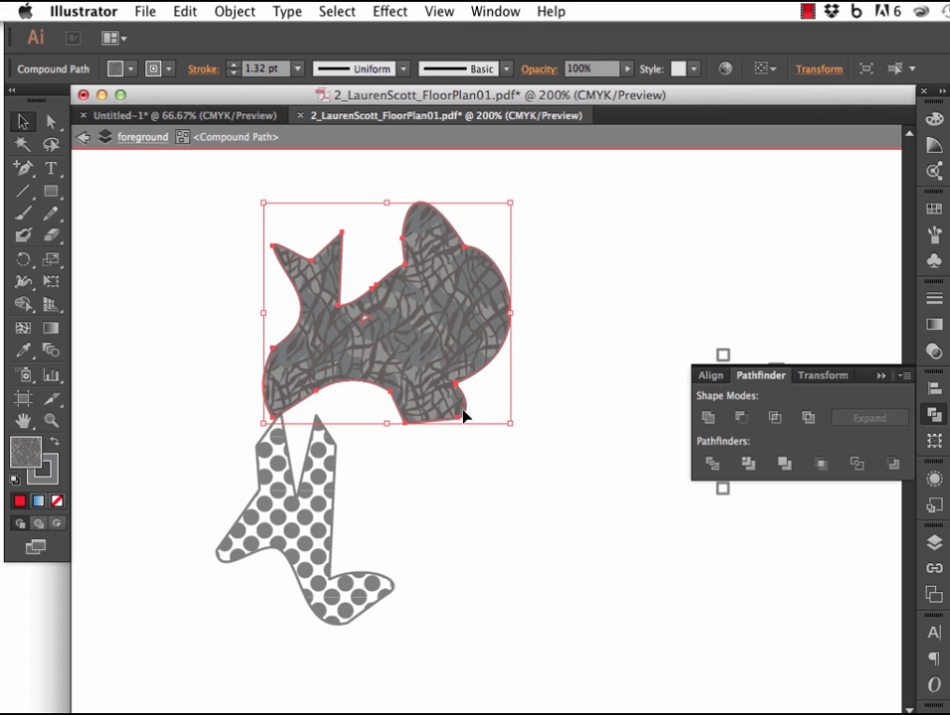
click(52, 121)
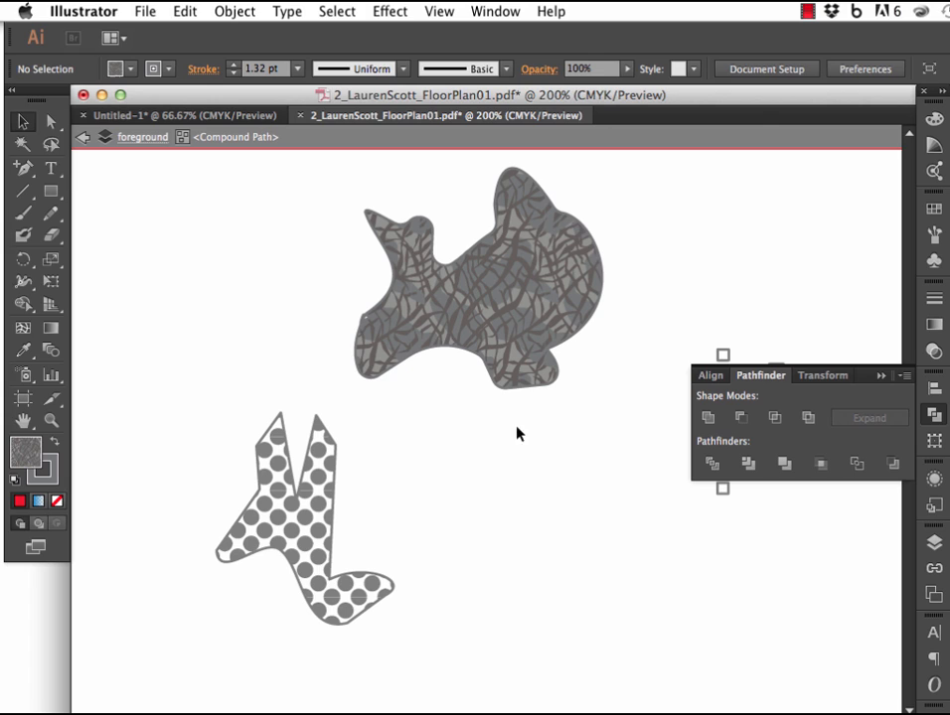
click(81, 139)
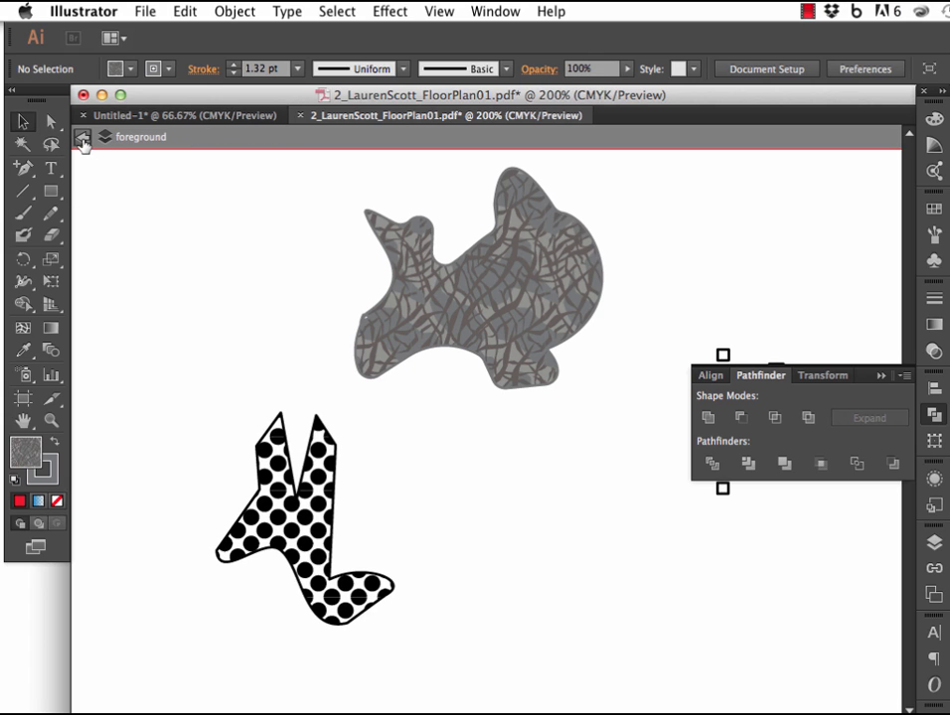
click(84, 142)
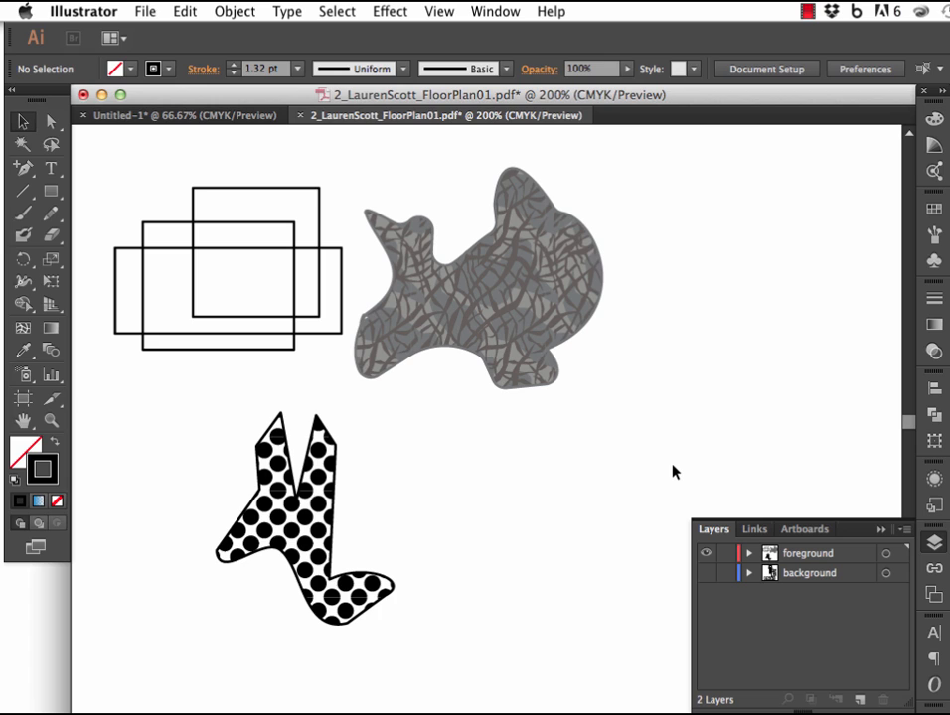
Select the three overlapping rectangles and set up the Live Paint Bucket with a dark blue fill.
click(238, 223)
key(shift+m)
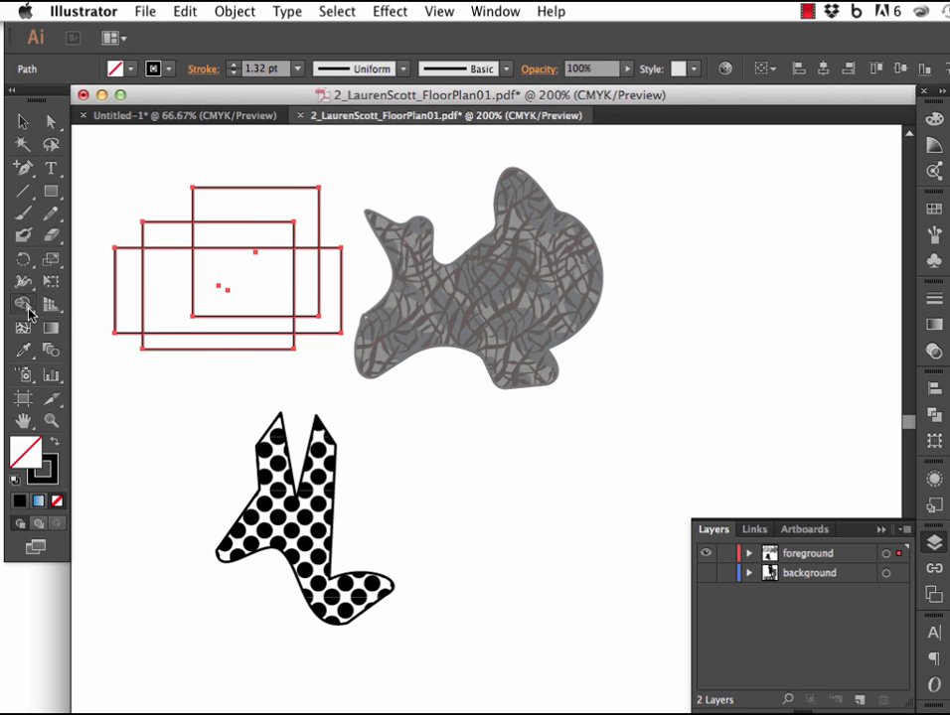
click(28, 309)
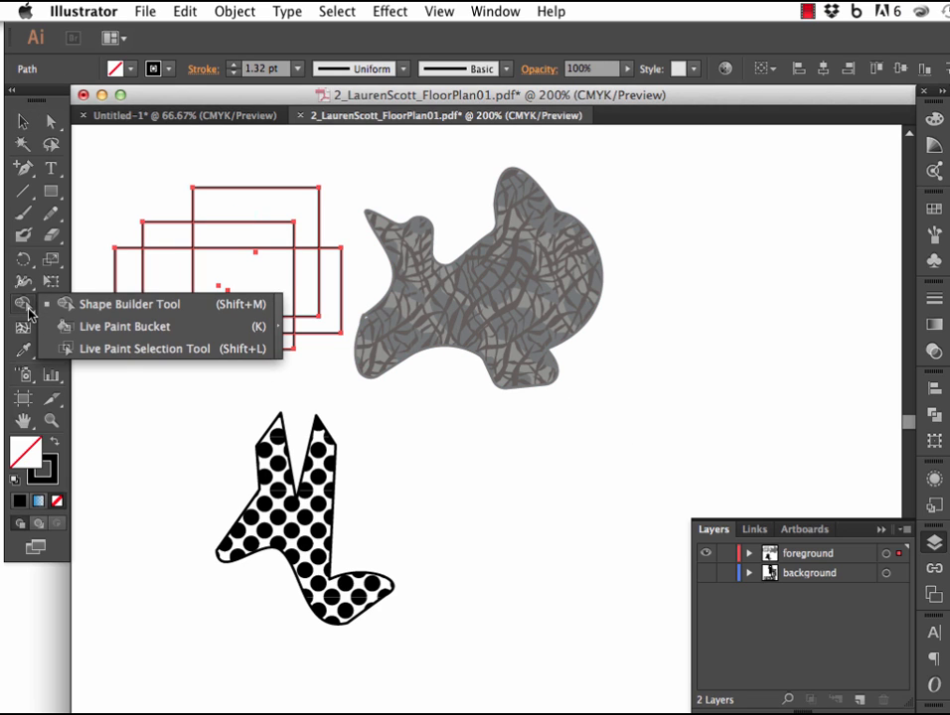
click(146, 336)
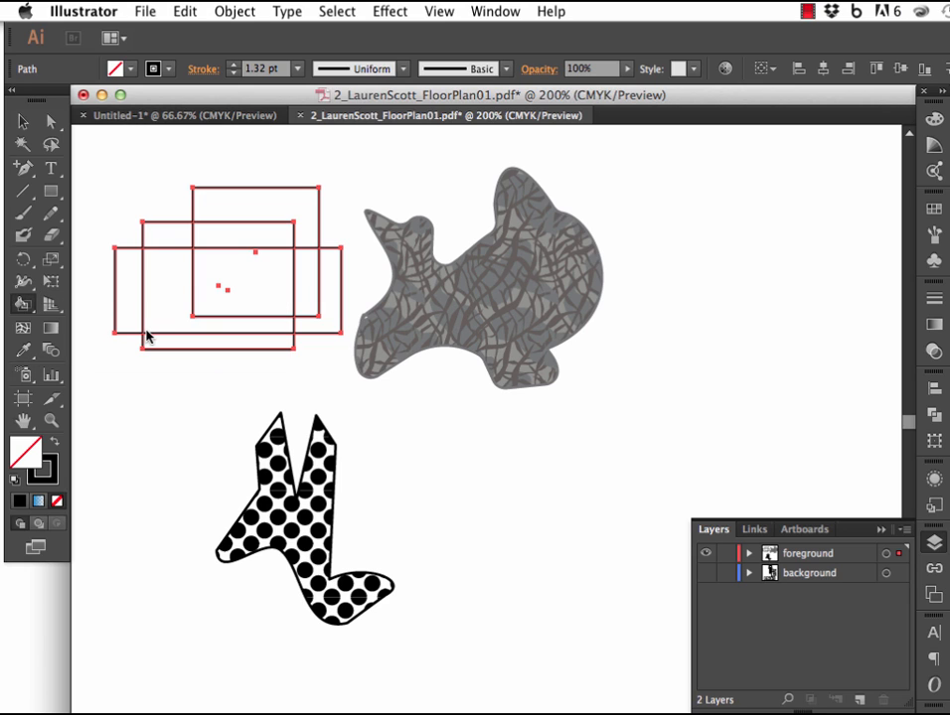
double_click(43, 456)
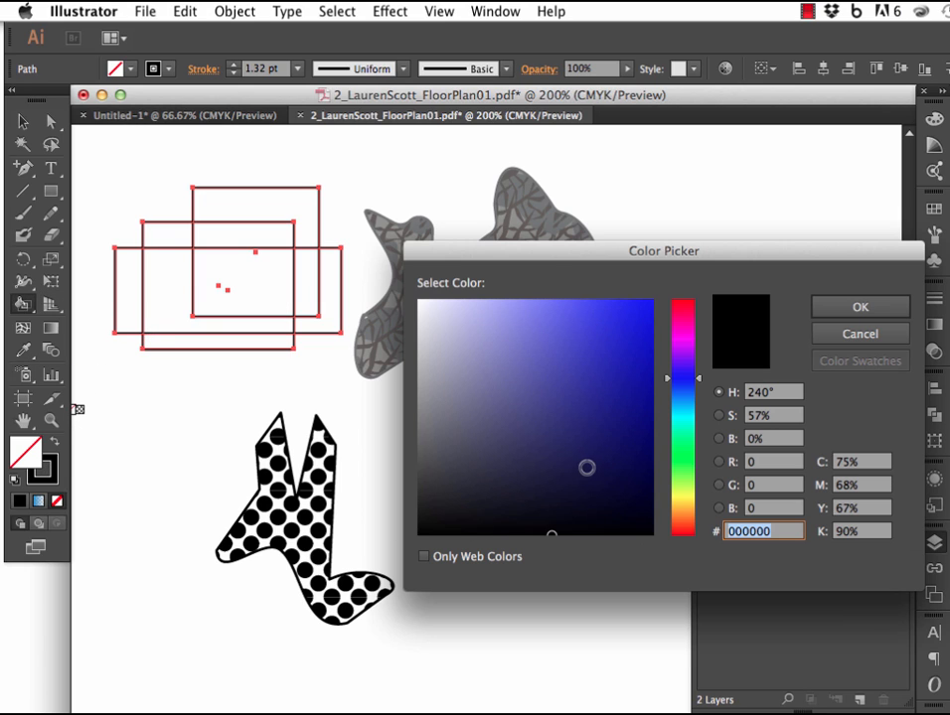
click(623, 379)
click(840, 309)
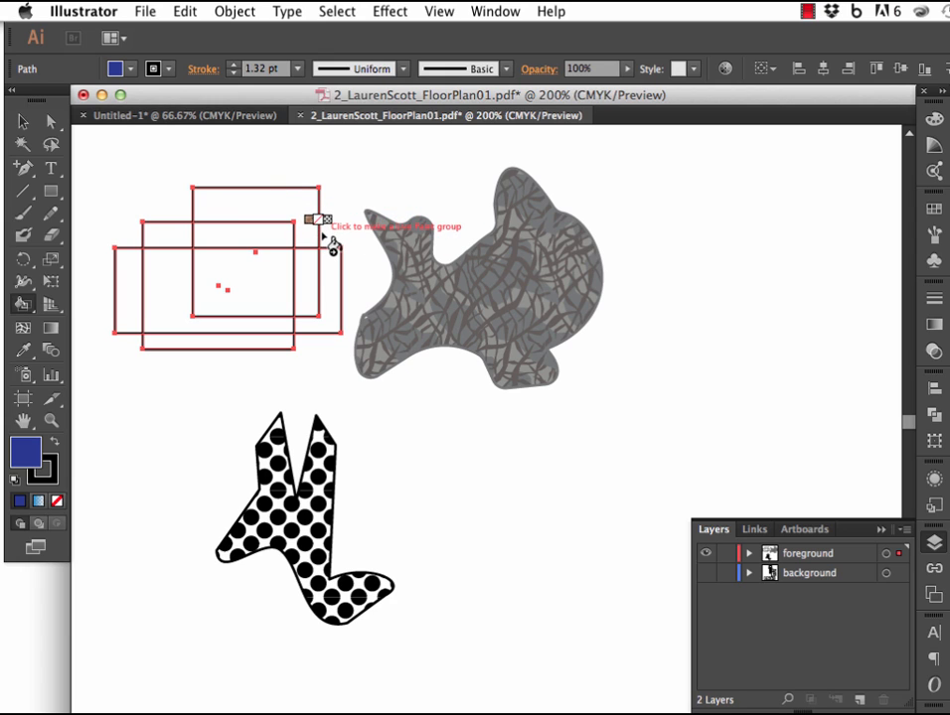
Live Paint the center, inner-left, upper and far-right regions of the overlapping rectangles dark blue.
click(274, 287)
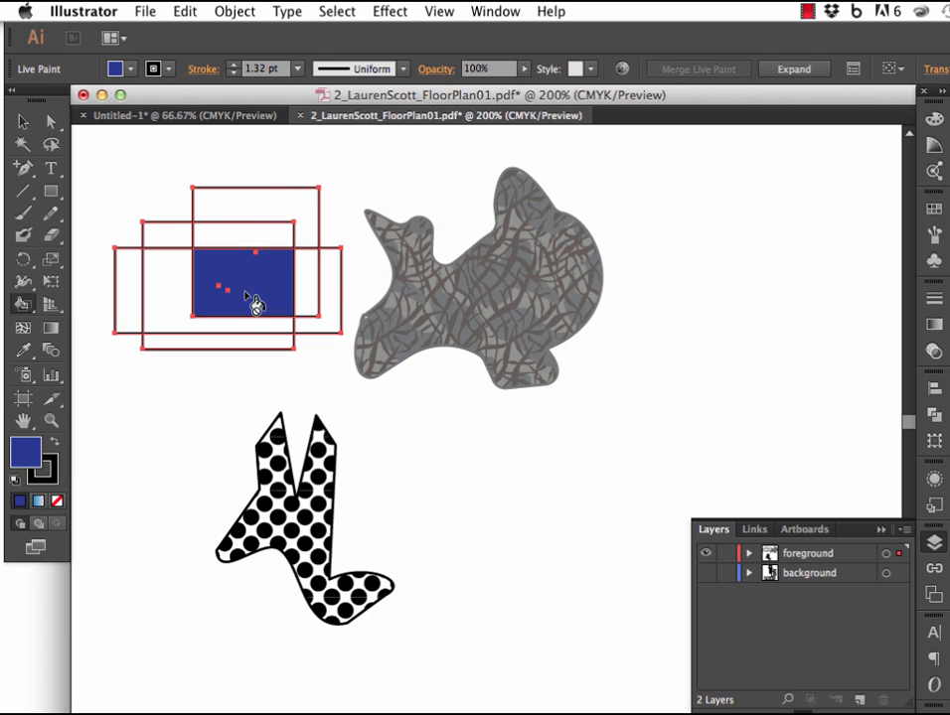
click(179, 277)
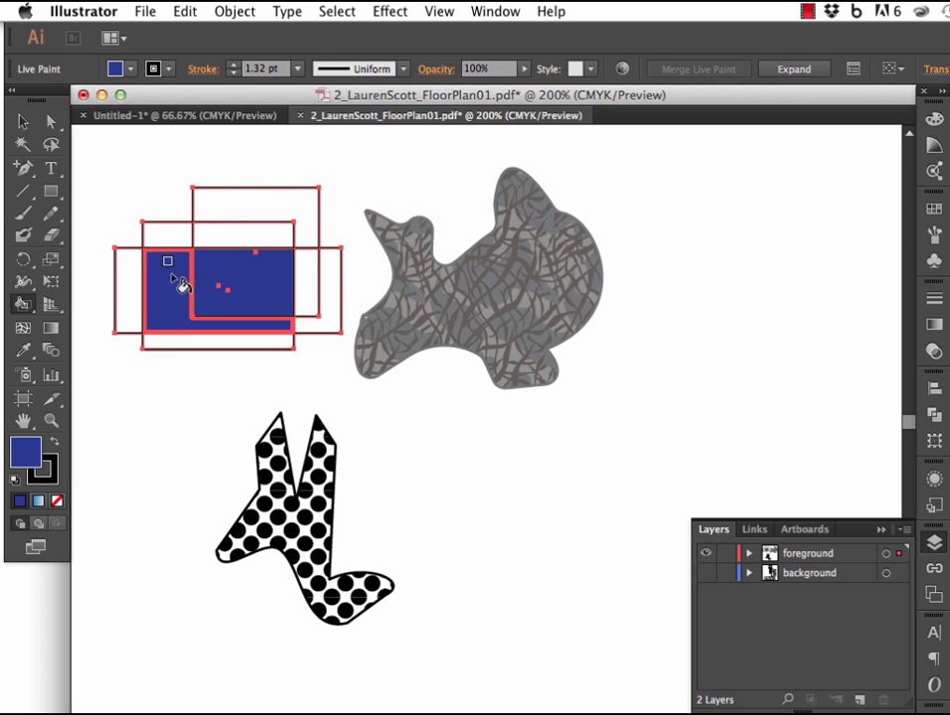
click(269, 210)
click(329, 320)
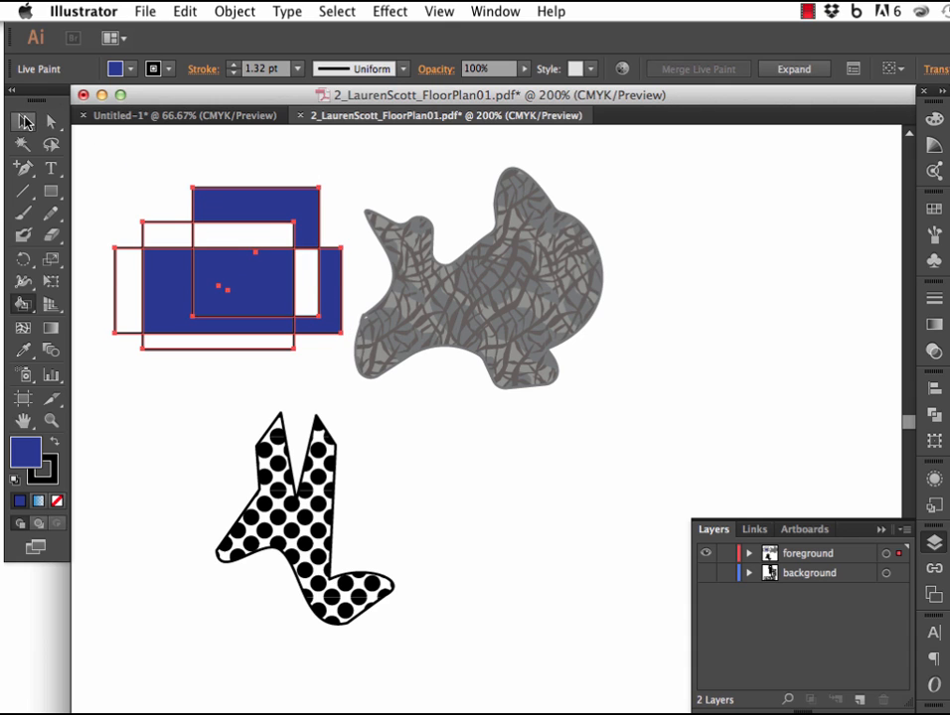
Isolate the Live Paint group and set the uppermost rectangle's stroke weight to 2 pt.
click(22, 120)
double_click(250, 299)
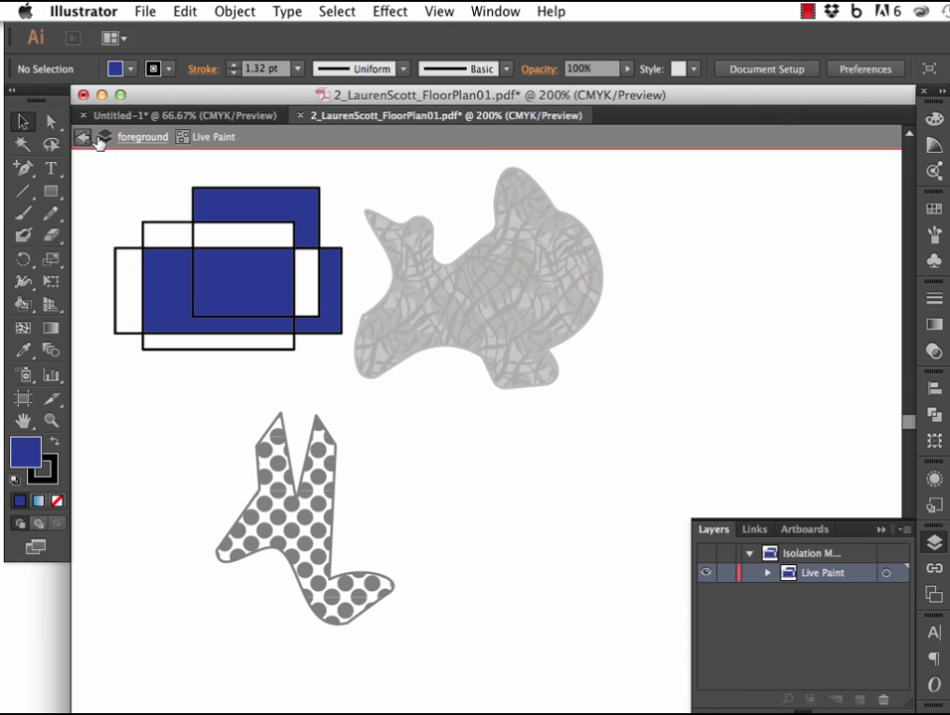
click(194, 234)
click(193, 233)
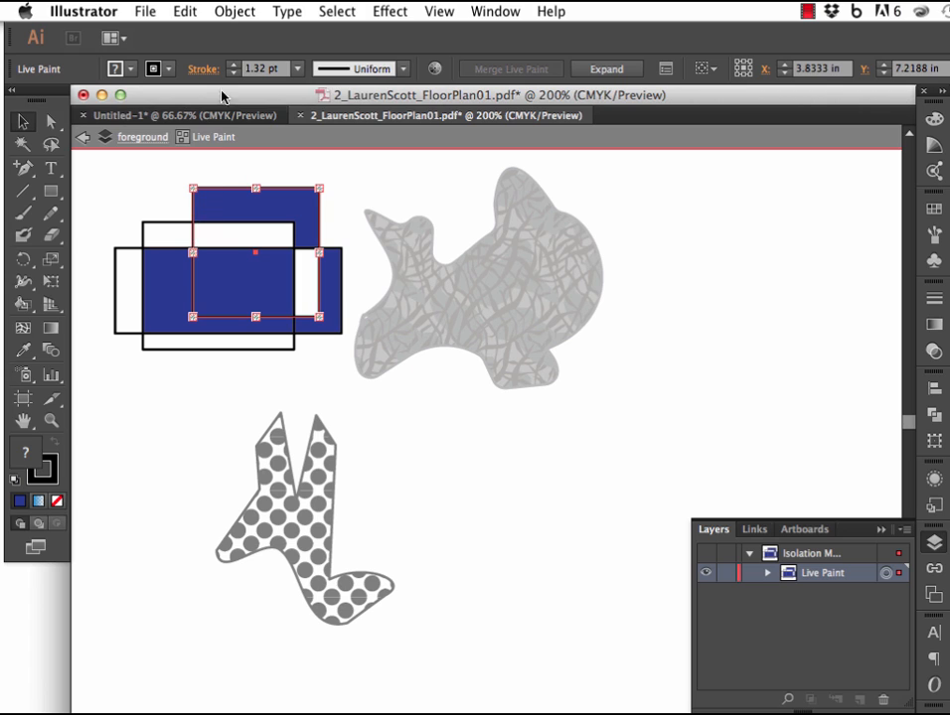
click(233, 64)
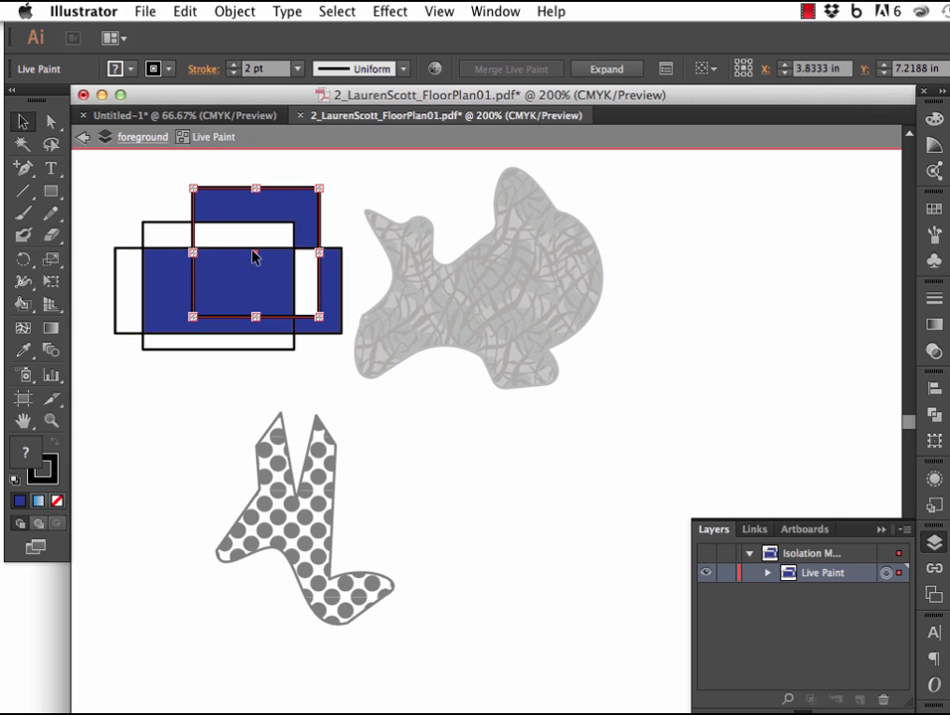
Shift the 2 pt rectangle about 0.1 in to the left within the Live Paint group and exit isolation mode.
click(49, 123)
mouse_move(194, 189)
mouse_down()
mouse_move(213, 174)
mouse_move(182, 191)
mouse_up()
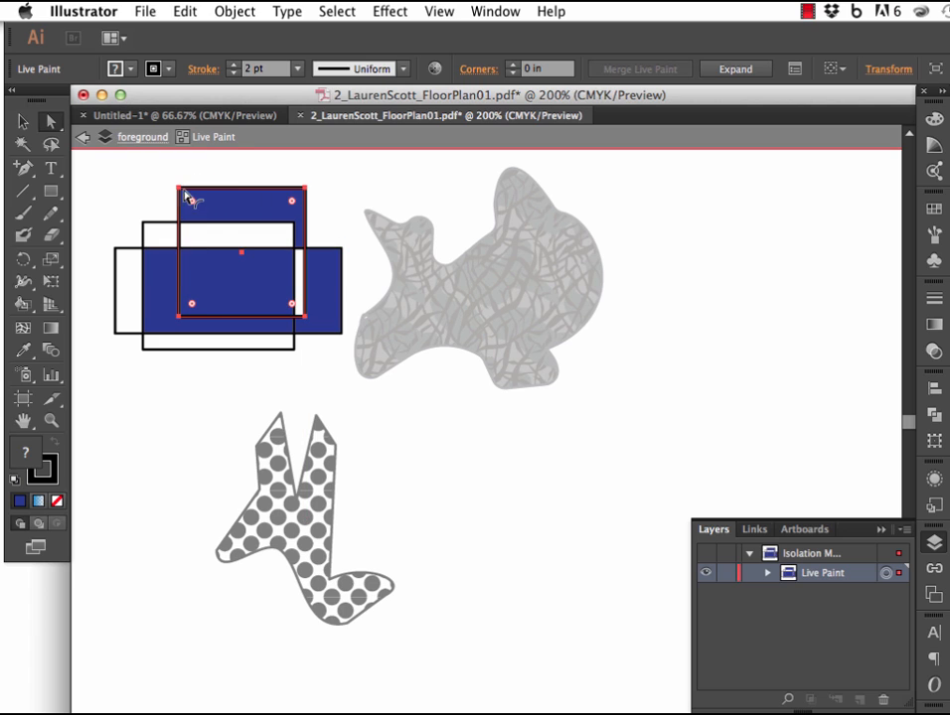
click(24, 122)
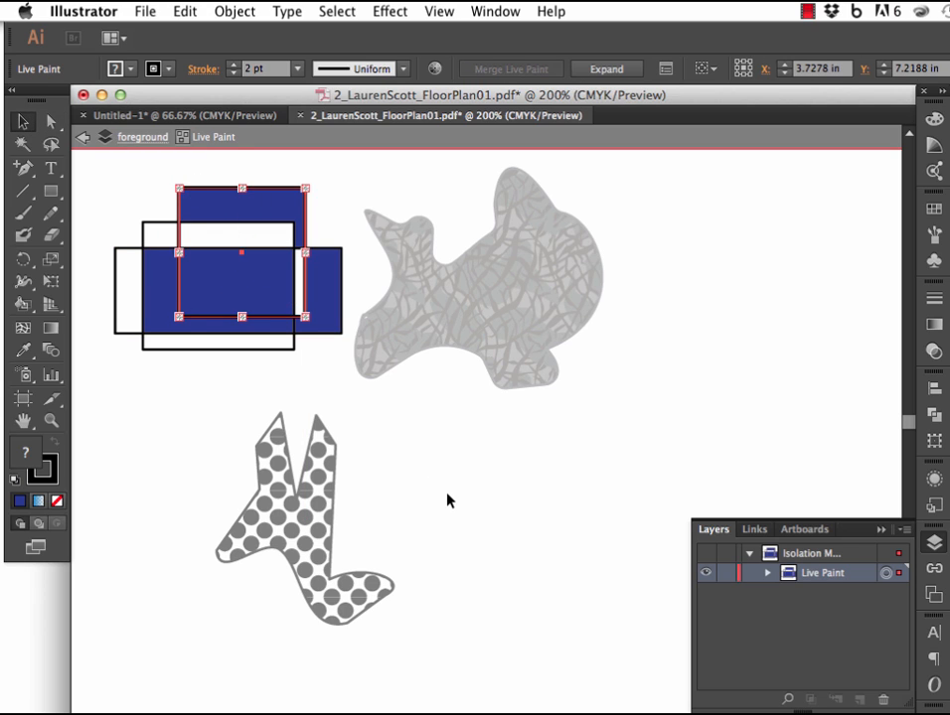
click(447, 501)
click(84, 137)
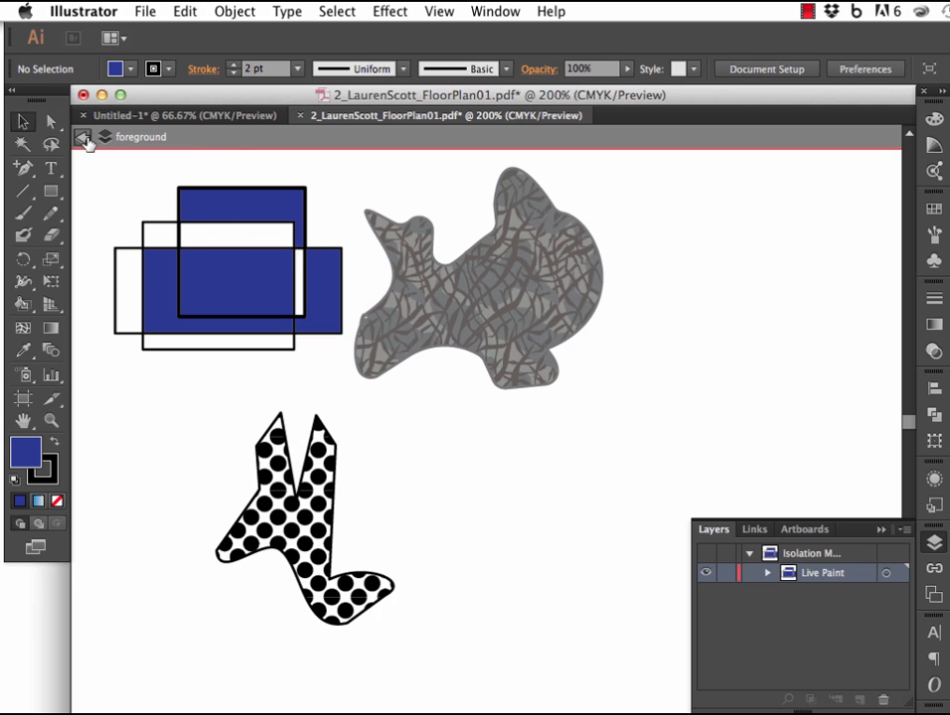
click(87, 142)
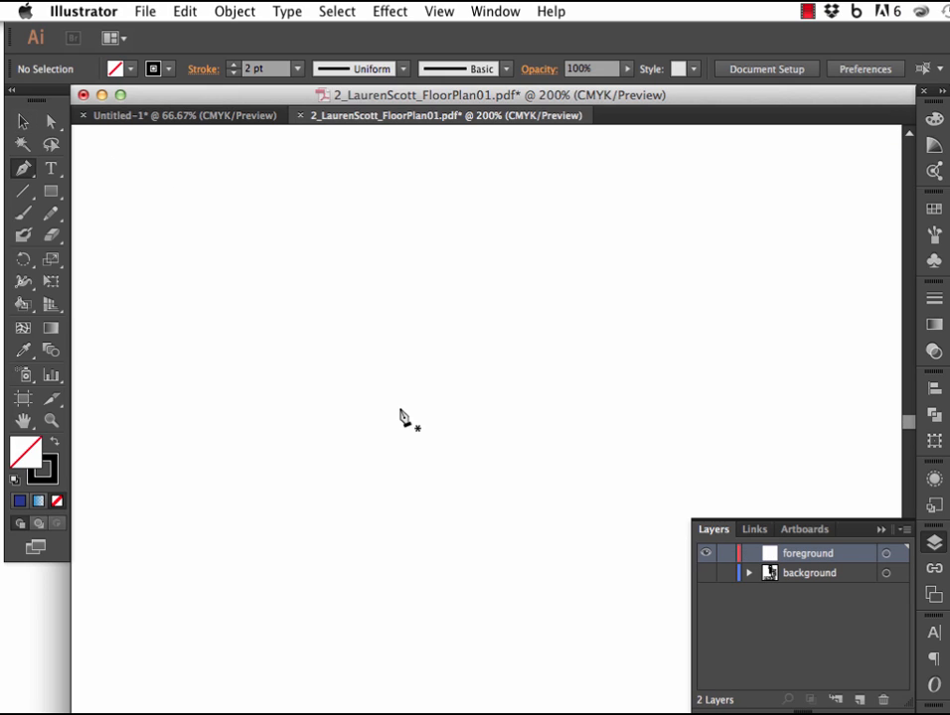
Draw an open path of three straight segments with the Pen tool on the empty foreground layer.
click(258, 294)
click(423, 309)
click(475, 423)
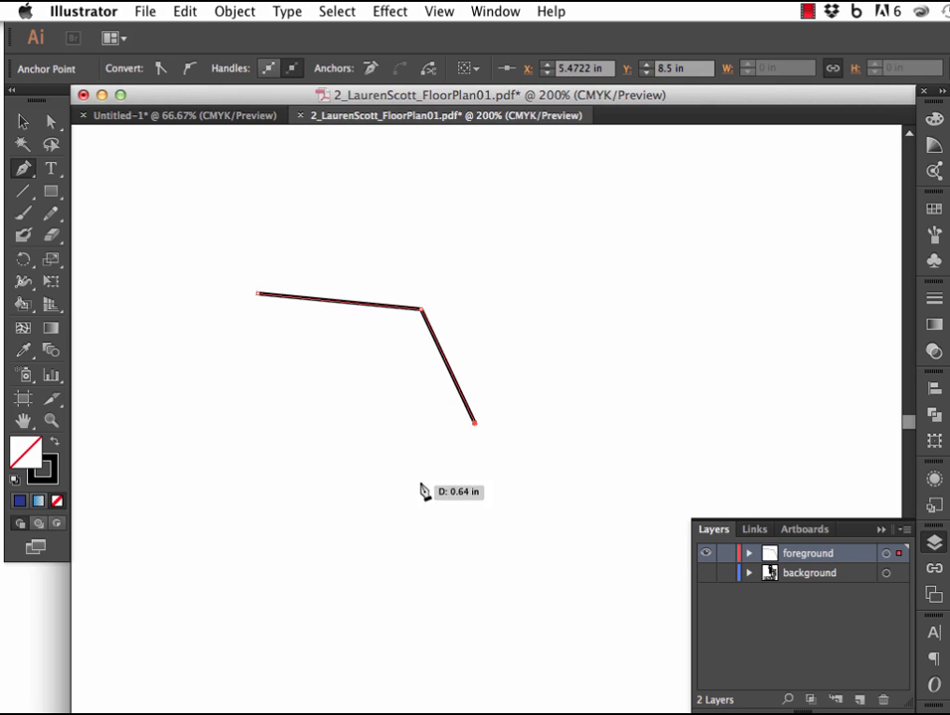
click(414, 486)
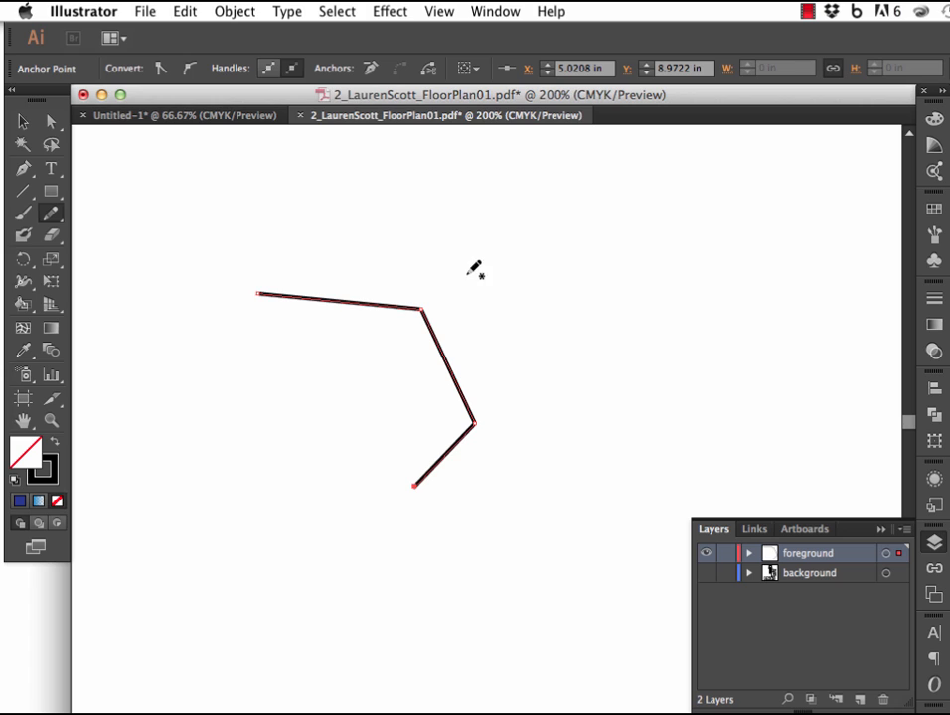
Draw three freehand Pencil curves with fidelity at Smooth: a wavy one, an arc above it, and one below the angled path.
mouse_move(453, 255)
mouse_down()
mouse_move(518, 250)
mouse_move(563, 326)
mouse_move(635, 313)
mouse_move(714, 352)
mouse_move(815, 355)
mouse_up()
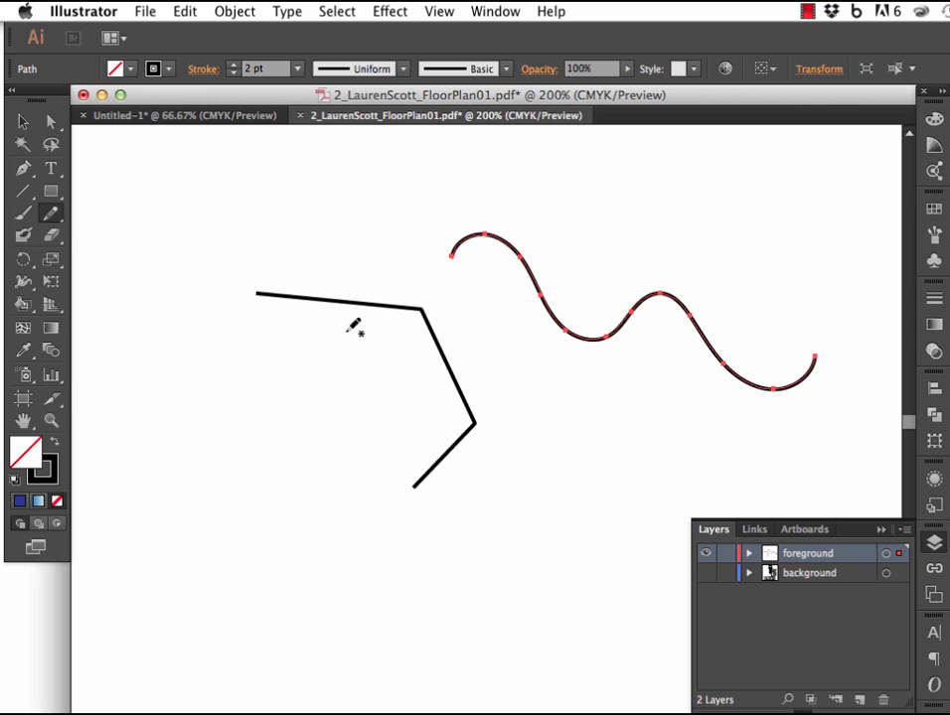
double_click(50, 213)
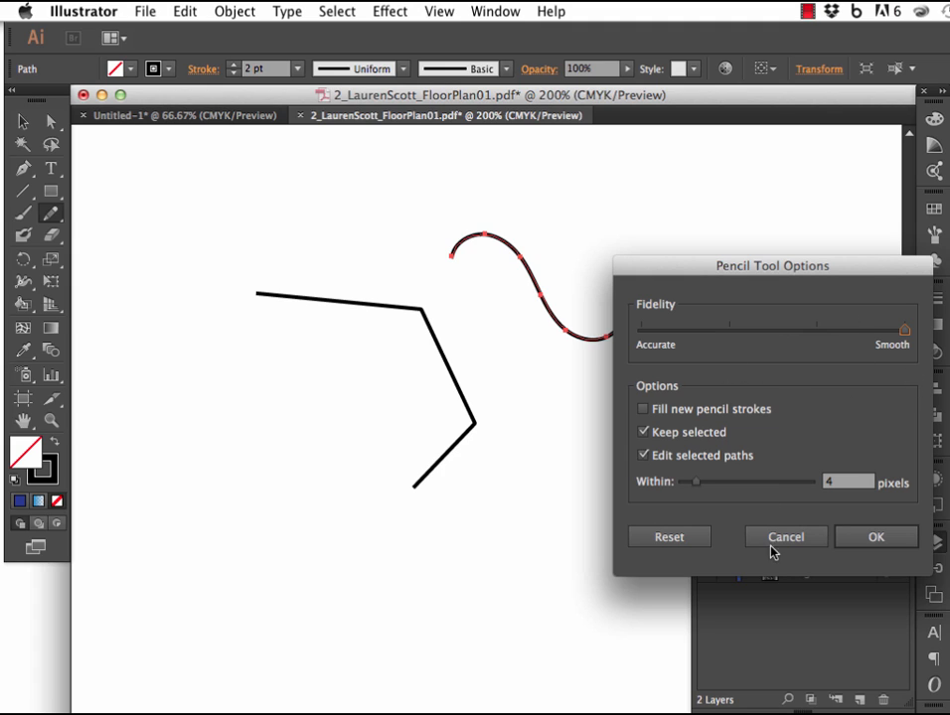
click(858, 541)
drag(789, 288, 579, 216)
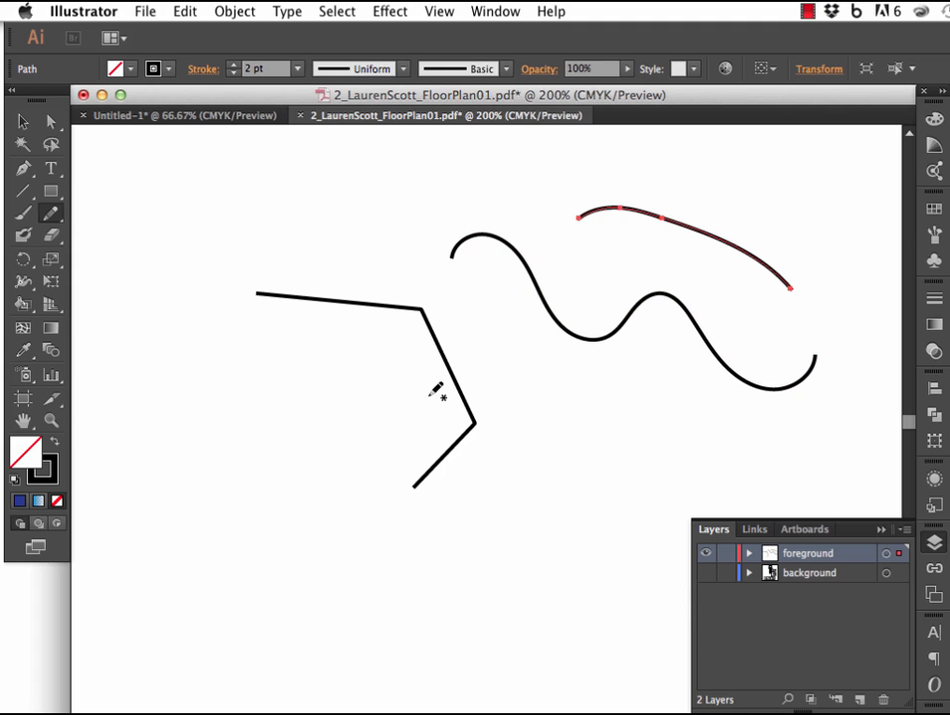
mouse_move(167, 439)
mouse_down()
mouse_move(204, 429)
mouse_move(252, 450)
mouse_move(257, 476)
mouse_move(334, 554)
mouse_move(346, 597)
mouse_move(329, 628)
mouse_up()
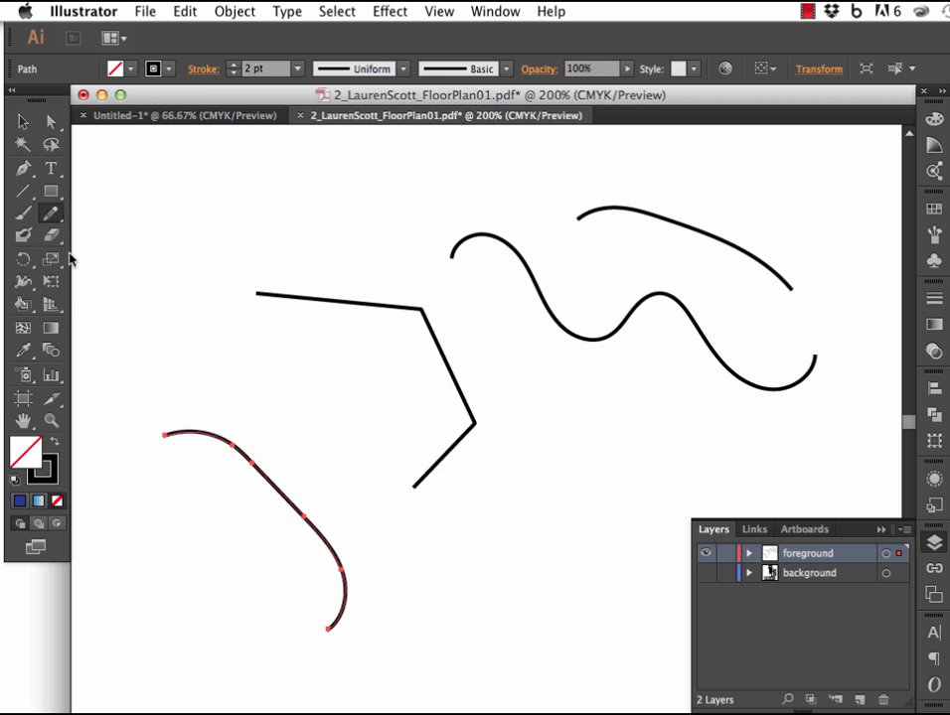
Set the Pencil fidelity to Accurate and draw a wobbly diagonal line between the angled path and the lower curve.
double_click(52, 214)
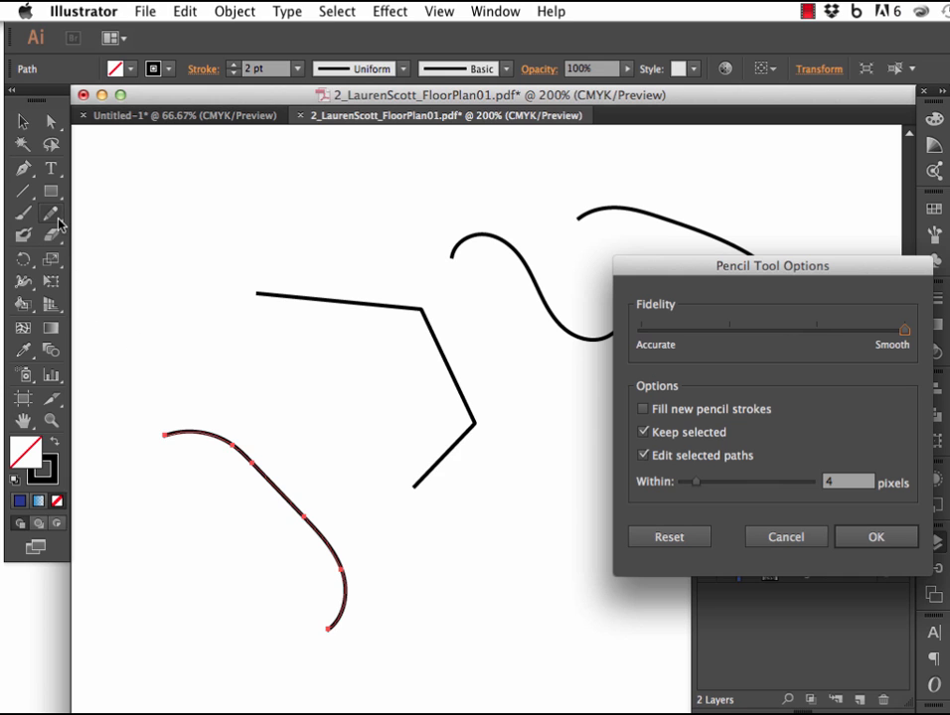
click(641, 339)
click(871, 540)
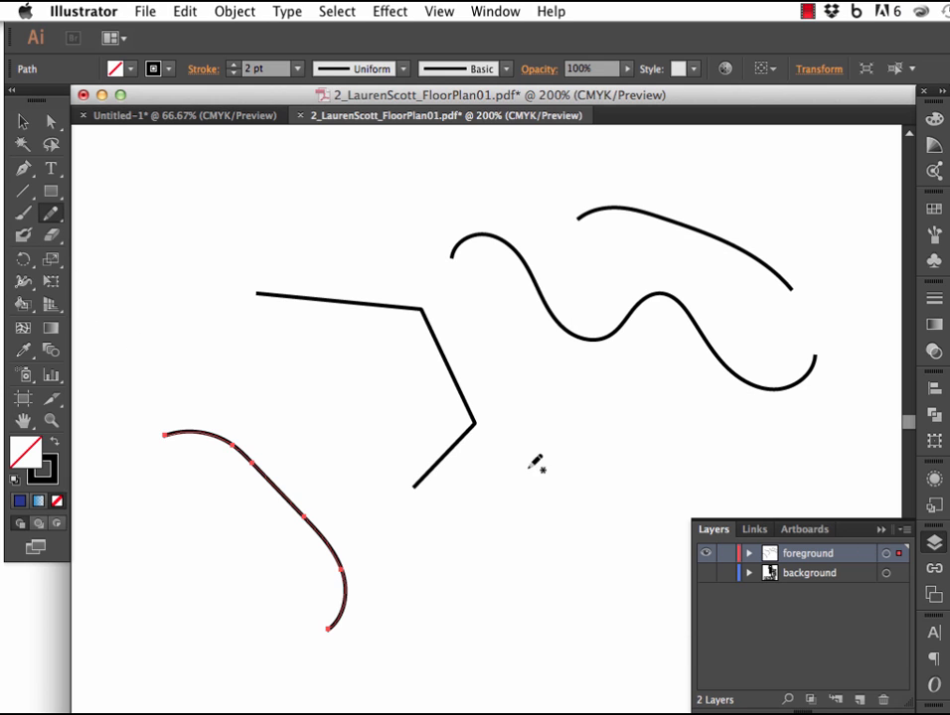
mouse_move(220, 390)
mouse_down()
mouse_move(281, 390)
mouse_move(313, 426)
mouse_move(364, 453)
mouse_move(413, 516)
mouse_up()
drag(444, 534, 446, 588)
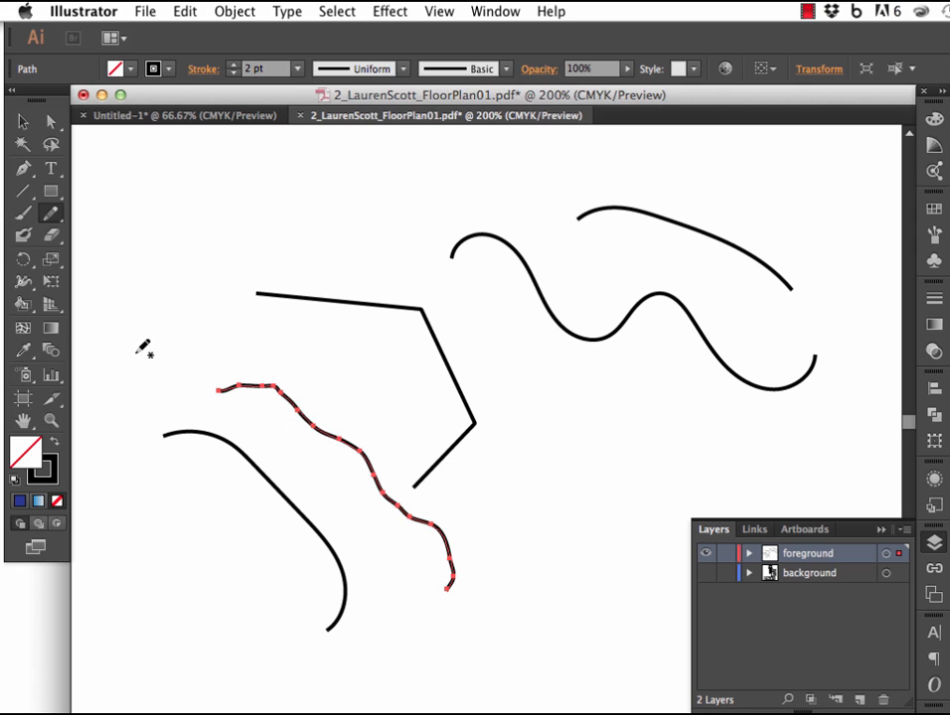
Keep Edit selected paths on within 4 pixels and redraw the middle of the selected wobbly line with the Pencil.
double_click(56, 214)
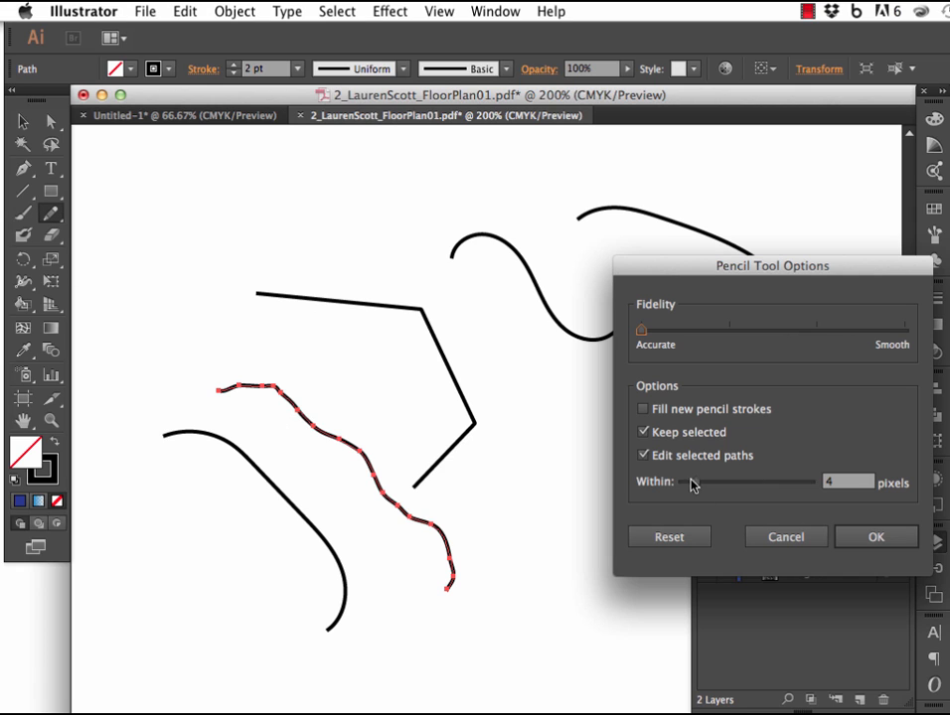
click(879, 541)
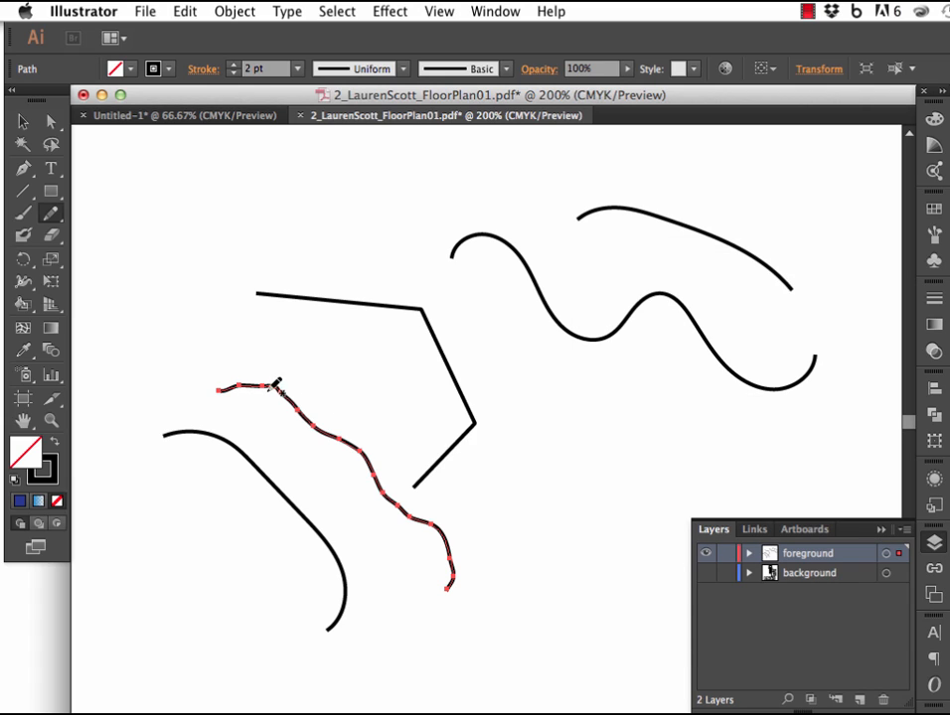
mouse_move(442, 526)
mouse_down()
mouse_move(403, 458)
mouse_move(364, 437)
mouse_move(341, 437)
mouse_up()
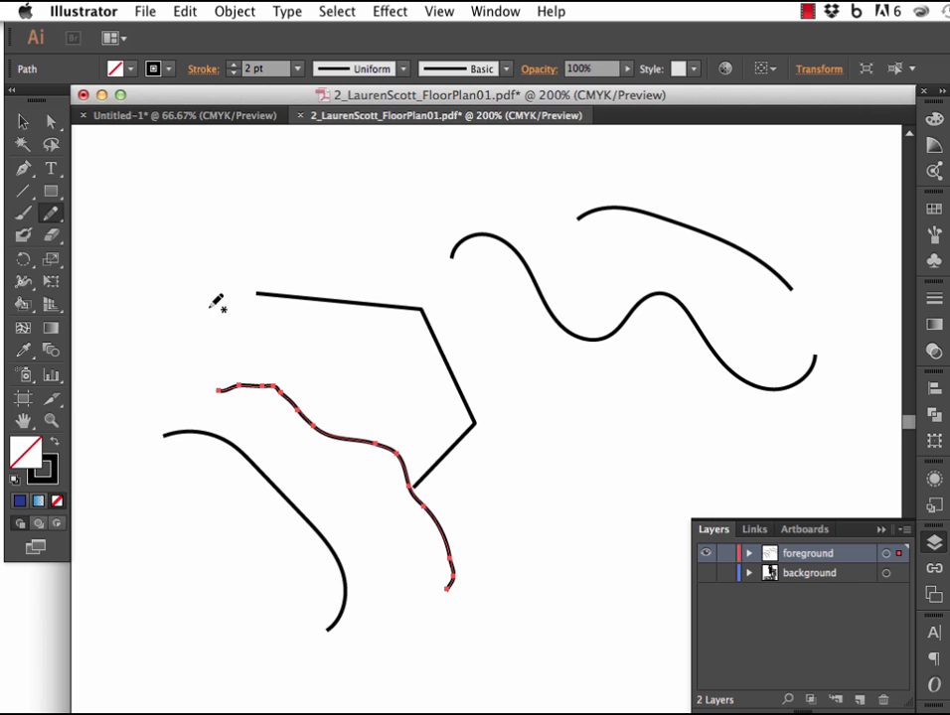
Smooth the upper bend of the wobbly line with the Smooth tool and cut two gaps in it with the Path Eraser.
drag(58, 217, 99, 235)
mouse_move(307, 414)
mouse_down()
mouse_move(263, 385)
mouse_move(296, 395)
mouse_move(282, 392)
mouse_move(324, 431)
mouse_move(275, 375)
mouse_move(335, 431)
mouse_up()
mouse_move(50, 212)
mouse_down()
mouse_move(77, 211)
mouse_move(113, 254)
mouse_up()
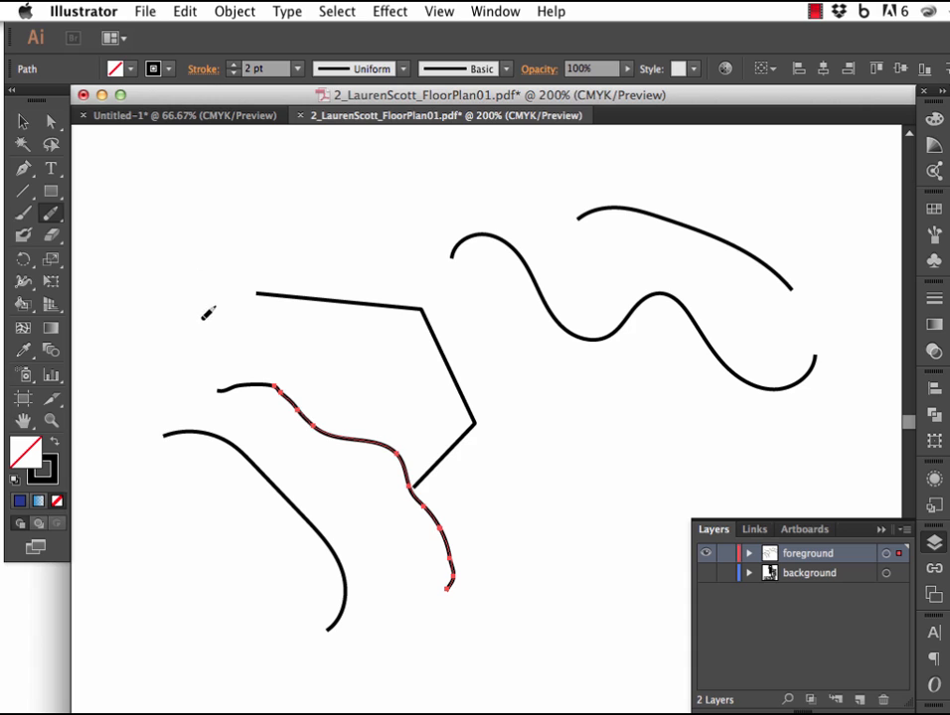
mouse_move(279, 367)
mouse_down()
mouse_move(280, 386)
mouse_move(329, 421)
mouse_up()
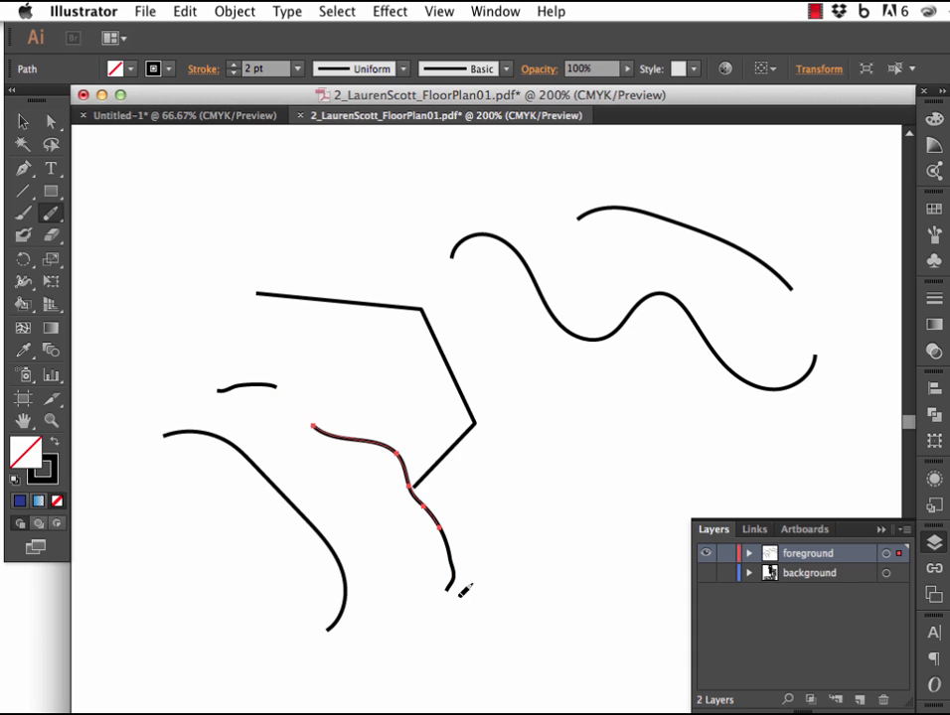
drag(440, 529, 434, 501)
key(v)
click(308, 349)
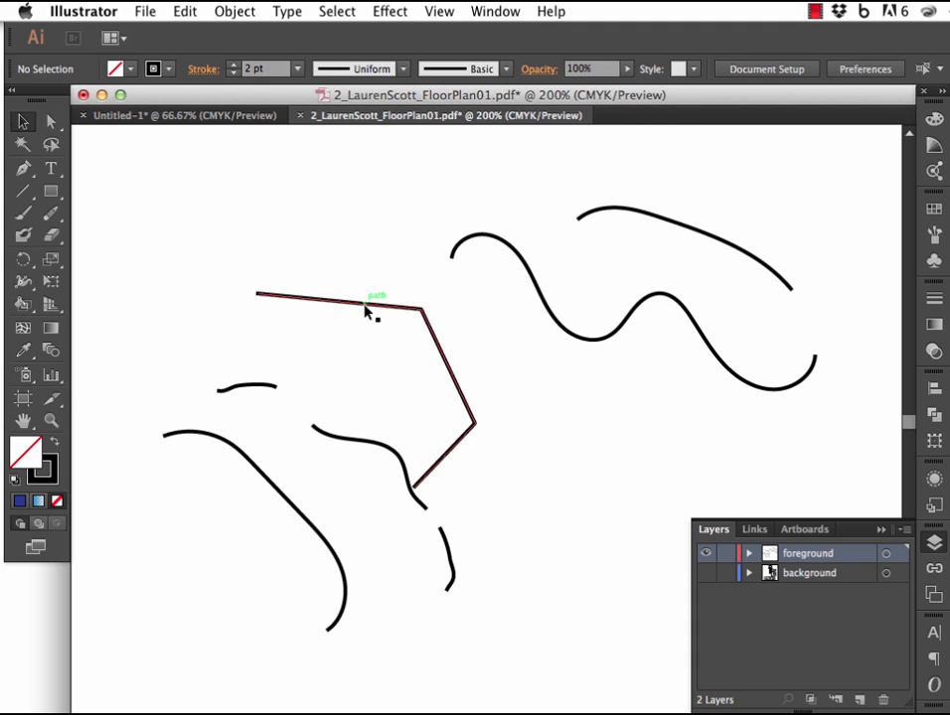
Move the angled path up and left, clear of the wobbly line, and give it a 3 pt stroke with butt caps.
drag(365, 310, 332, 208)
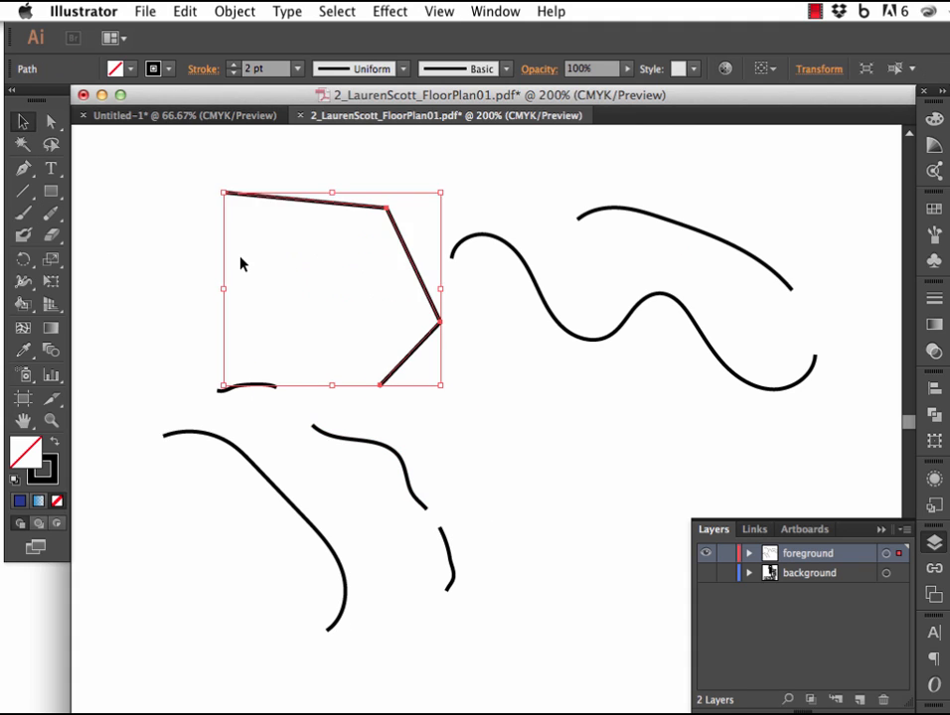
click(936, 303)
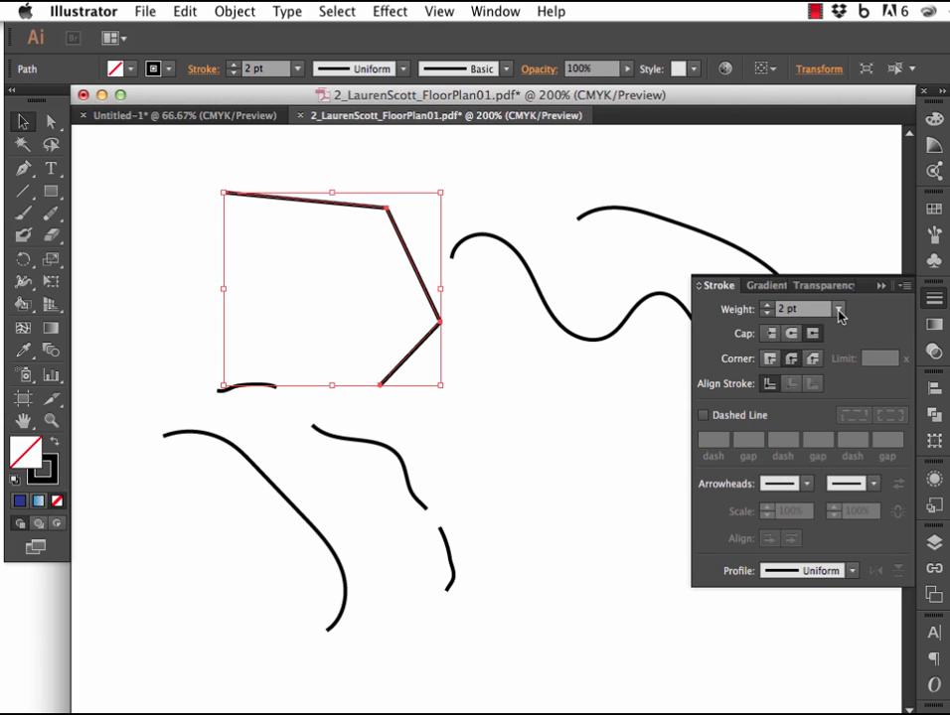
click(765, 309)
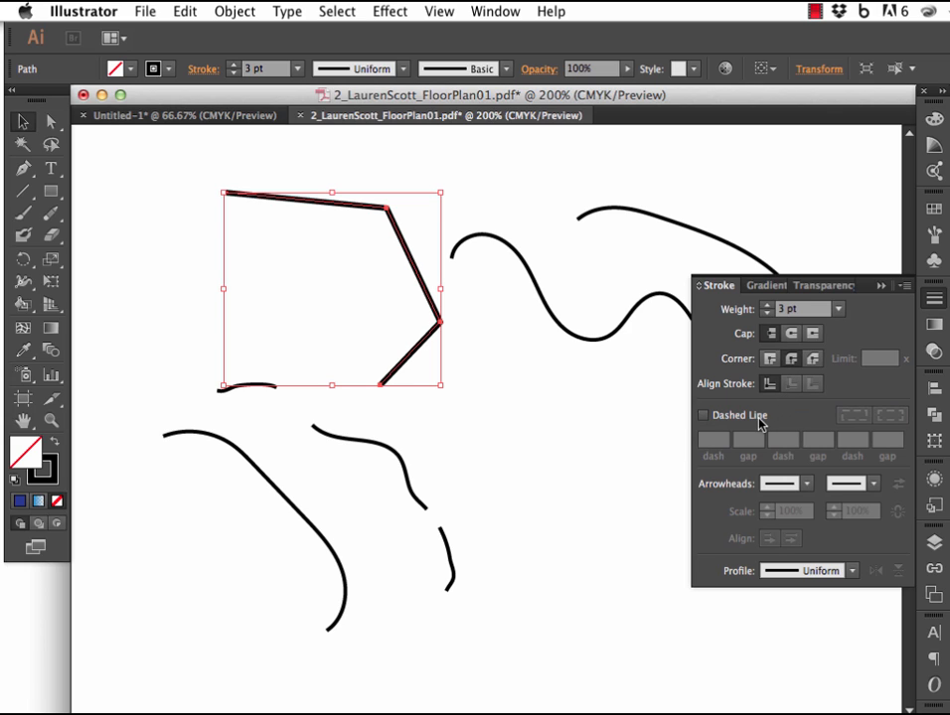
Make the angled path's stroke dashed with a 22 pt dash and a 3 pt gap.
click(703, 417)
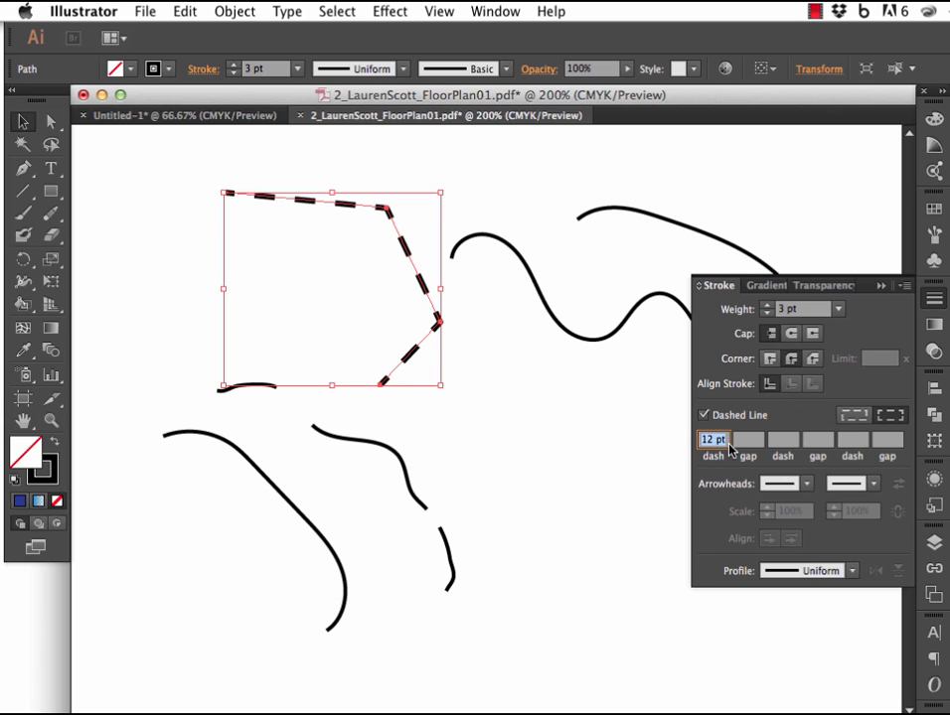
click(747, 440)
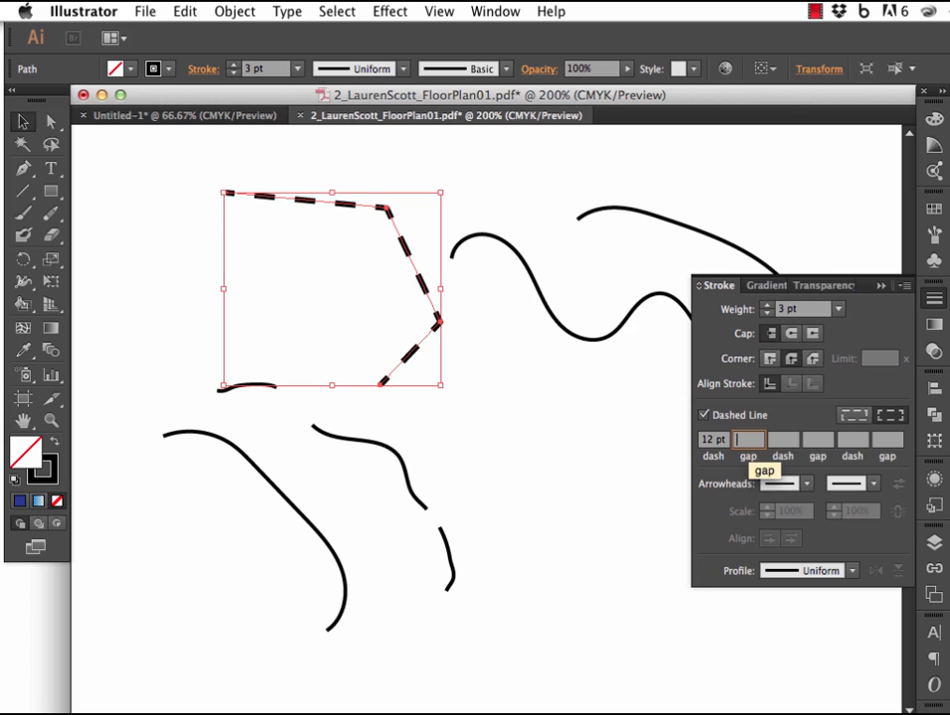
text(3)
click(783, 441)
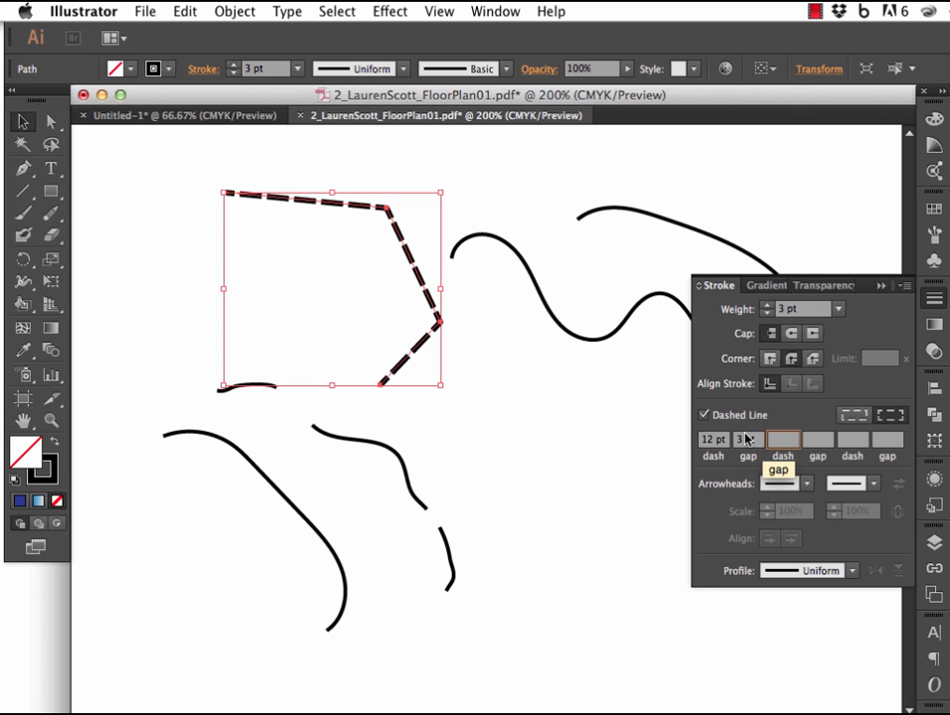
click(704, 440)
text(2)
click(747, 441)
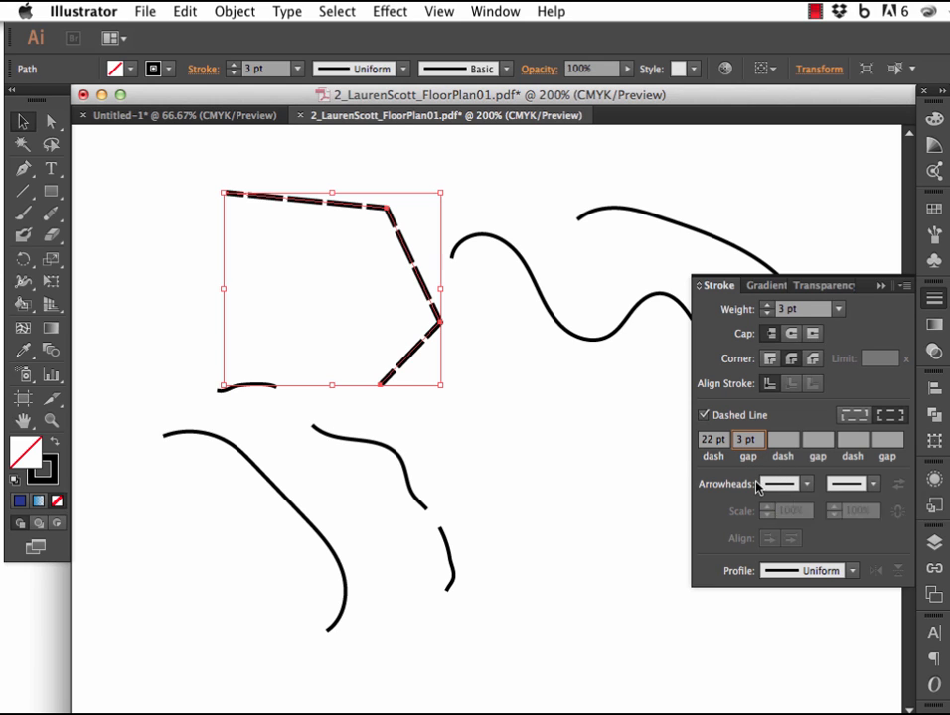
Add an open circle arrowhead to the start of the dashed path and scale it to 43%.
click(810, 488)
click(809, 491)
drag(812, 555, 806, 670)
click(678, 594)
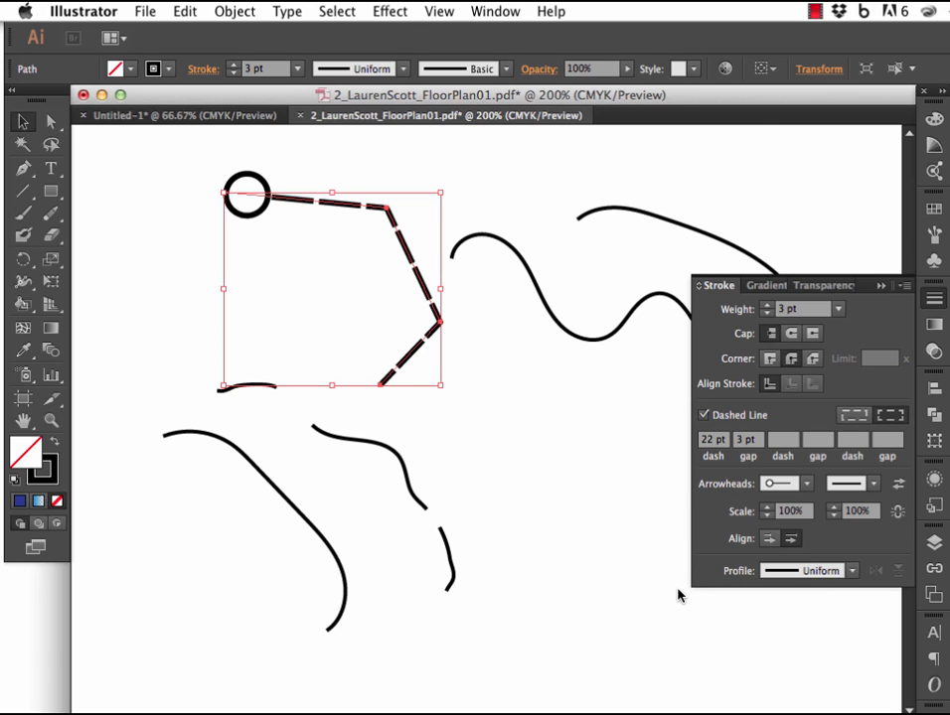
click(767, 515)
drag(768, 514, 768, 515)
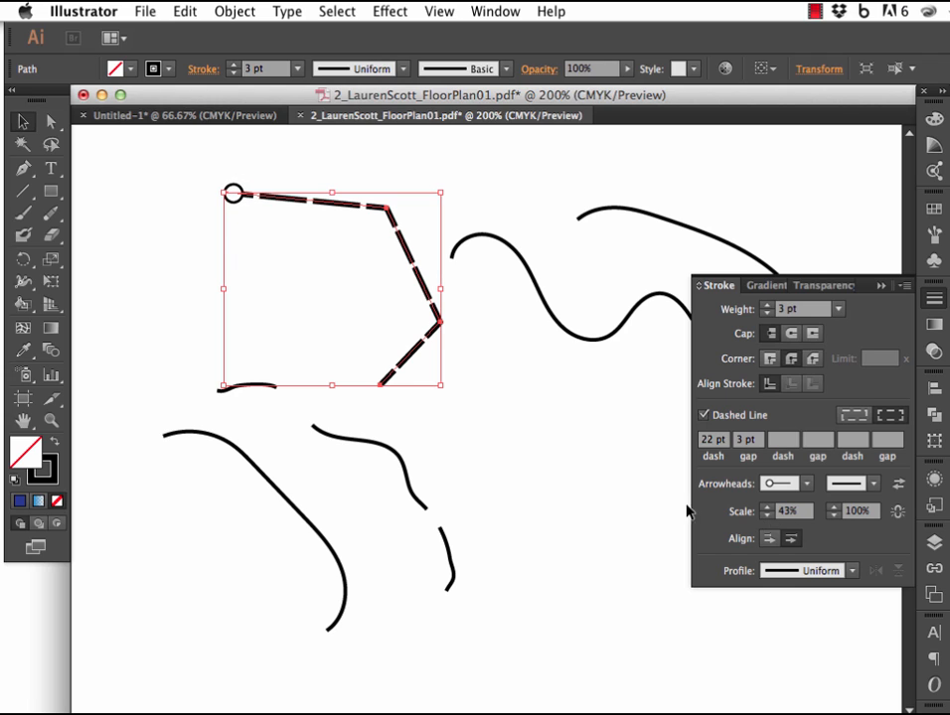
Add a solid swept-back arrowhead to the end of the dashed path and deselect it.
click(860, 486)
click(839, 545)
key(super+shift+a)
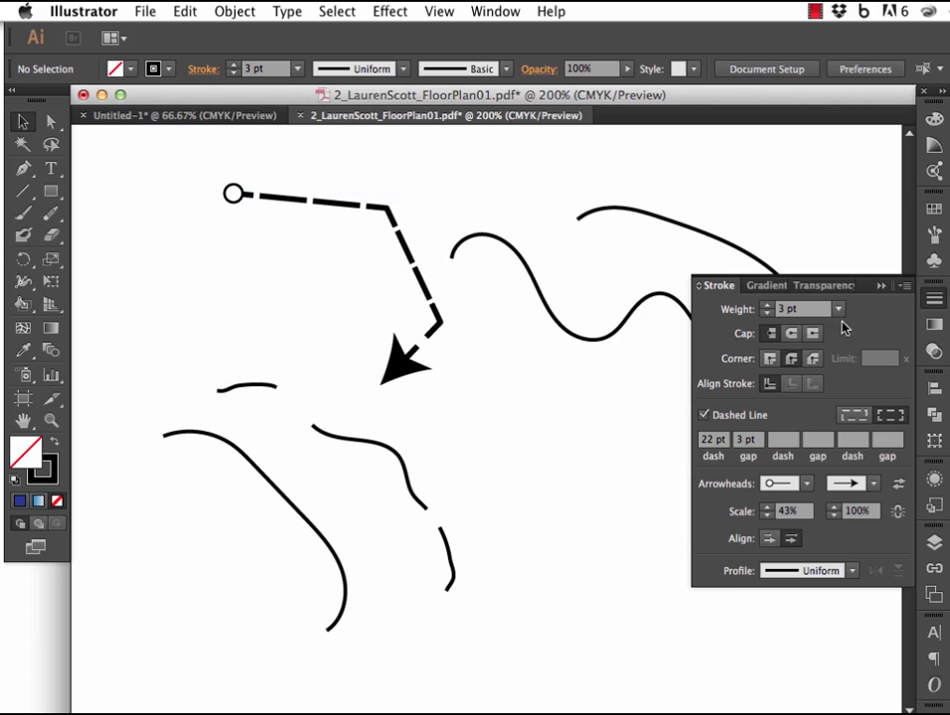
click(880, 287)
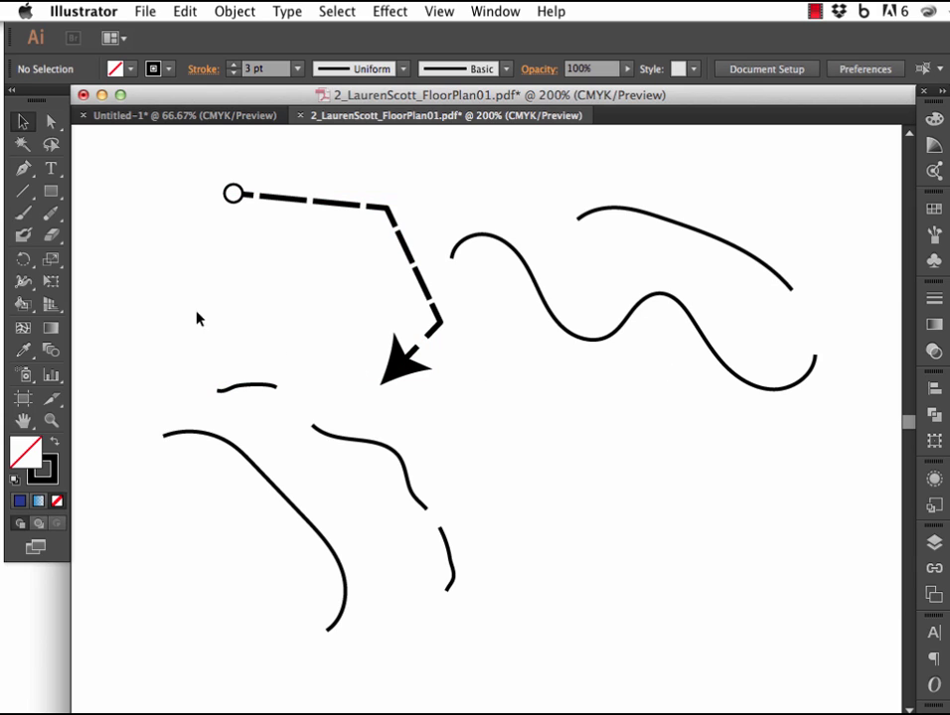
Set the Eraser size to 92 pt and erase the middle of the wavy curve and the lower end of the broken wobbly line.
double_click(50, 237)
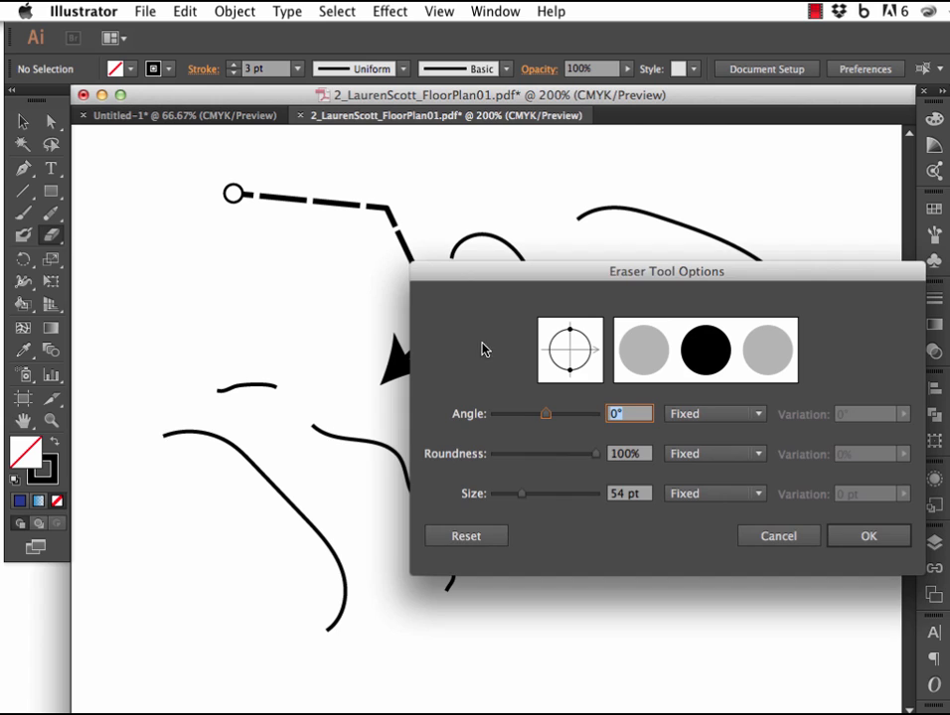
drag(527, 505, 544, 502)
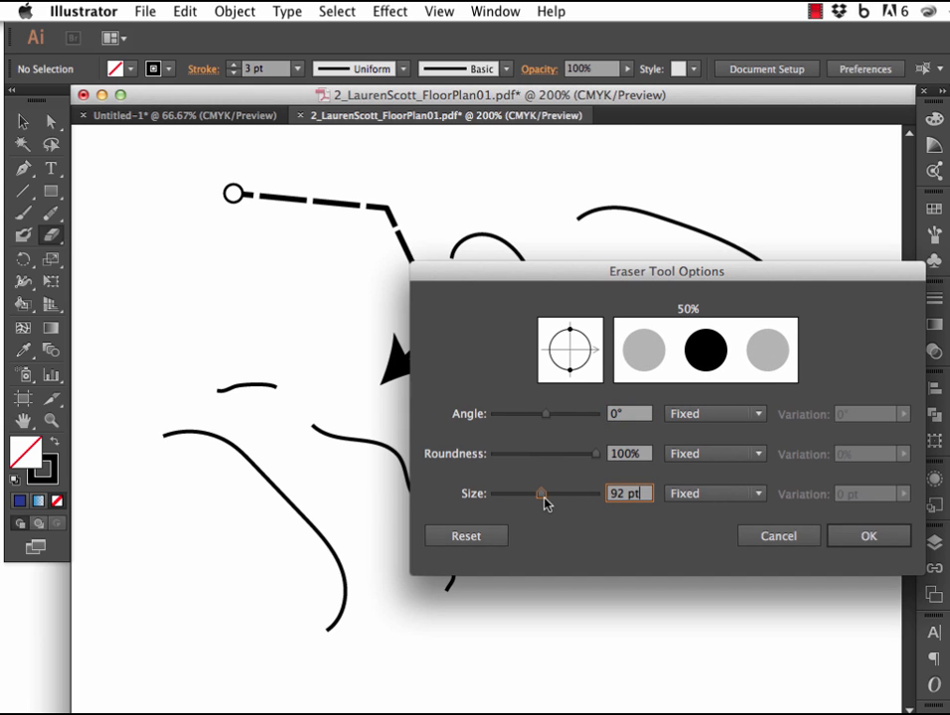
click(844, 539)
drag(608, 383, 603, 377)
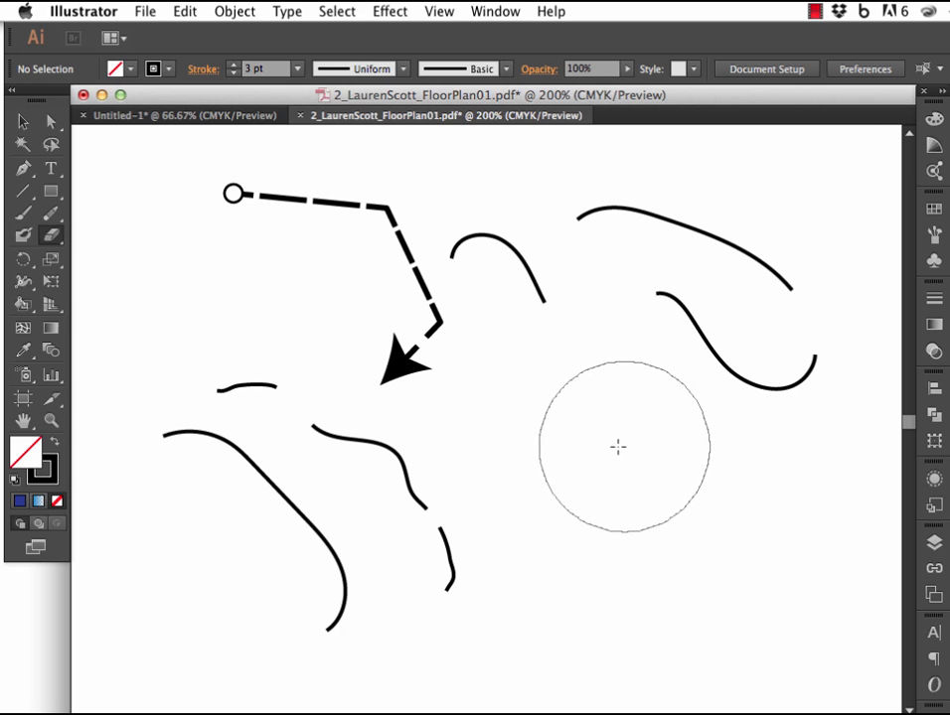
click(531, 577)
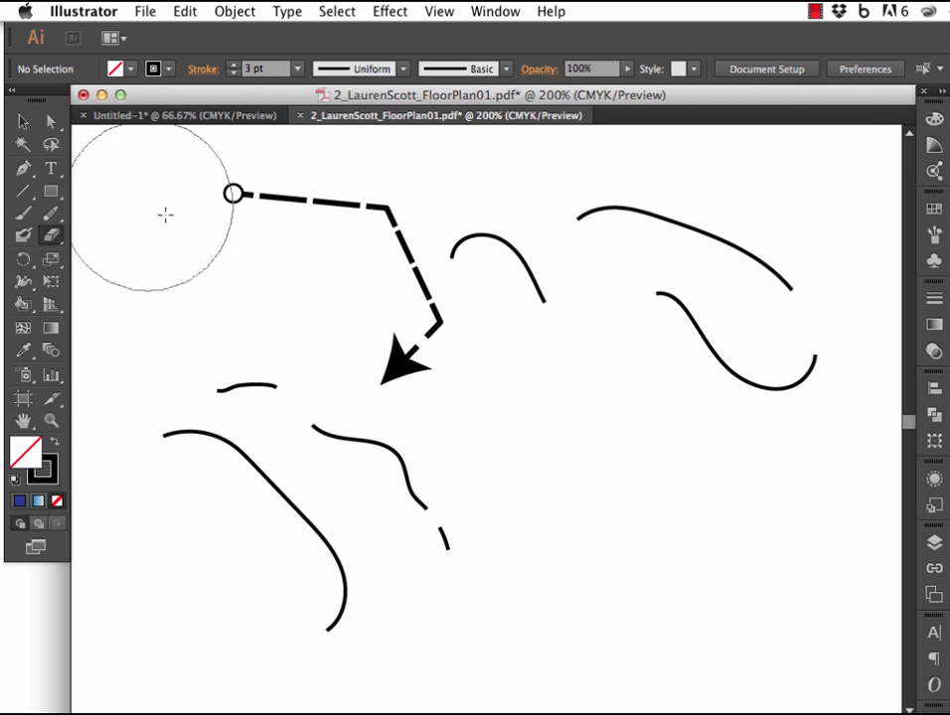
Duplicate the dashed arrow path to its right, and duplicate that copy together with the remaining right-hand wavy curve straight below.
click(23, 120)
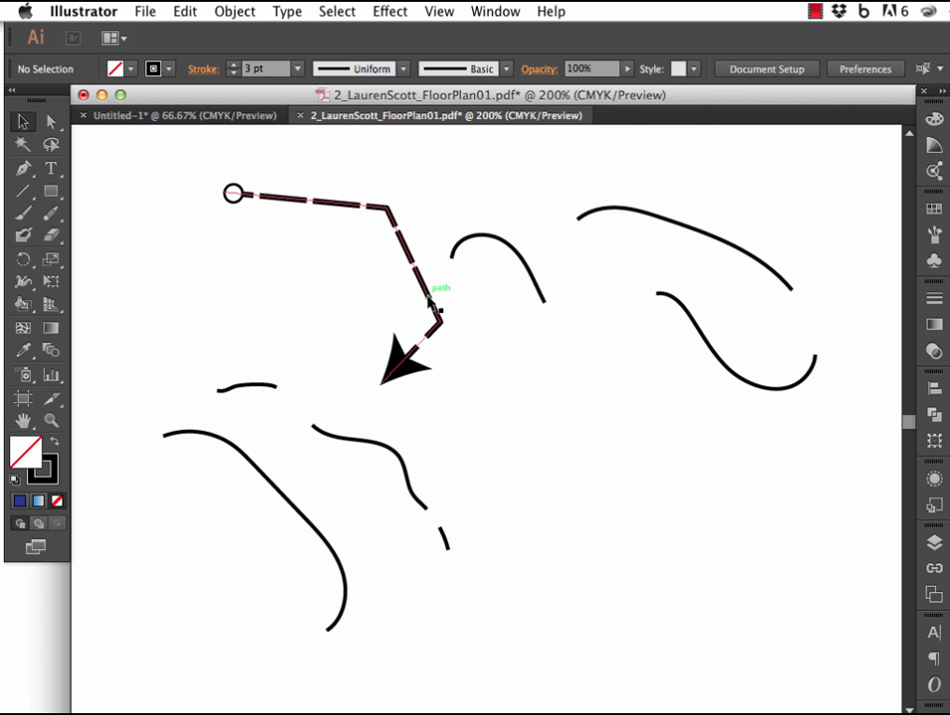
drag(429, 298, 615, 298)
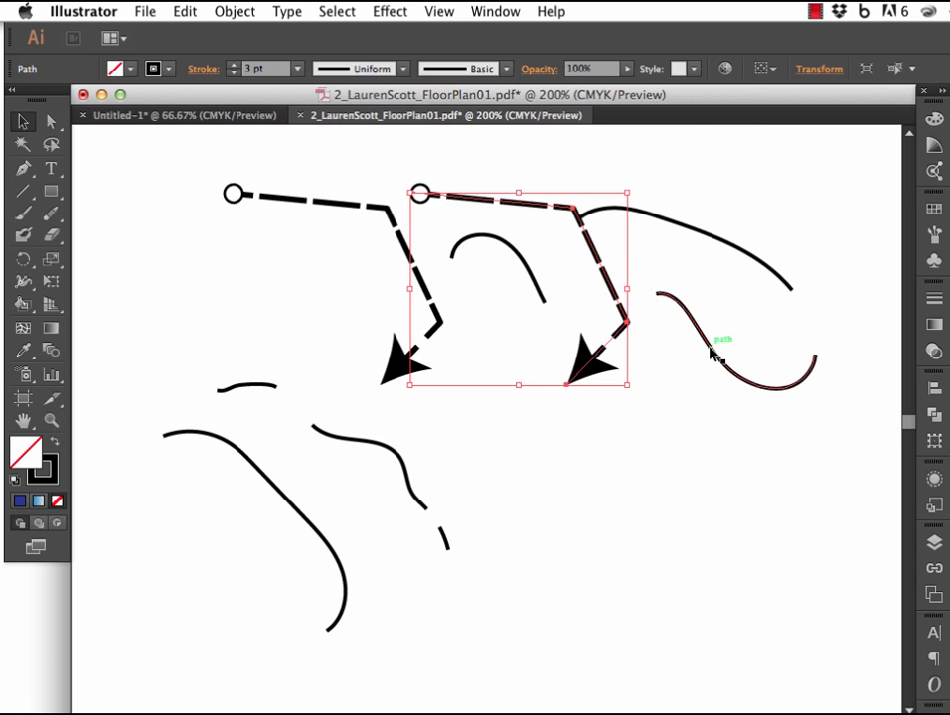
drag(711, 353, 723, 493)
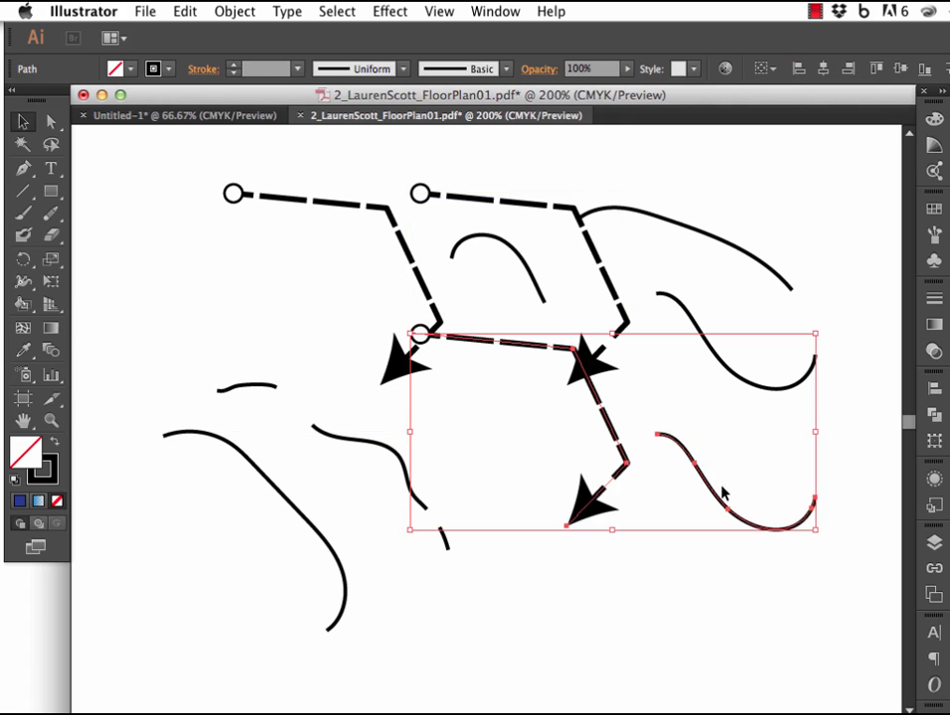
click(695, 412)
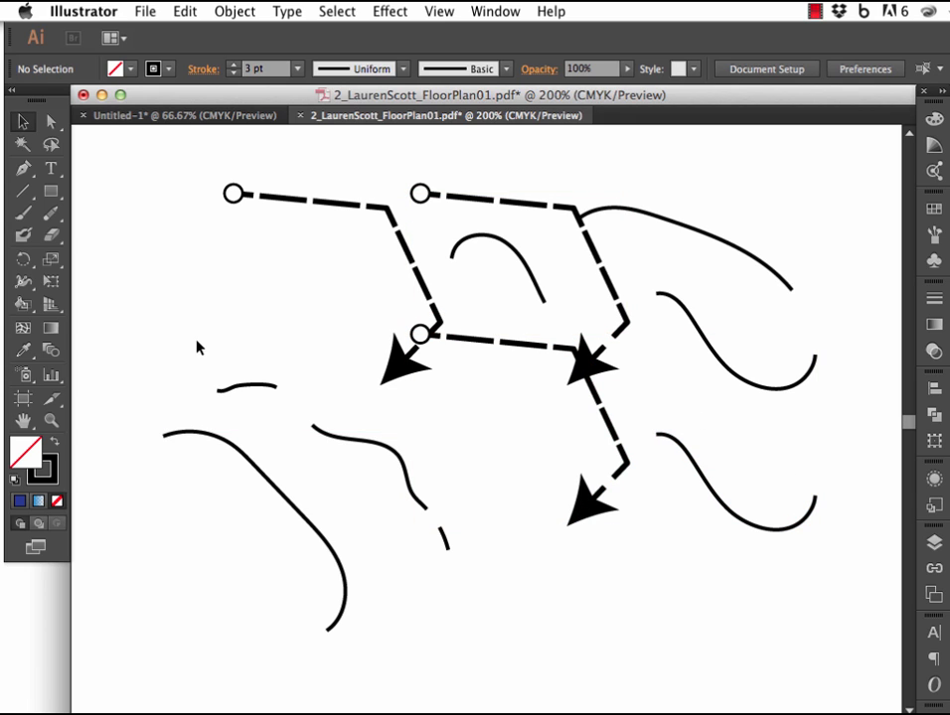